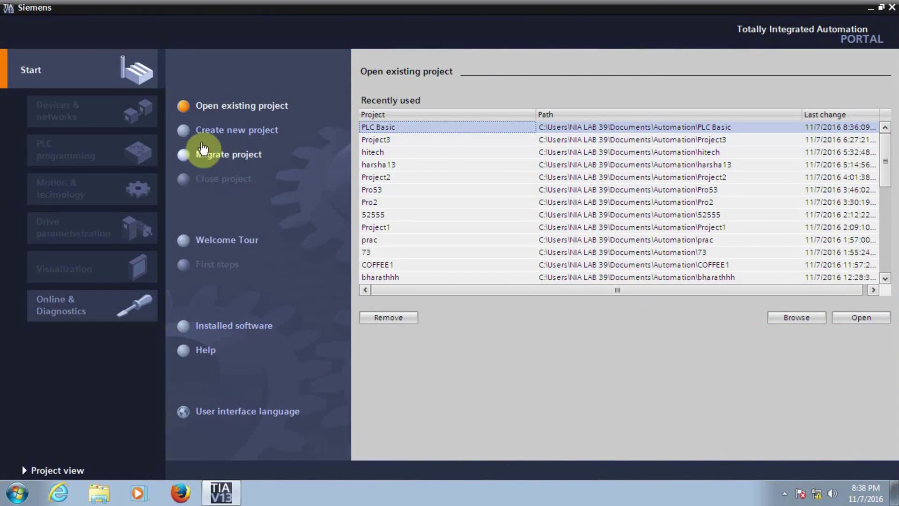
Create a new project named "HMI Basic"
{"action": "left_click", "coordinate": [208, 130]}
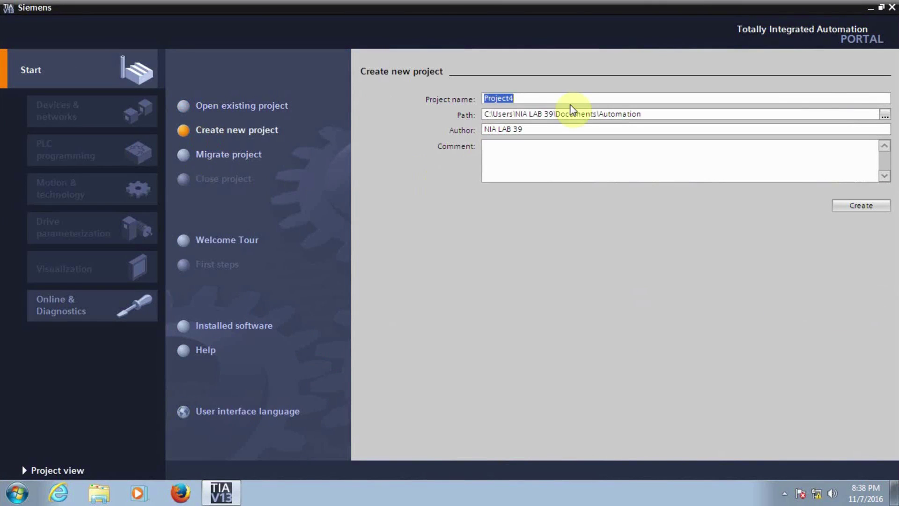
{"action": "type", "text": "HMI Basic"}
{"action": "left_click", "coordinate": [851, 208]}
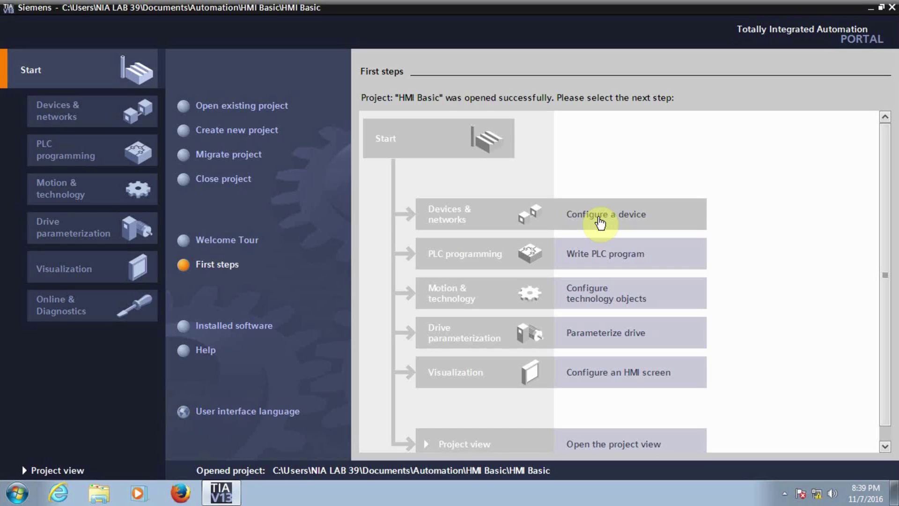
Add a SIMATIC S7-1200 controller, CPU 1215C DC/DC/DC with article number 6ES7 215-1AG40-0XB0, to the project
{"action": "left_click", "coordinate": [599, 218]}
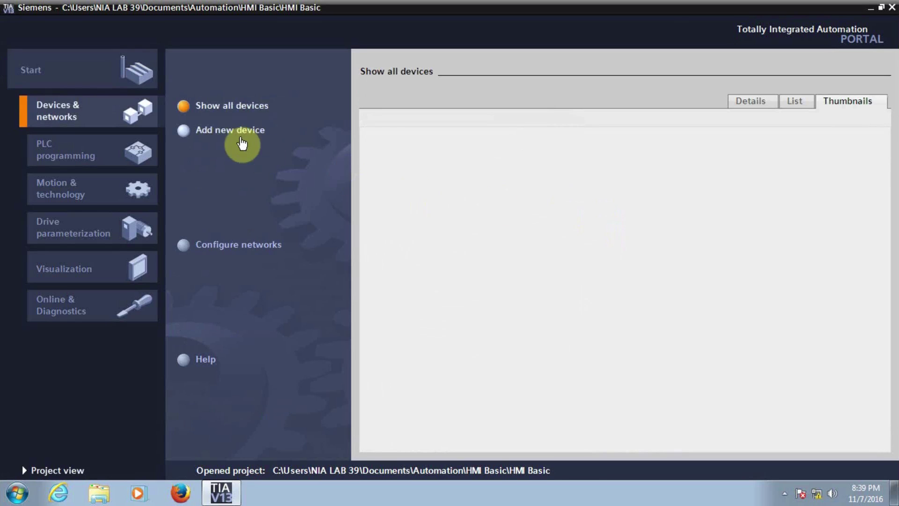
{"action": "left_click", "coordinate": [226, 131]}
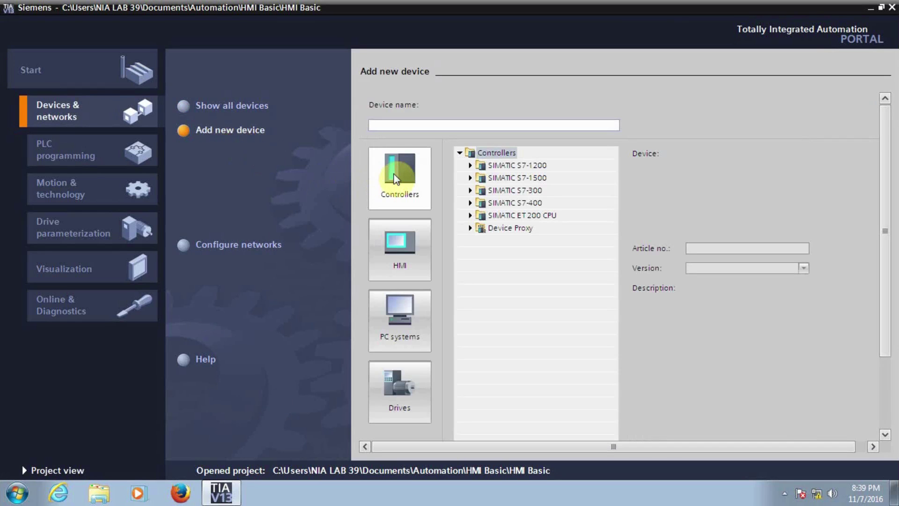
{"action": "left_click", "coordinate": [396, 178]}
{"action": "left_click", "coordinate": [470, 165]}
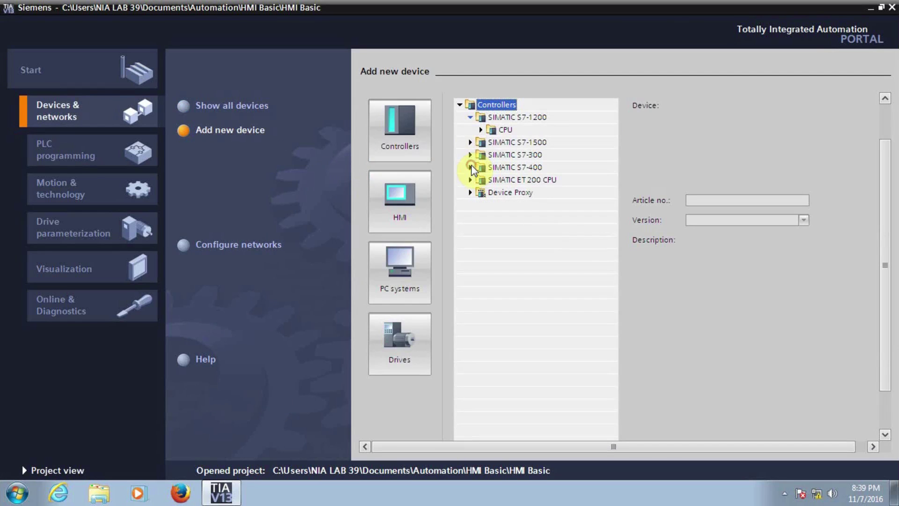
{"action": "left_click", "coordinate": [481, 130]}
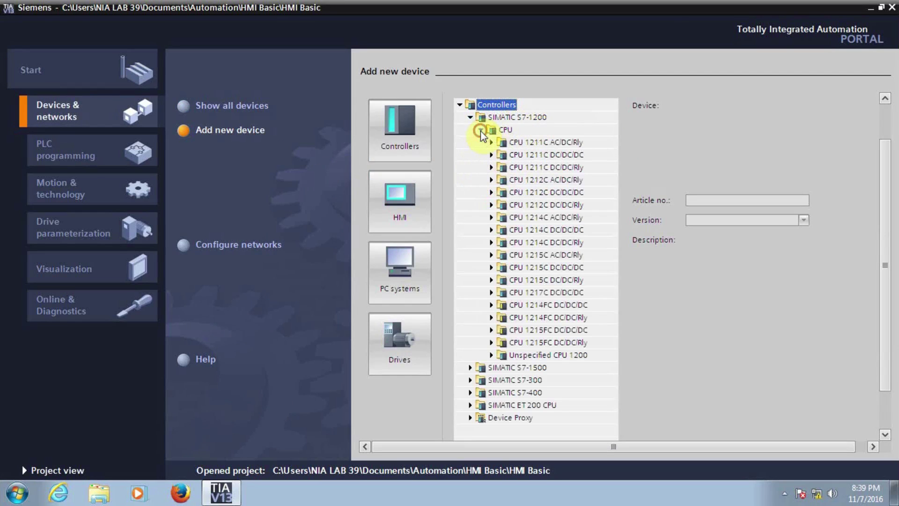
{"action": "left_click", "coordinate": [491, 267]}
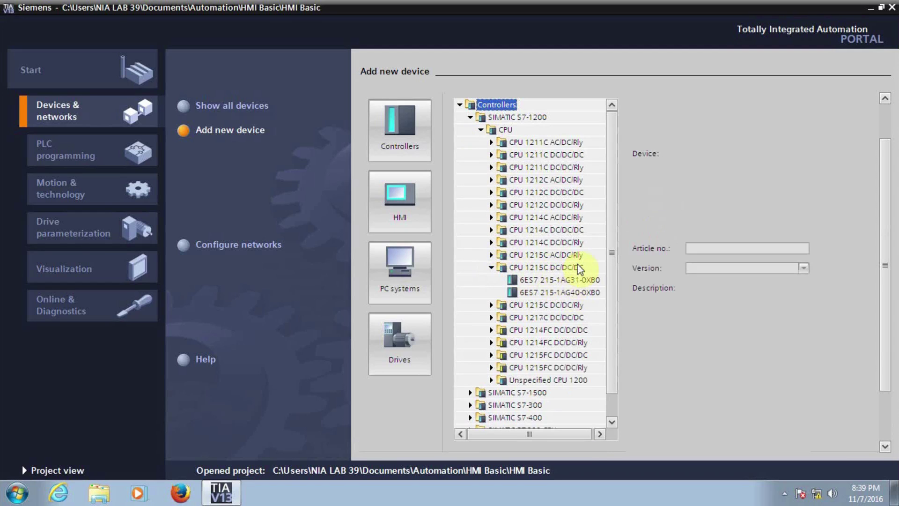
{"action": "left_click", "coordinate": [574, 295]}
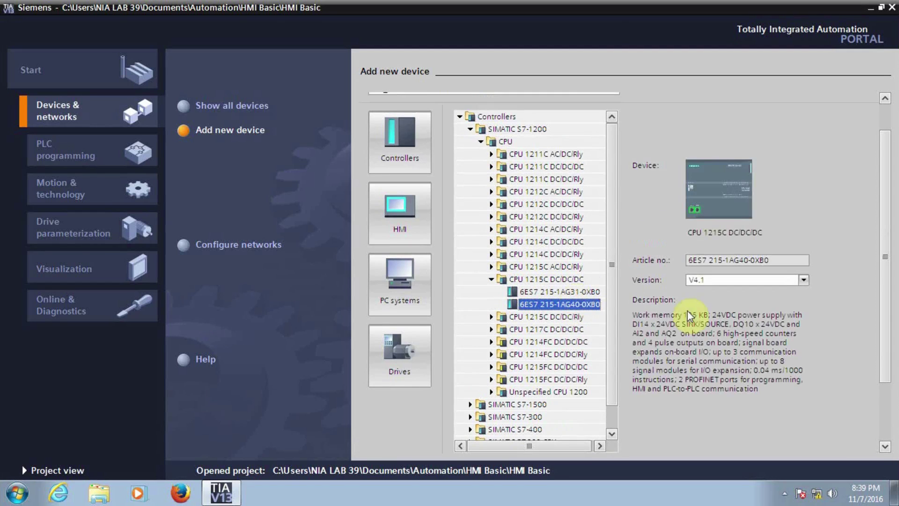
{"action": "left_click_drag", "start_coordinate": [879, 315], "coordinate": [877, 368]}
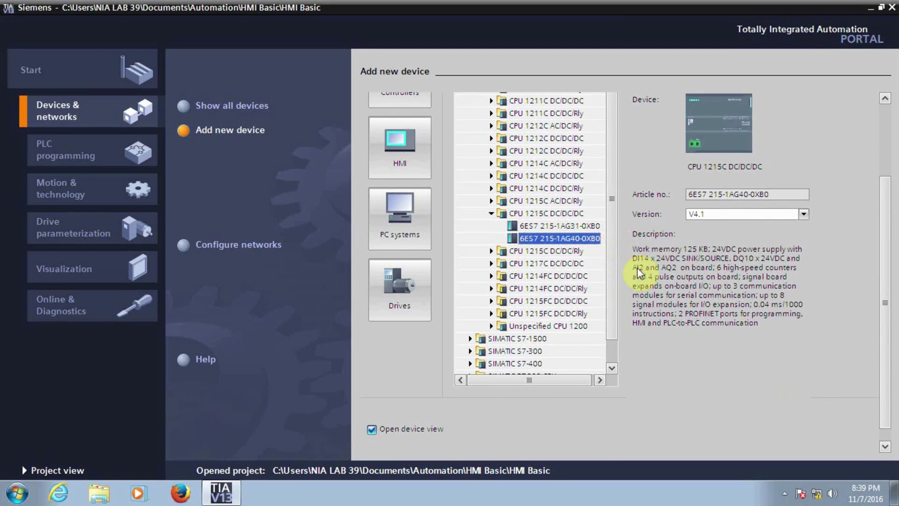
{"action": "left_click_drag", "start_coordinate": [893, 352], "coordinate": [890, 363]}
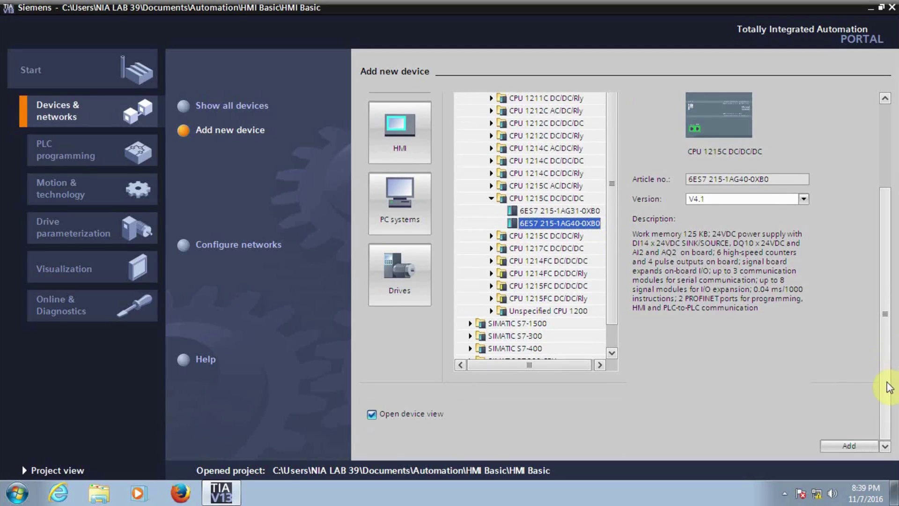
{"action": "left_click", "coordinate": [861, 446]}
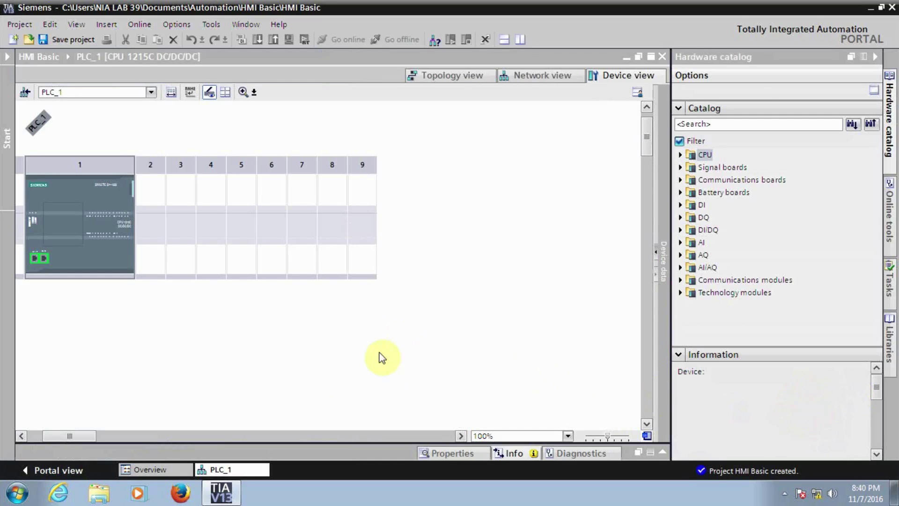
Open the Main [OB1] program block of PLC_1 for editing
{"action": "left_click_drag", "start_coordinate": [60, 439], "coordinate": [36, 436]}
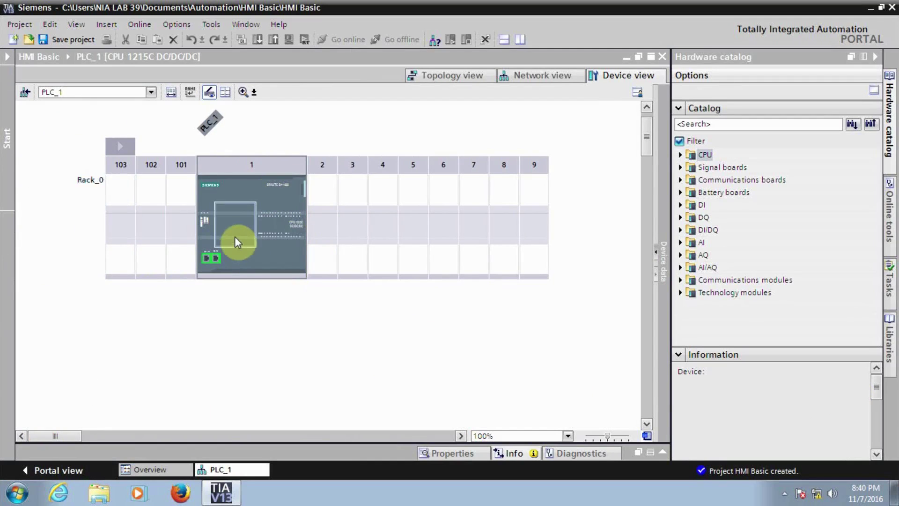
{"action": "left_click", "coordinate": [276, 253]}
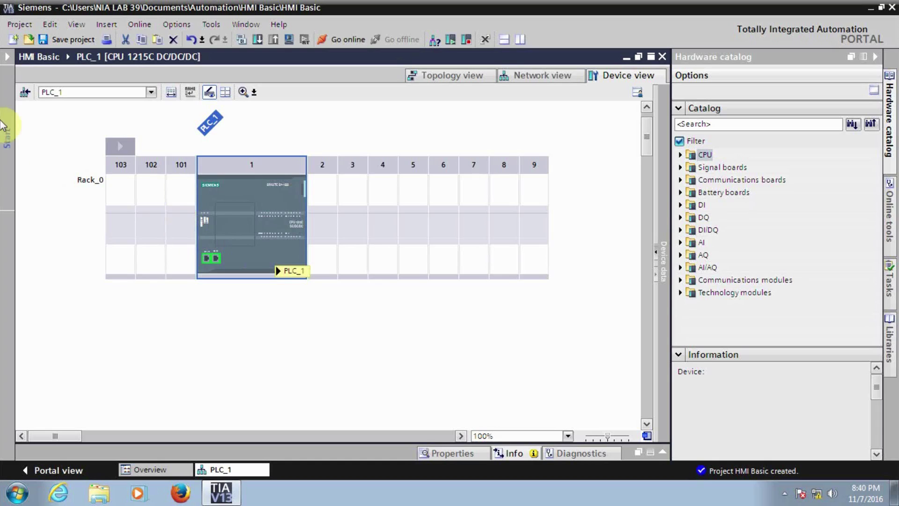
{"action": "left_click", "coordinate": [6, 57]}
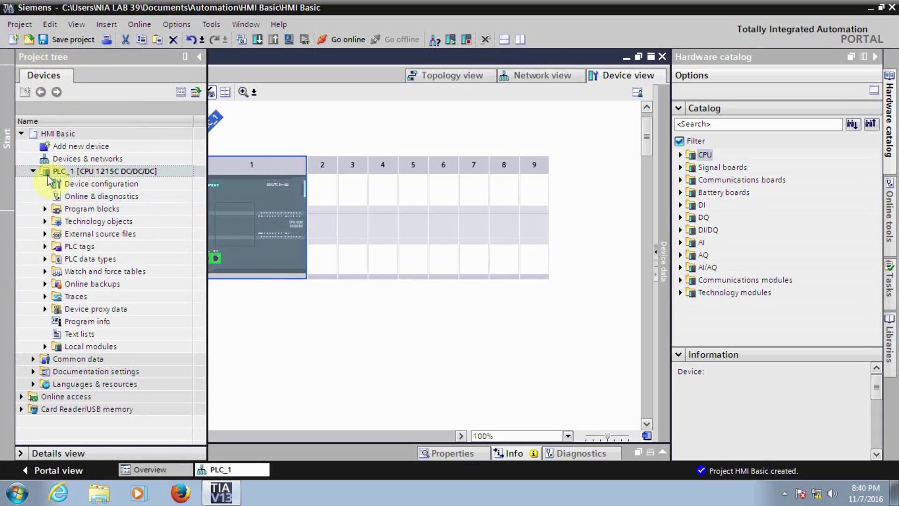
{"action": "left_click", "coordinate": [44, 208]}
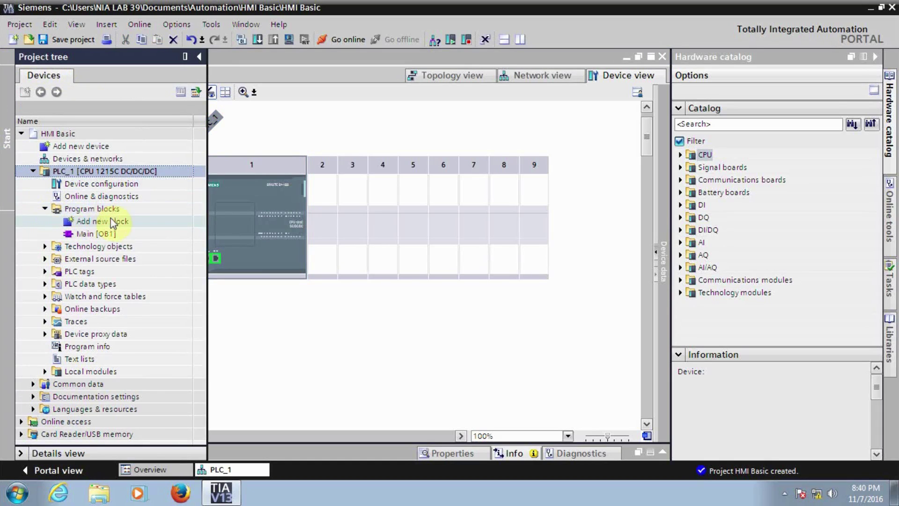
{"action": "left_click", "coordinate": [90, 234]}
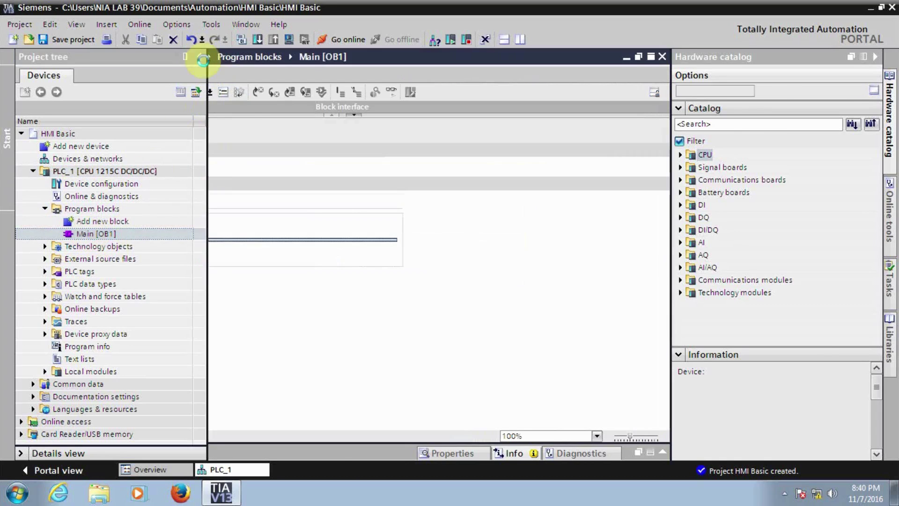
{"action": "left_click", "coordinate": [274, 296]}
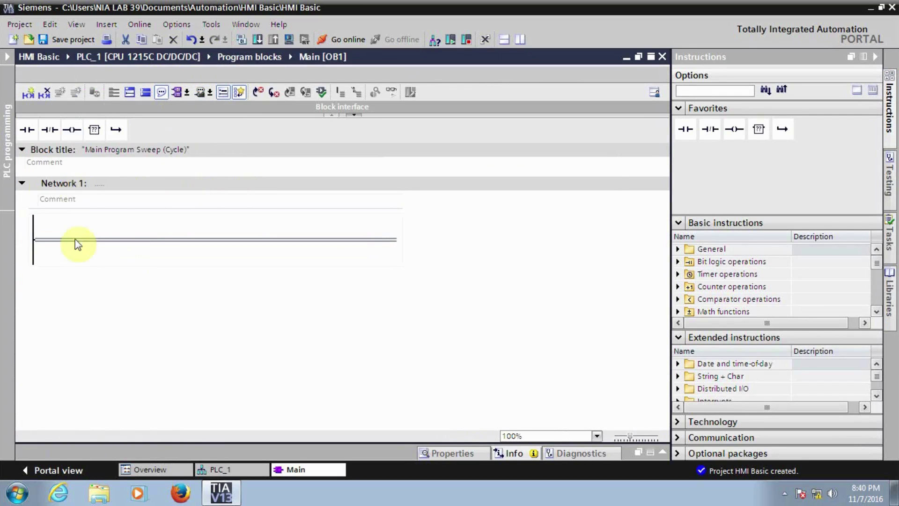
Insert a normally open contact, a normally closed contact and an output coil in series in Network 1
{"action": "left_click", "coordinate": [28, 133]}
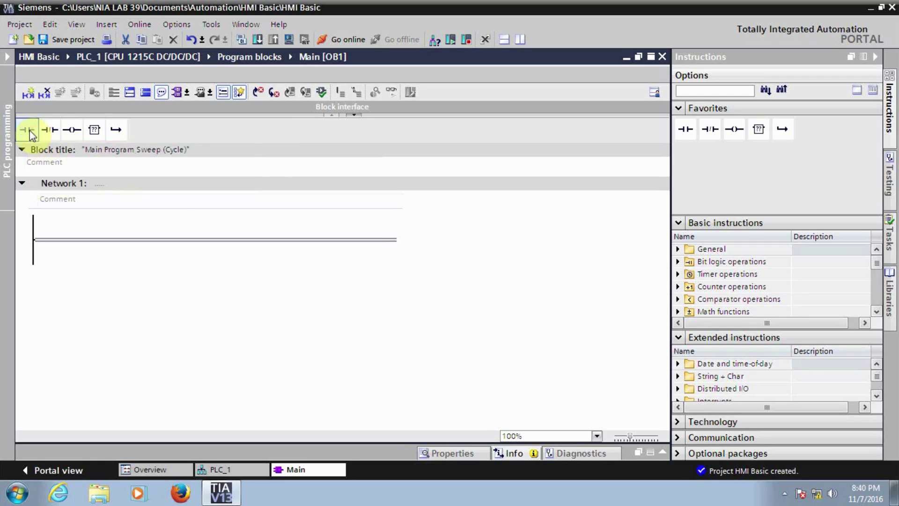
{"action": "left_click", "coordinate": [58, 239]}
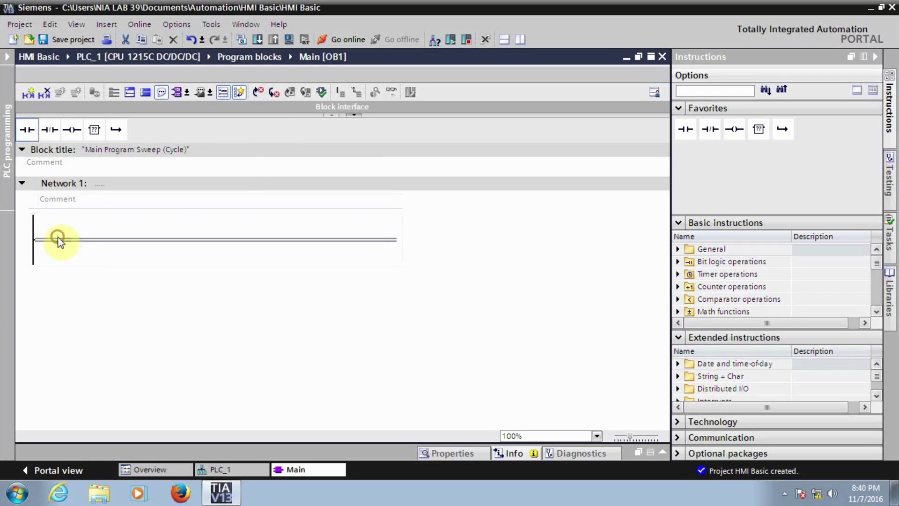
{"action": "left_click", "coordinate": [27, 133]}
{"action": "left_click", "coordinate": [51, 135]}
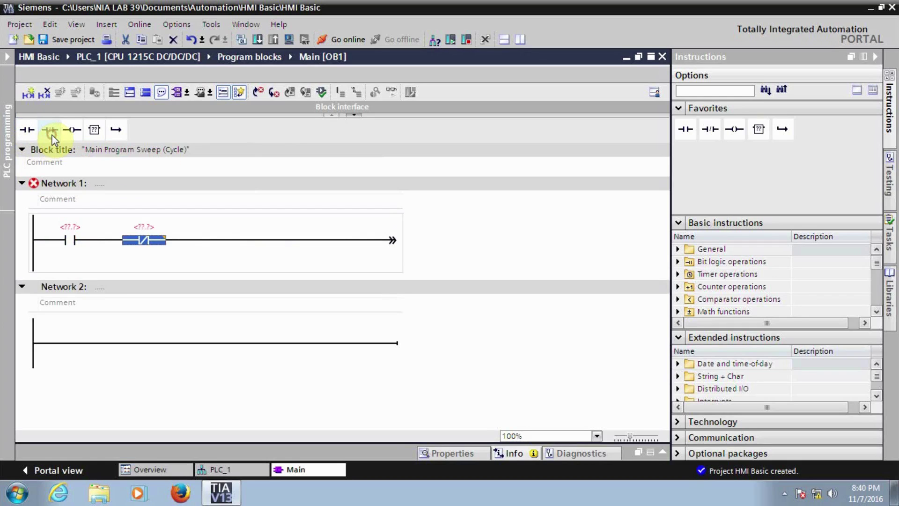
{"action": "left_click", "coordinate": [74, 132]}
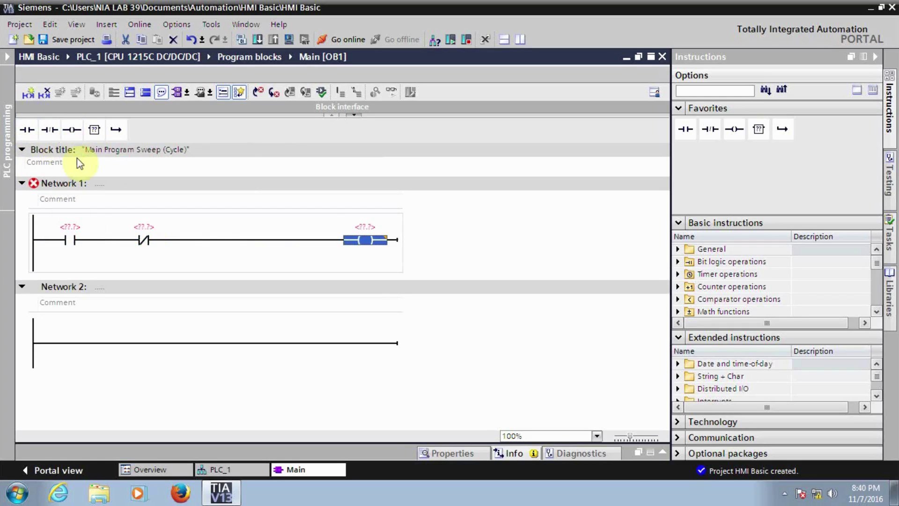
Add a parallel branch with a normally open contact around the first contact and join it ahead of the normally closed contact
{"action": "left_click", "coordinate": [41, 241]}
{"action": "left_click", "coordinate": [115, 129]}
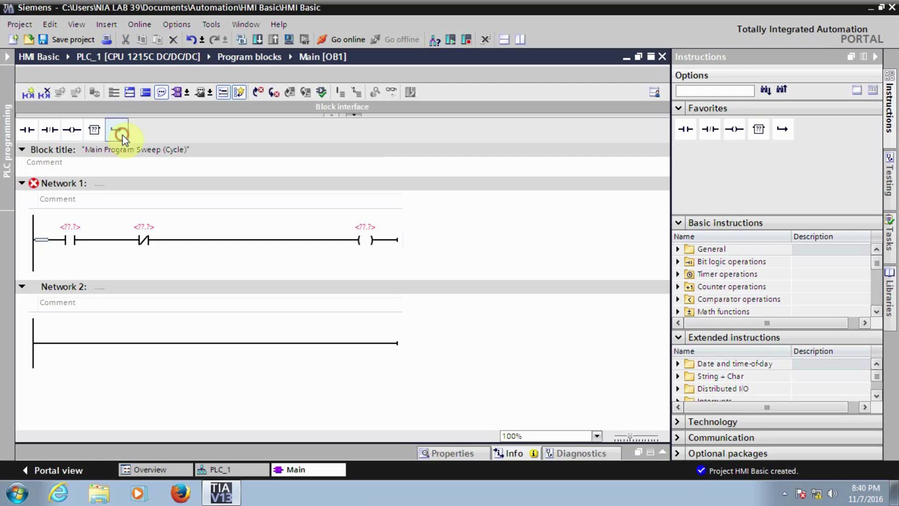
{"action": "left_click", "coordinate": [27, 132]}
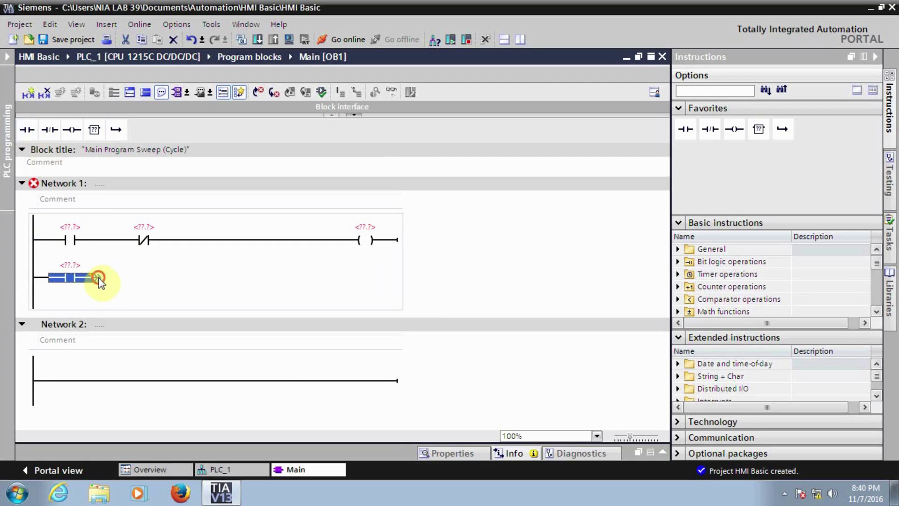
{"action": "left_click_drag", "start_coordinate": [100, 280], "coordinate": [106, 240]}
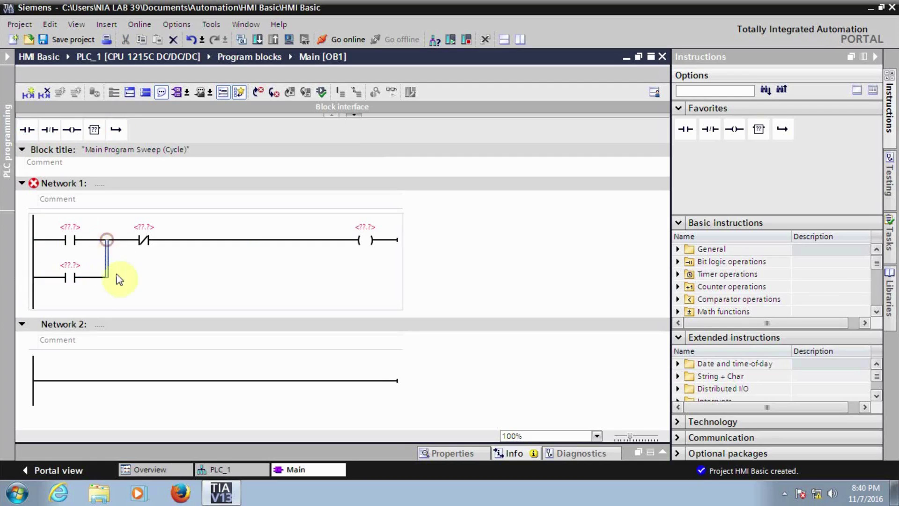
{"action": "left_click_drag", "start_coordinate": [119, 279], "coordinate": [107, 241]}
Assign address M0.0 to the first normally open contact and M0.1 to the normally closed contact
{"action": "left_click", "coordinate": [71, 227]}
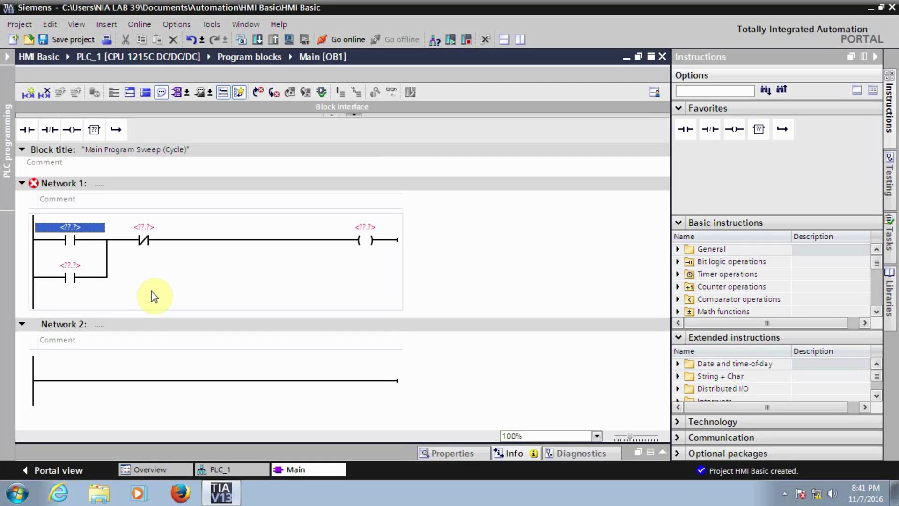
{"action": "type", "text": "m"}
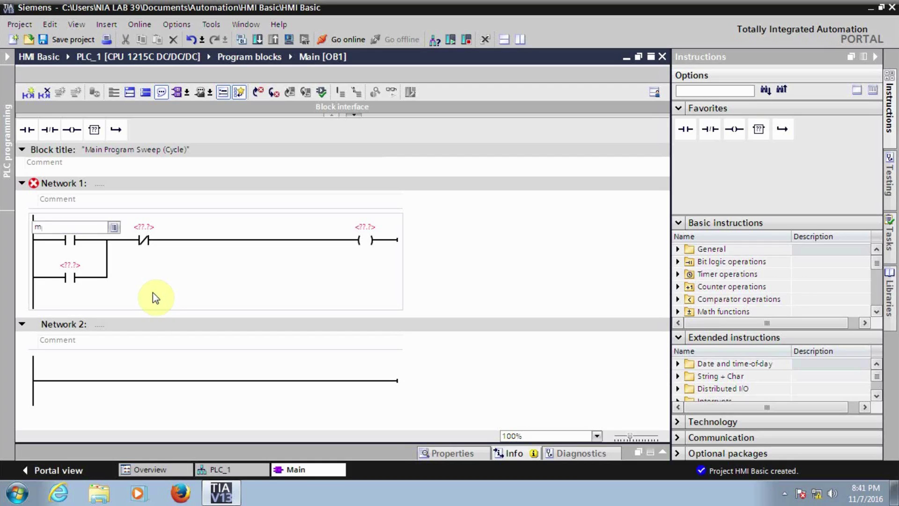
{"action": "type", "text": "0.0"}
{"action": "key", "text": "Return"}
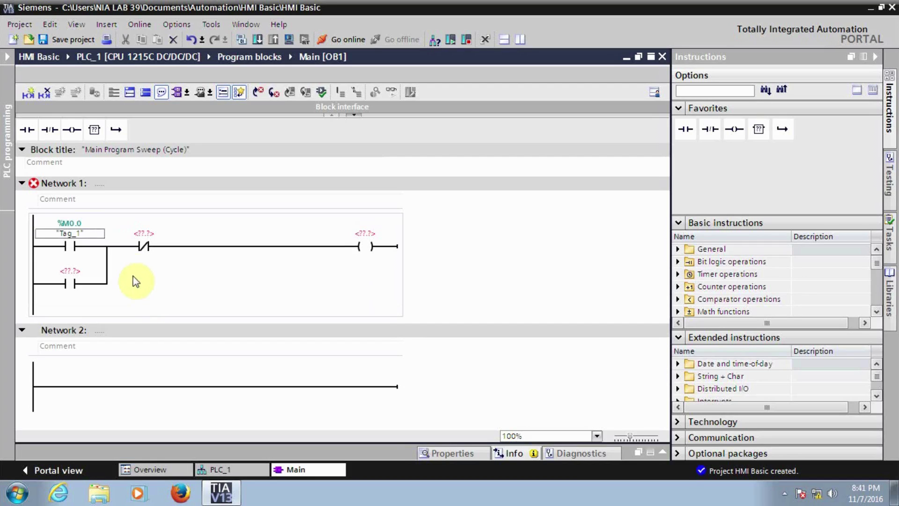
{"action": "left_click", "coordinate": [144, 234]}
{"action": "type", "text": "m"}
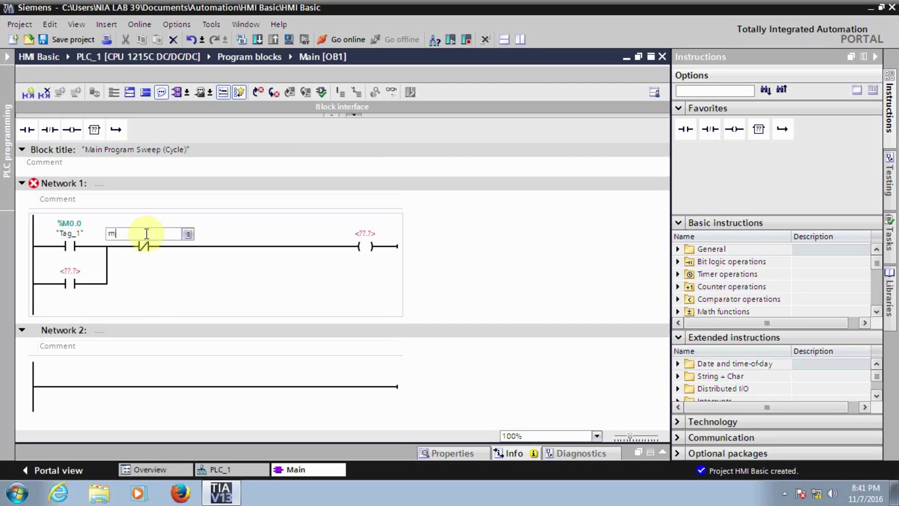
{"action": "type", "text": "0.1"}
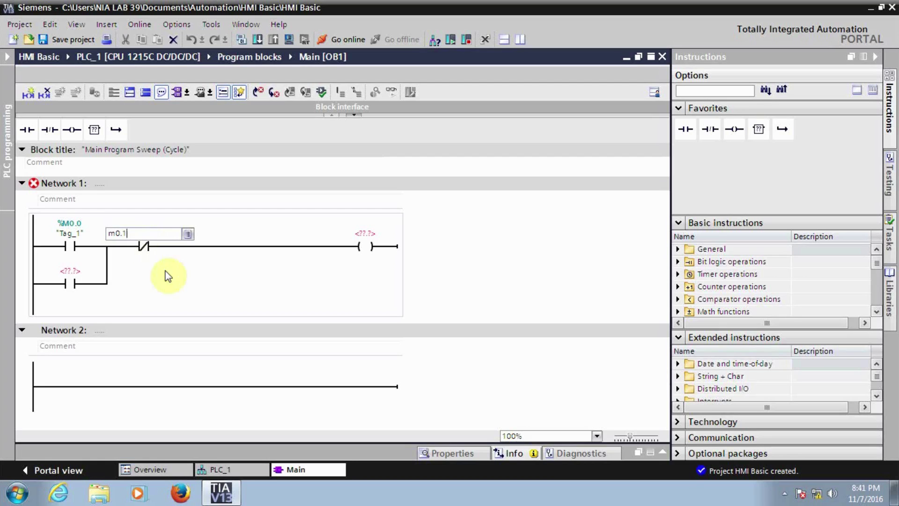
{"action": "key", "text": "Return"}
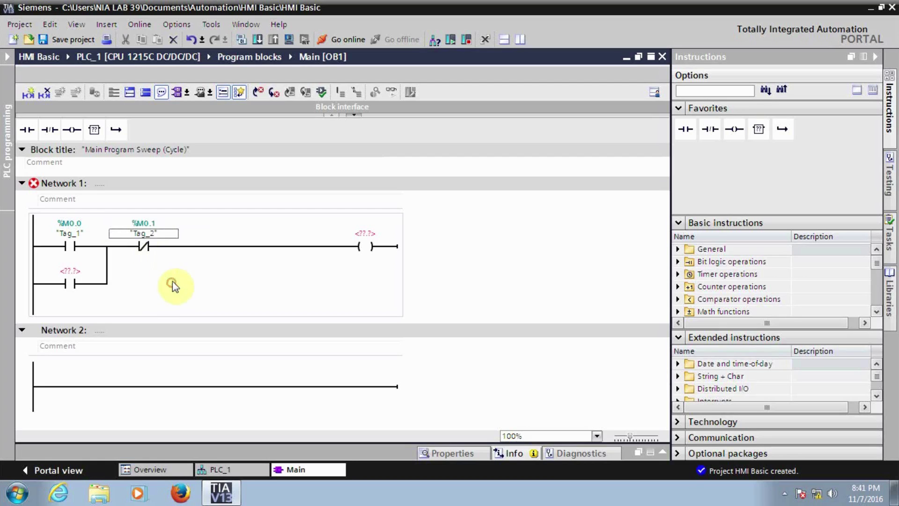
Assign address Q0.0 to both the output coil and the parallel branch contact, and compile the program
{"action": "left_click", "coordinate": [378, 233]}
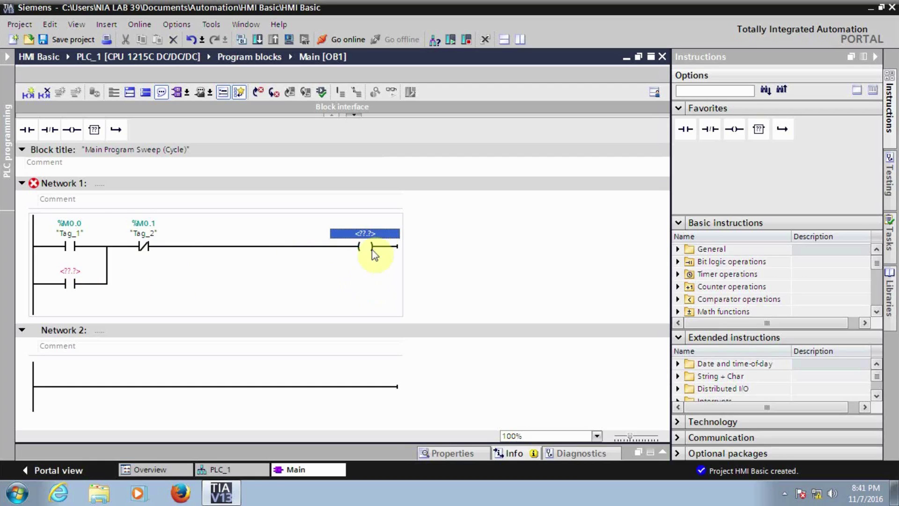
{"action": "type", "text": "q"}
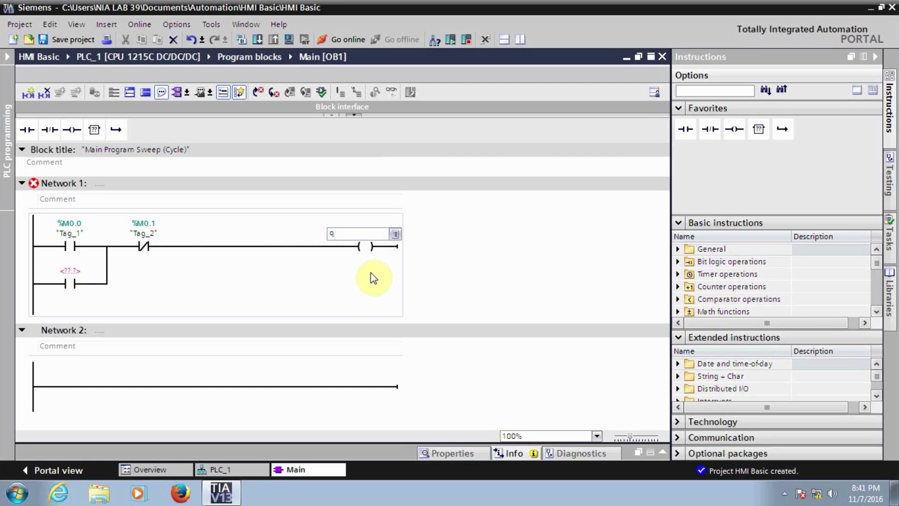
{"action": "type", "text": "0.0"}
{"action": "key", "text": "Tab"}
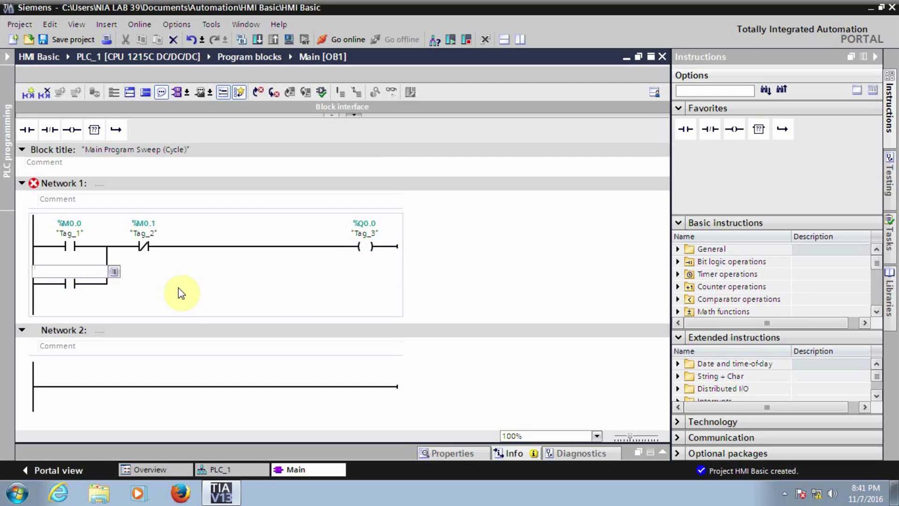
{"action": "type", "text": "q0.0"}
{"action": "key", "text": "Return"}
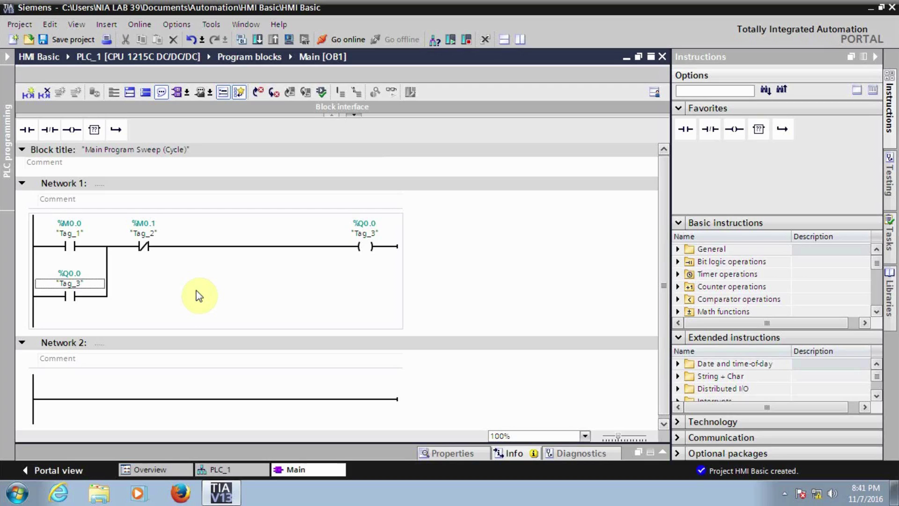
{"action": "left_click", "coordinate": [243, 40]}
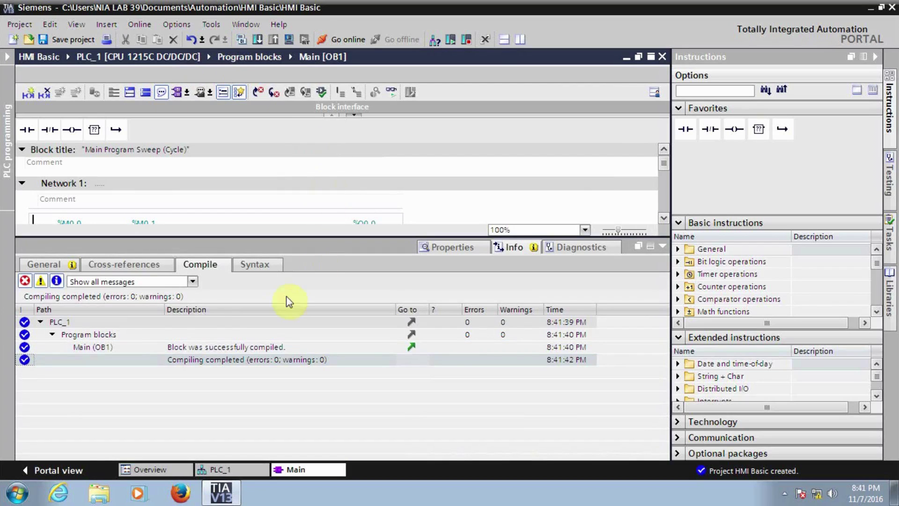
Add a 6-inch KTP600 Basic HMI panel, article number 6AV6 647-0AD11-3AX0, version 12.0.0.0, and start its device wizard
{"action": "left_click", "coordinate": [662, 246]}
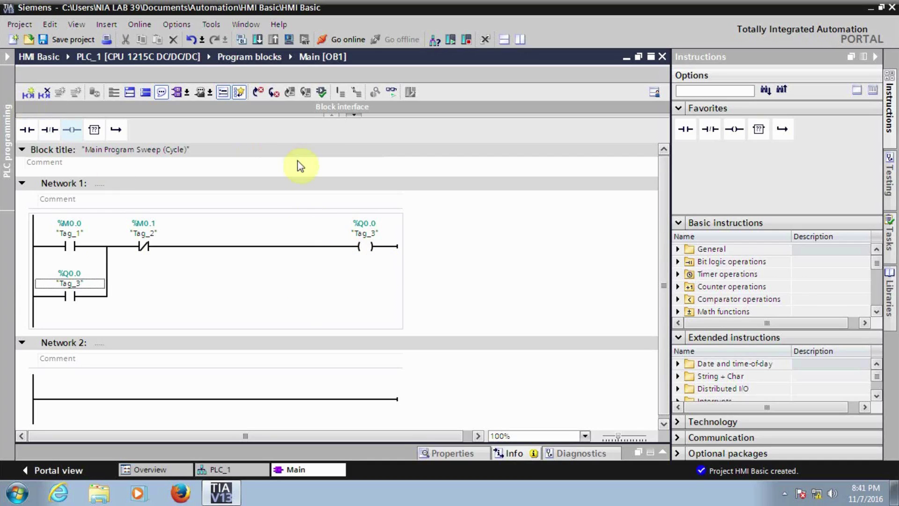
{"action": "left_click", "coordinate": [7, 57]}
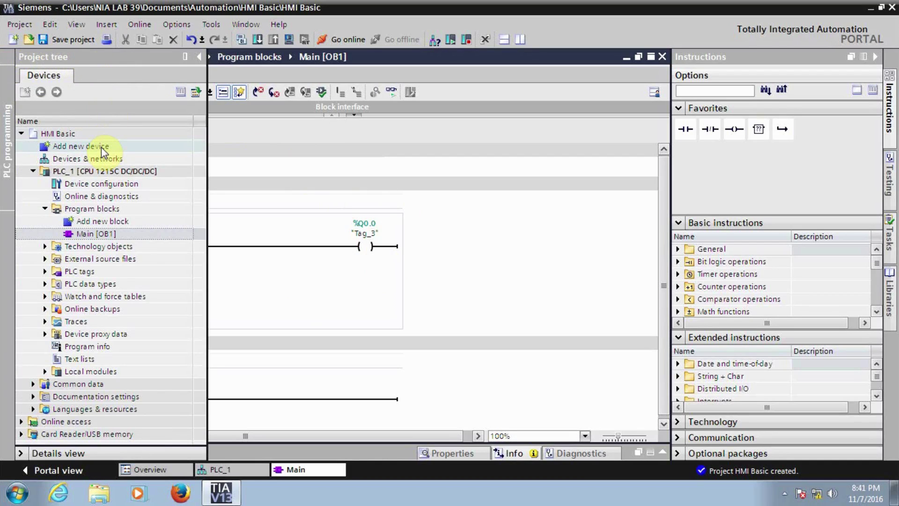
{"action": "left_click", "coordinate": [70, 148]}
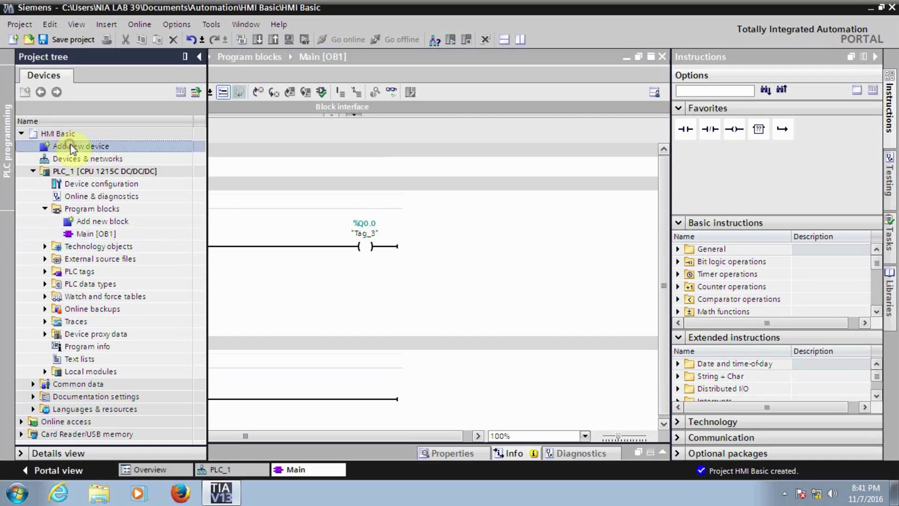
{"action": "double_click", "coordinate": [70, 147]}
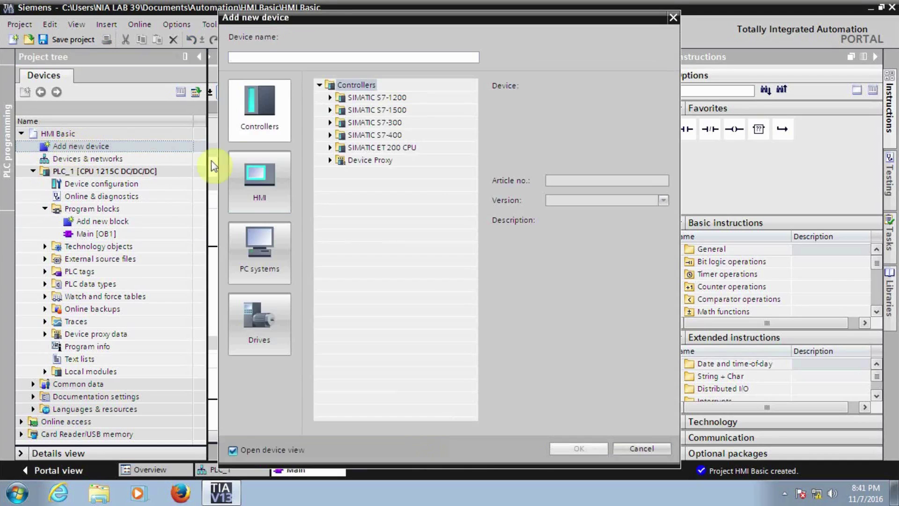
{"action": "left_click", "coordinate": [275, 195]}
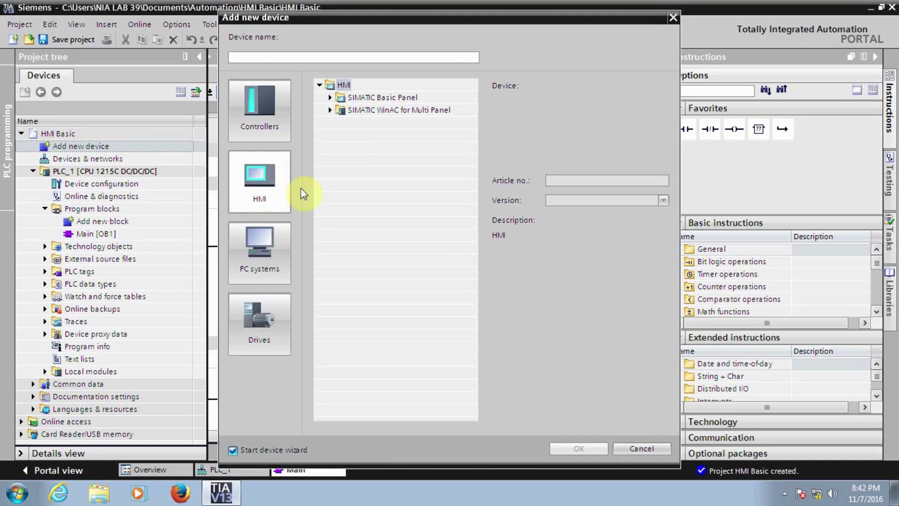
{"action": "left_click", "coordinate": [330, 98]}
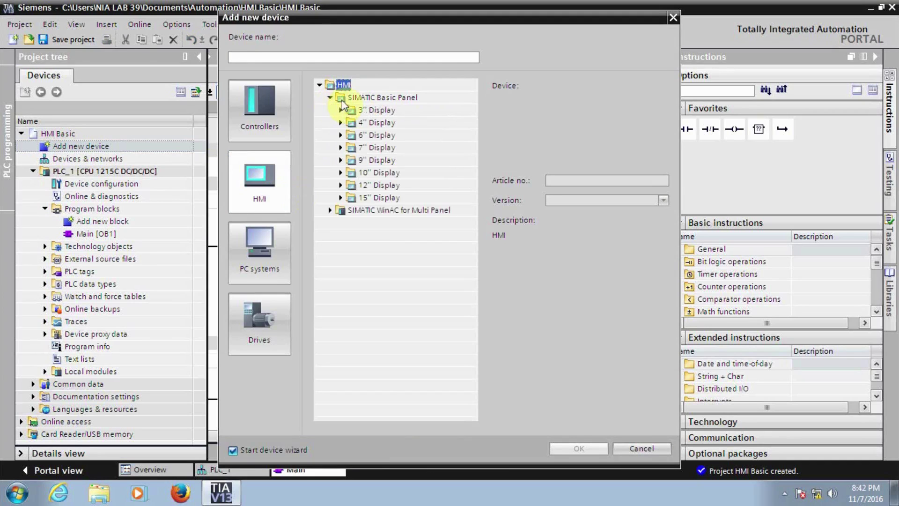
{"action": "left_click", "coordinate": [342, 135]}
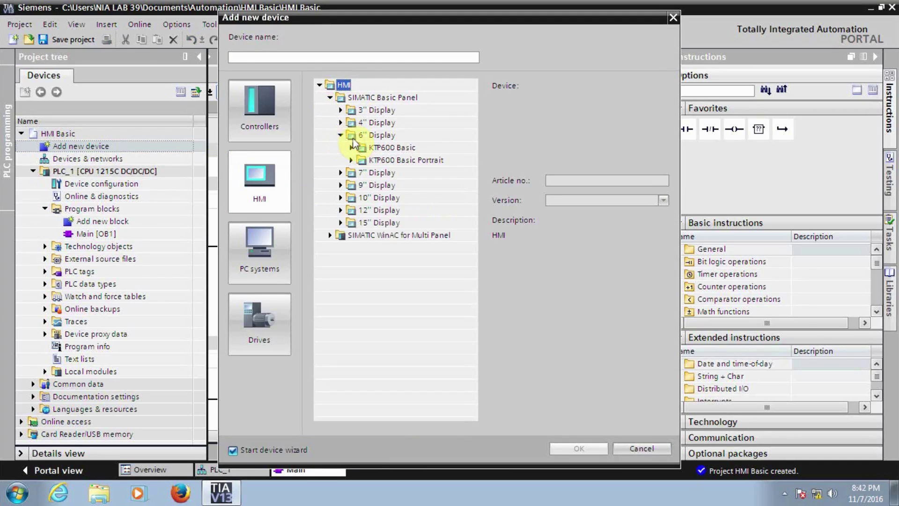
{"action": "left_click", "coordinate": [351, 148]}
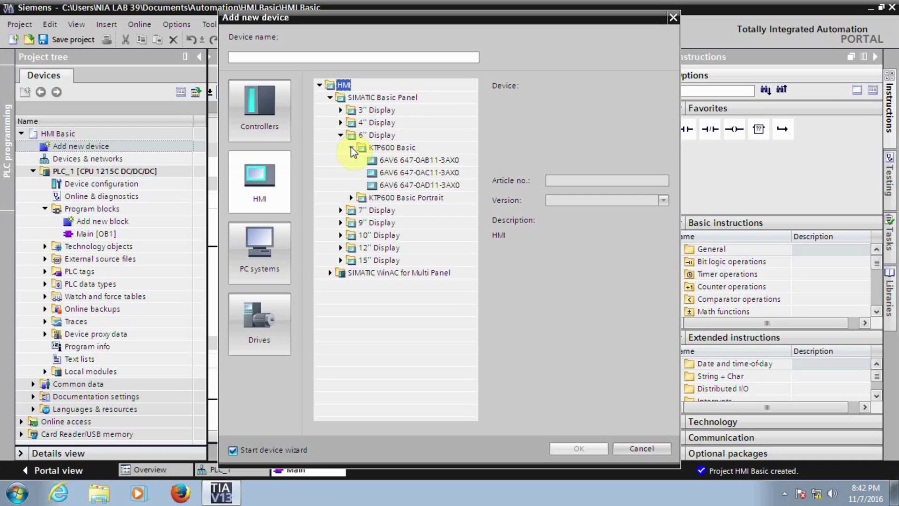
{"action": "left_click", "coordinate": [403, 185]}
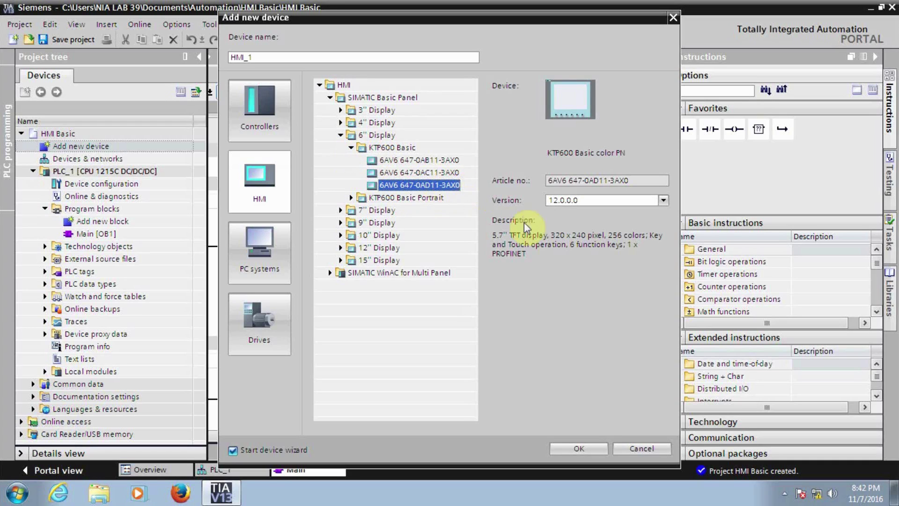
{"action": "left_click", "coordinate": [578, 447]}
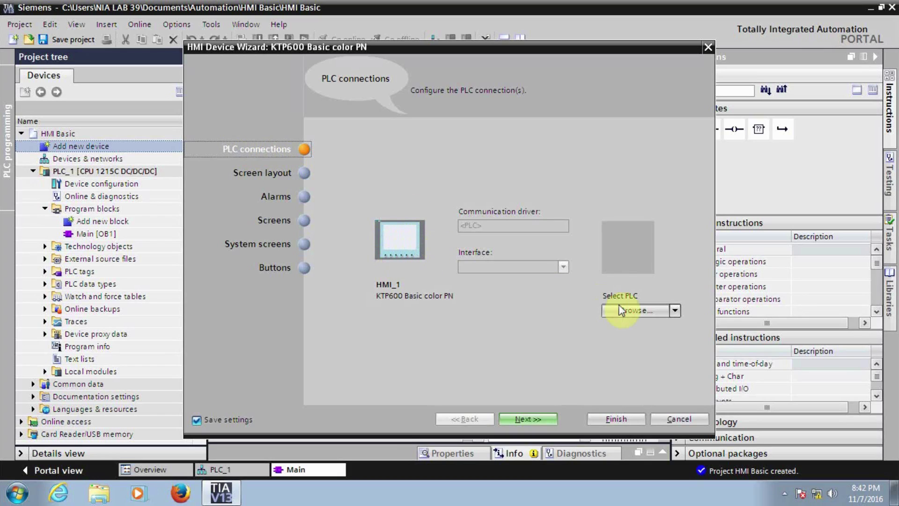
Connect the HMI panel to PLC_1 and continue to the screen layout settings
{"action": "left_click", "coordinate": [651, 315]}
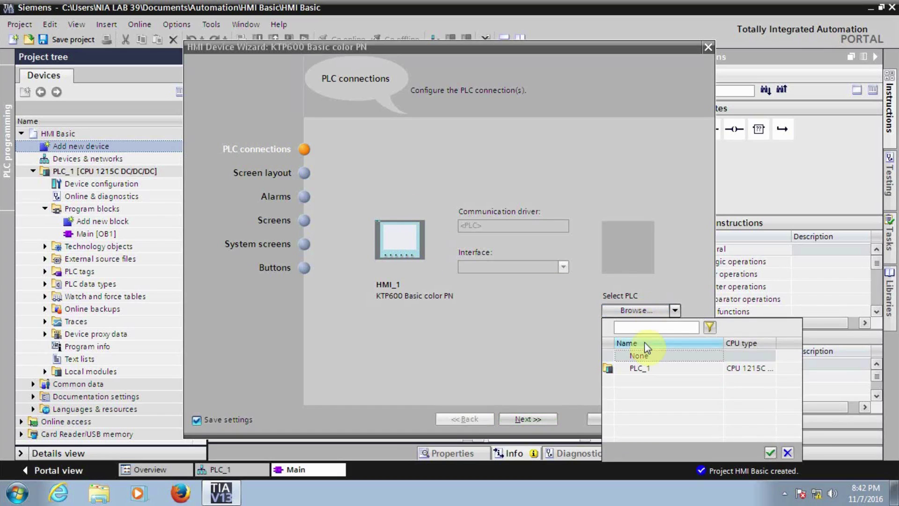
{"action": "left_click", "coordinate": [647, 370]}
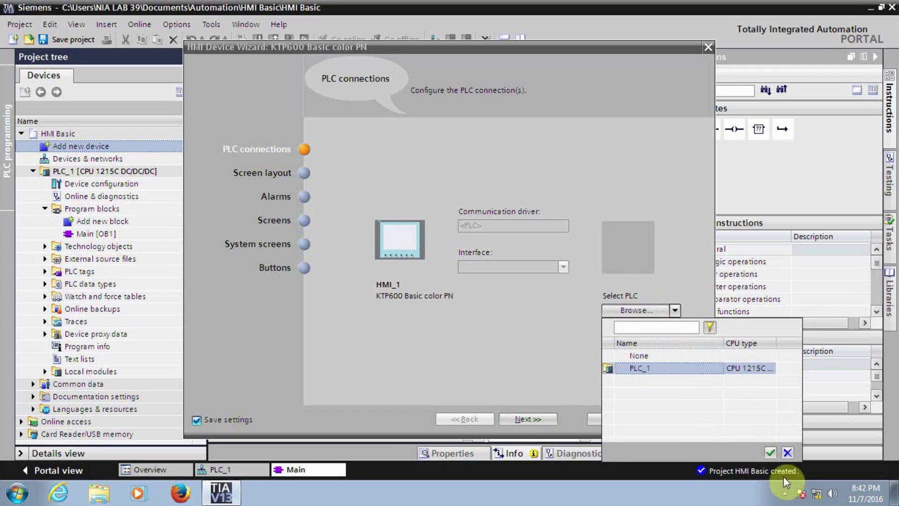
{"action": "left_click", "coordinate": [771, 453]}
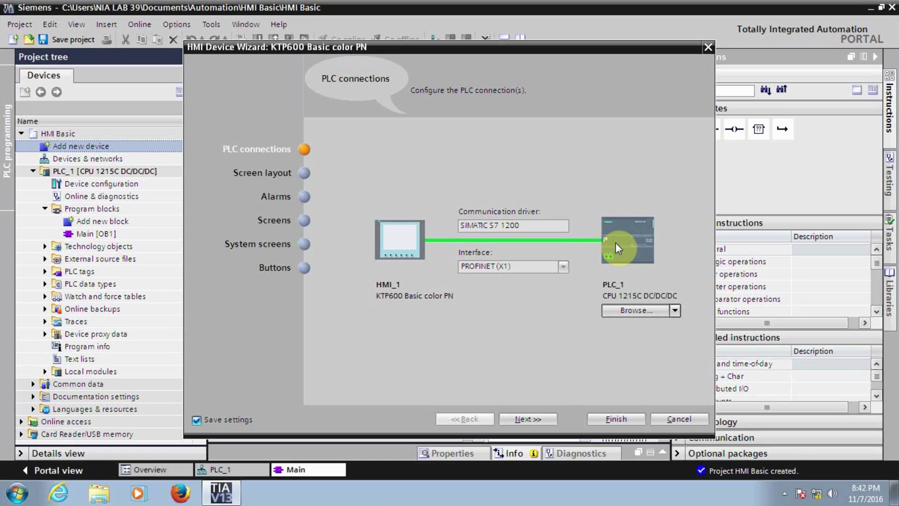
{"action": "left_click", "coordinate": [526, 417]}
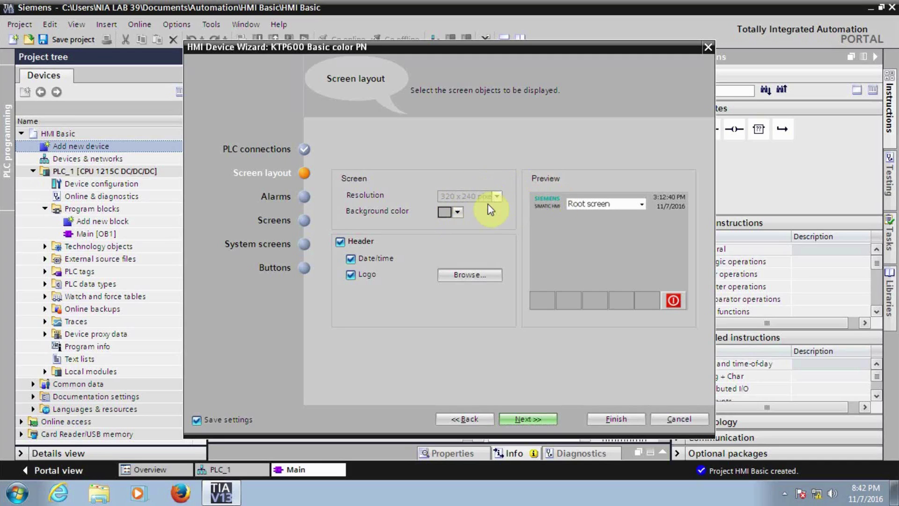
Try switching the header, date/time and logo off and back on in the screen layout
{"action": "left_click", "coordinate": [341, 242]}
{"action": "left_click", "coordinate": [341, 242]}
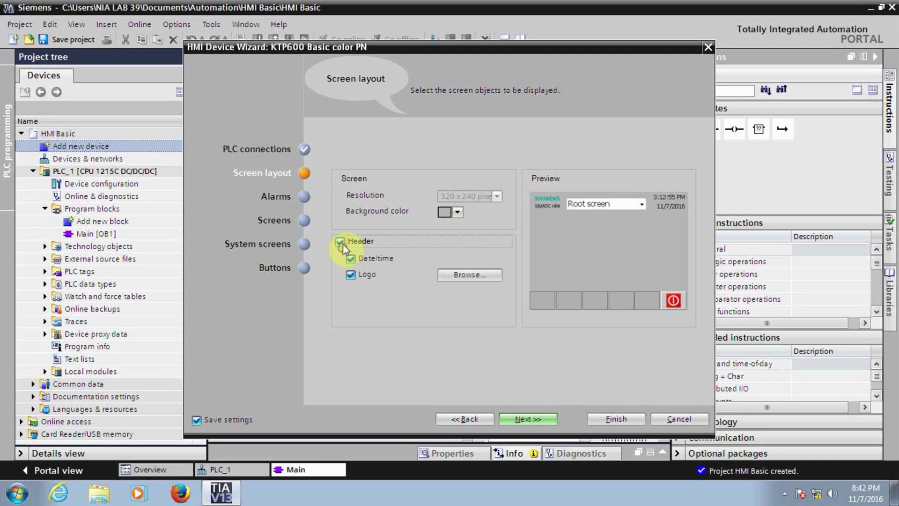
{"action": "left_click", "coordinate": [352, 259]}
{"action": "left_click", "coordinate": [351, 259]}
{"action": "left_click", "coordinate": [352, 276]}
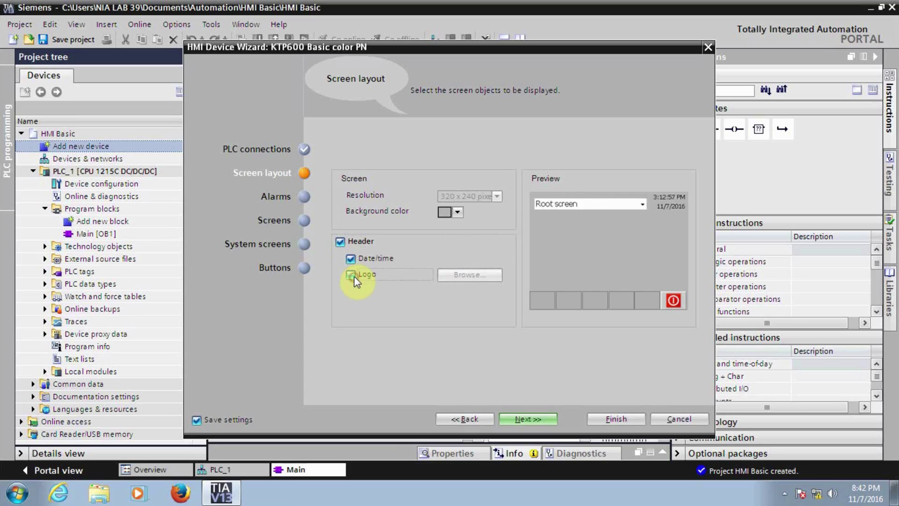
{"action": "left_click", "coordinate": [352, 275]}
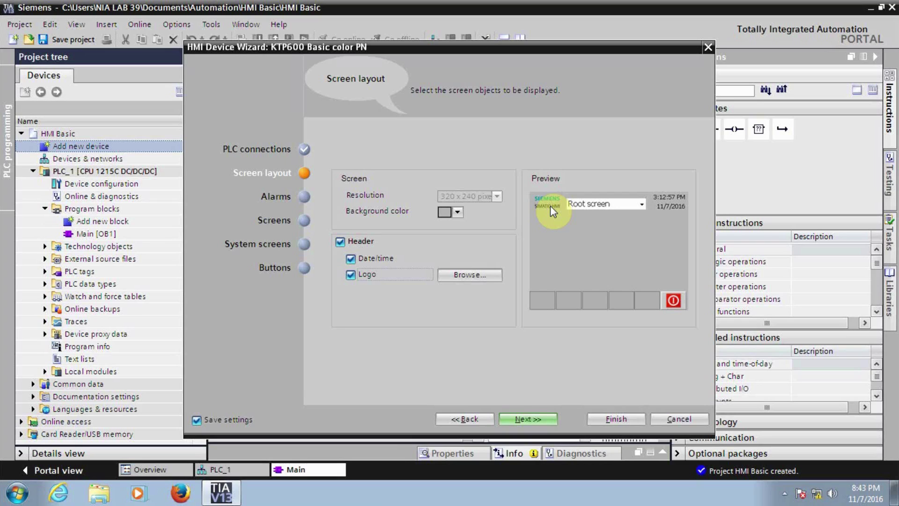
Accept the screen layout and leave the alarm options deselected, continuing to the screen navigation settings
{"action": "left_click", "coordinate": [517, 419]}
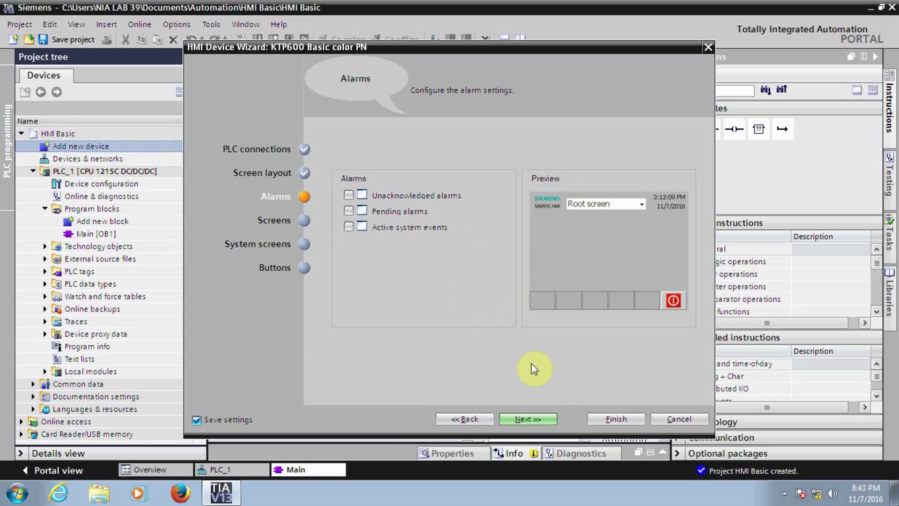
{"action": "left_click", "coordinate": [532, 419]}
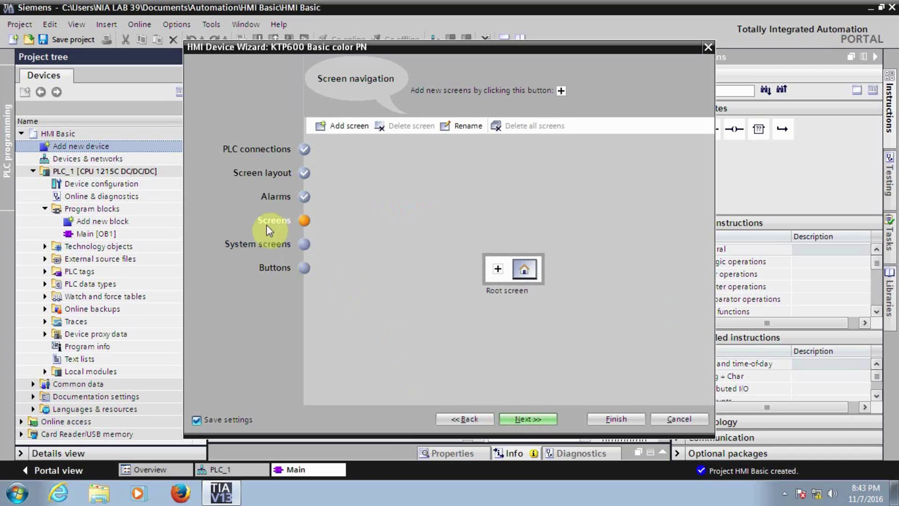
Try building a branched structure of five extra screens beneath the root screen, and delete all added screens again
{"action": "left_click", "coordinate": [497, 268]}
{"action": "left_click", "coordinate": [551, 269]}
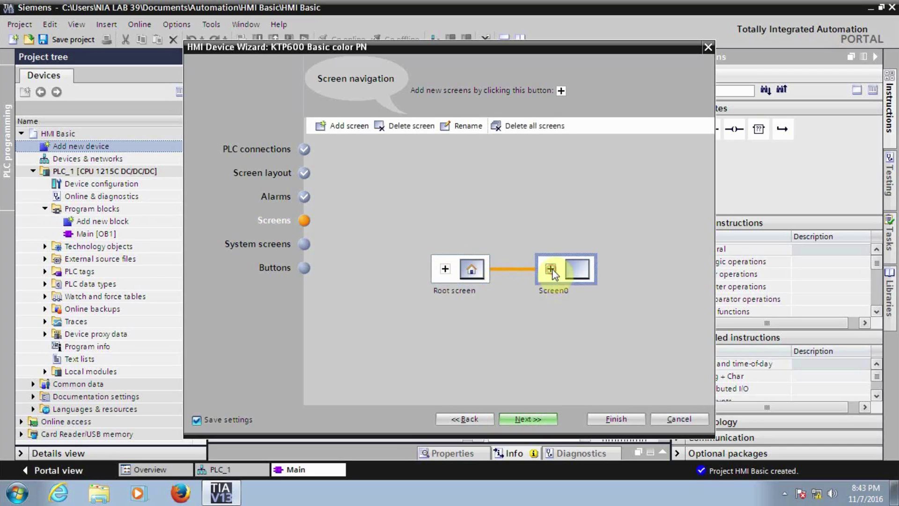
{"action": "left_click", "coordinate": [520, 271]}
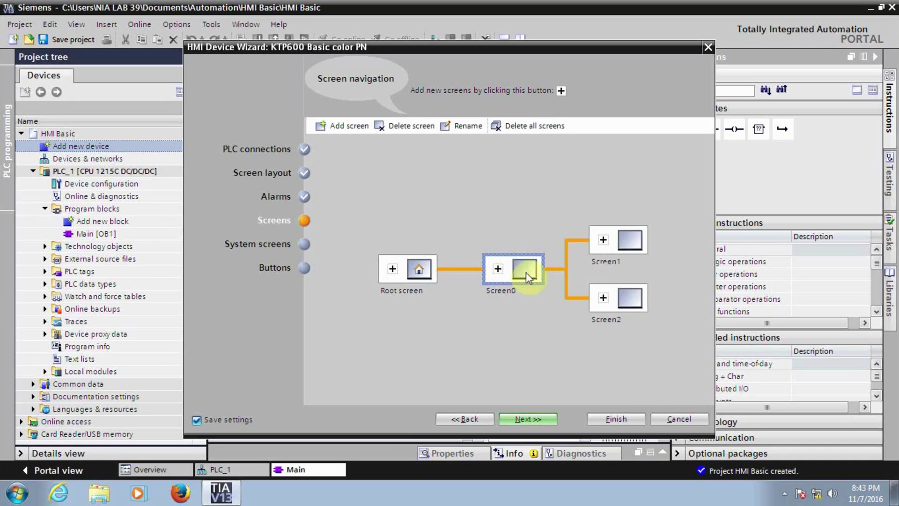
{"action": "left_click", "coordinate": [601, 245]}
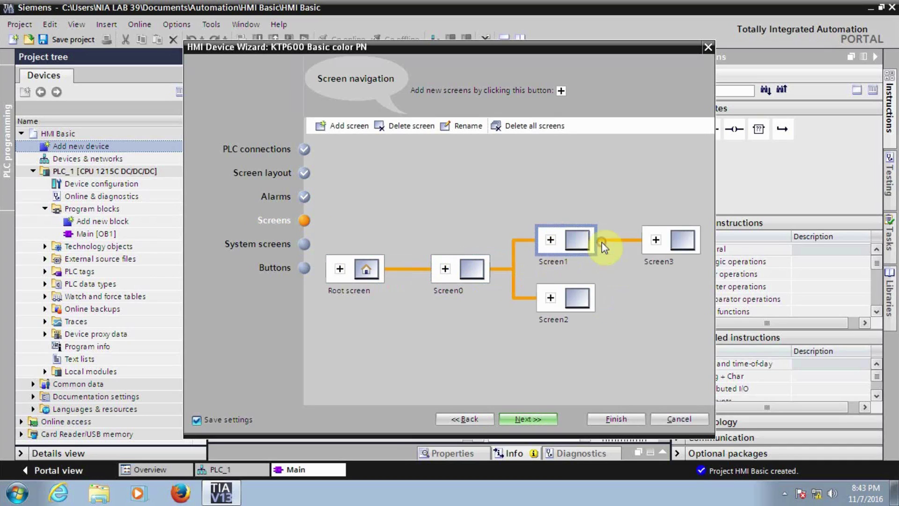
{"action": "left_click", "coordinate": [550, 239]}
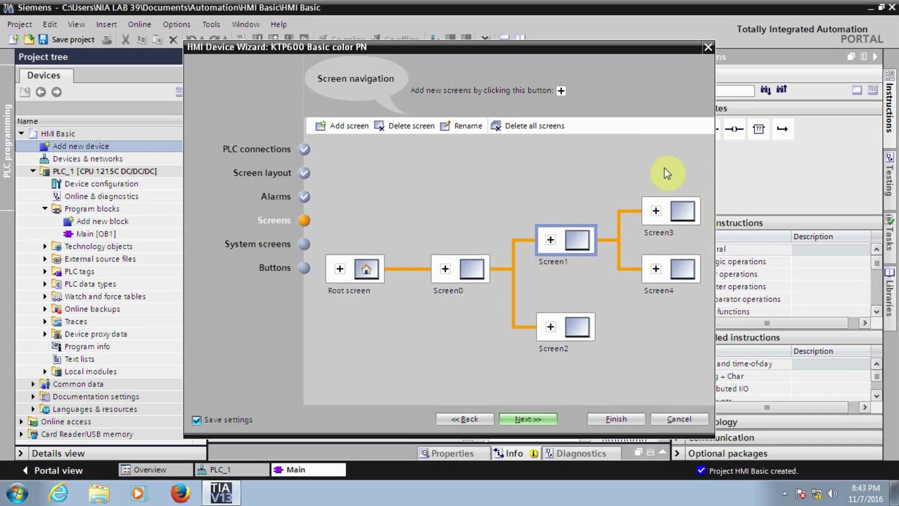
{"action": "left_click", "coordinate": [535, 125]}
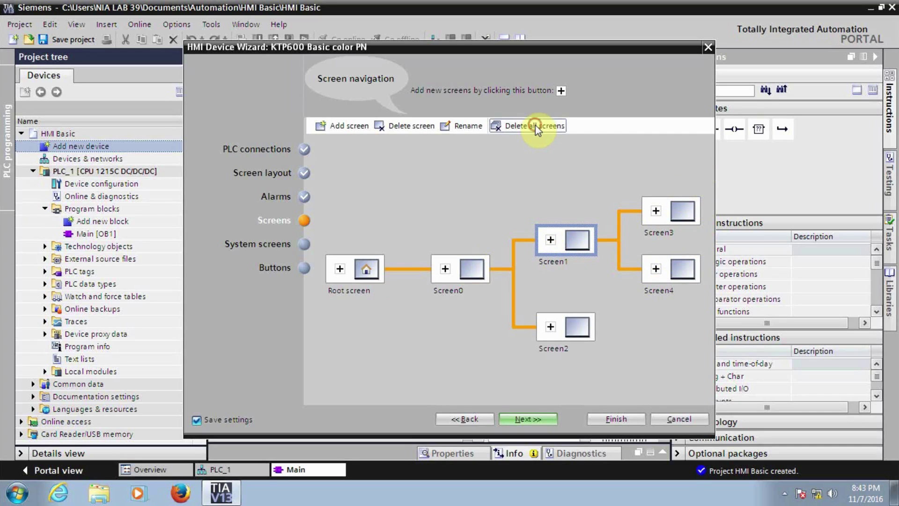
{"action": "left_click", "coordinate": [491, 274]}
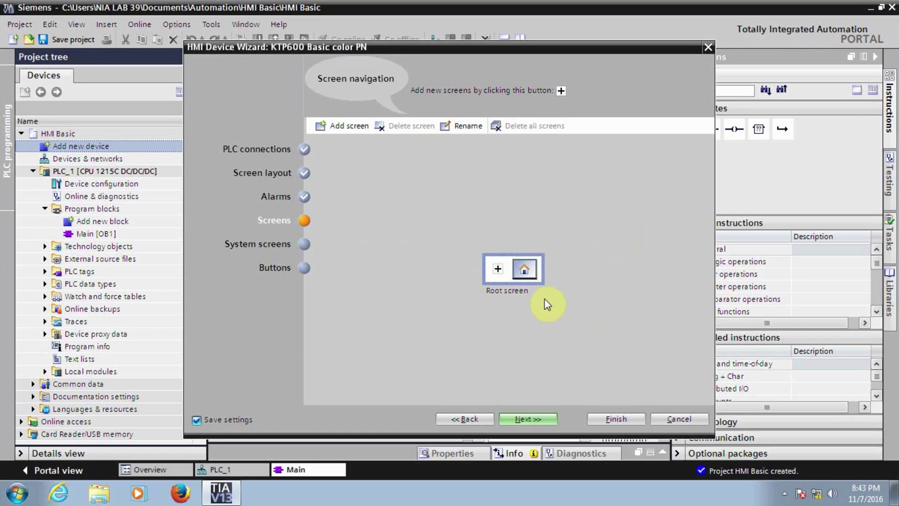
Keep only the root screen without any system screens and continue to the system button settings
{"action": "left_click", "coordinate": [530, 418]}
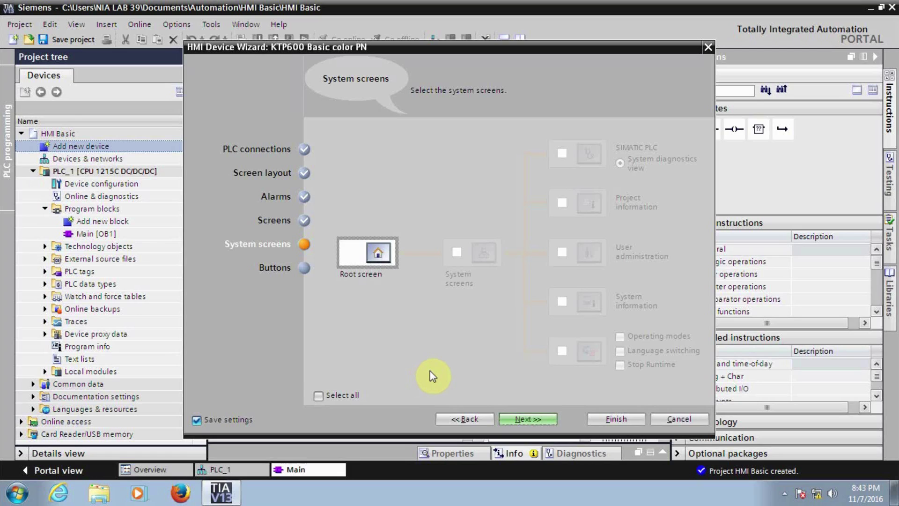
{"action": "left_click", "coordinate": [530, 418]}
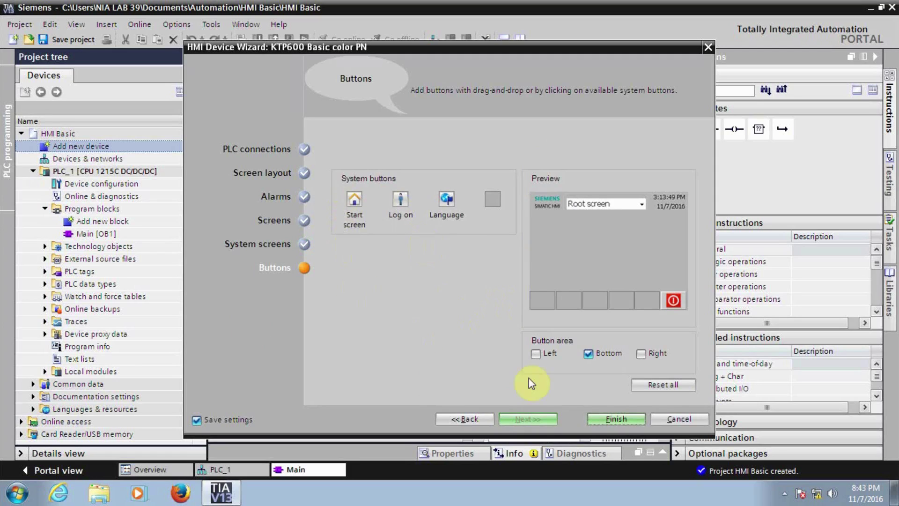
Try adding the Start screen and Log on system buttons to the bottom button area, and remove both again
{"action": "left_click", "coordinate": [353, 210]}
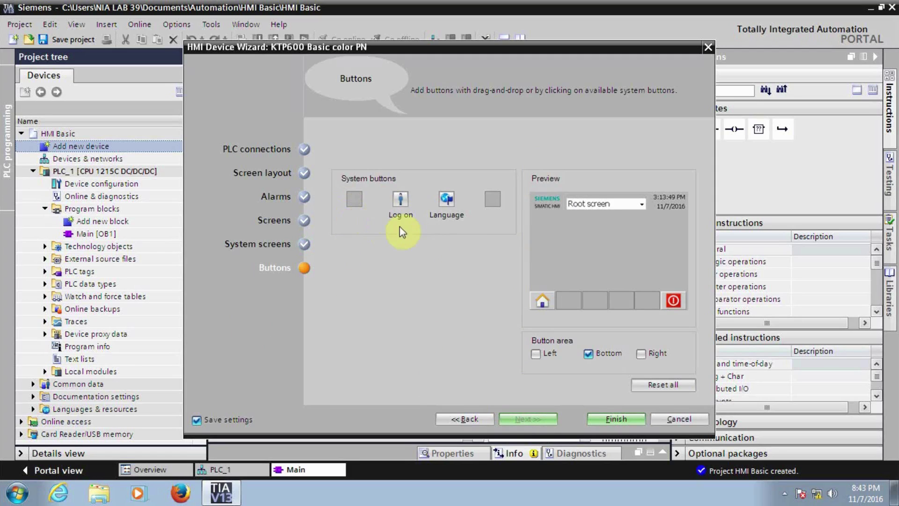
{"action": "left_click", "coordinate": [400, 199]}
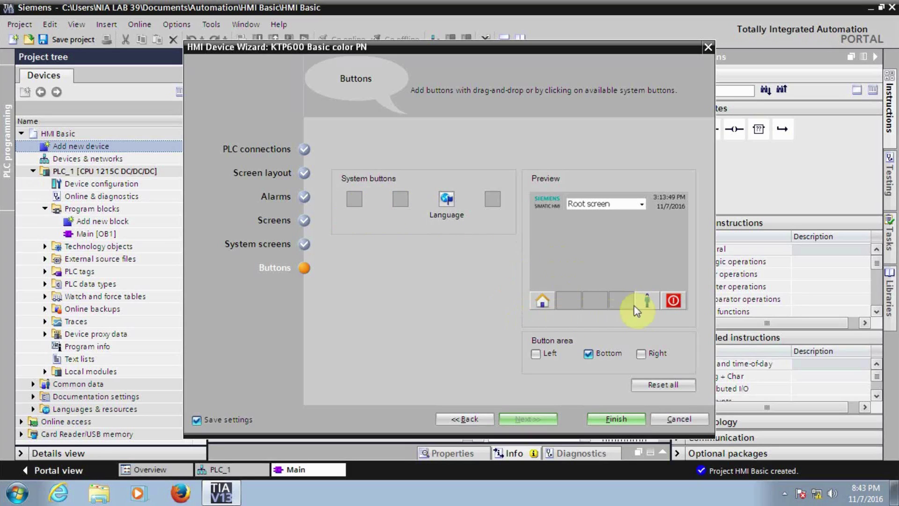
{"action": "left_click", "coordinate": [545, 302]}
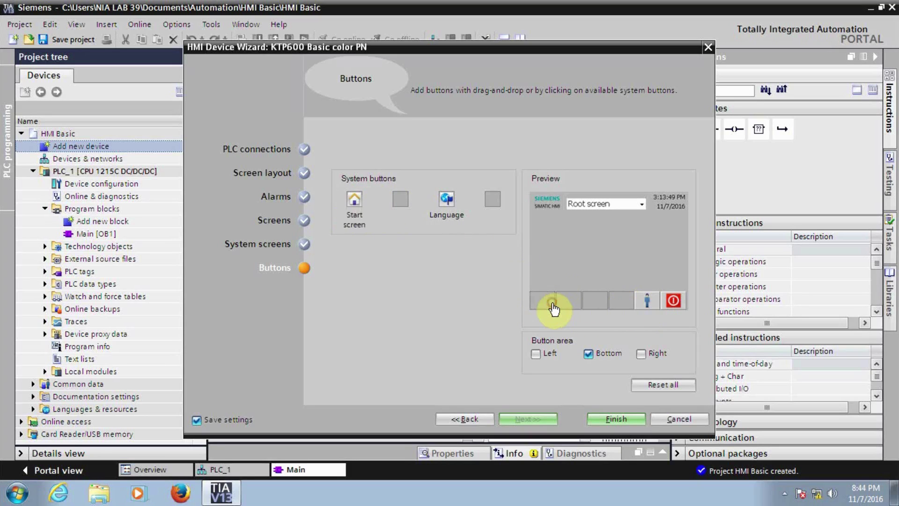
{"action": "left_click", "coordinate": [645, 305]}
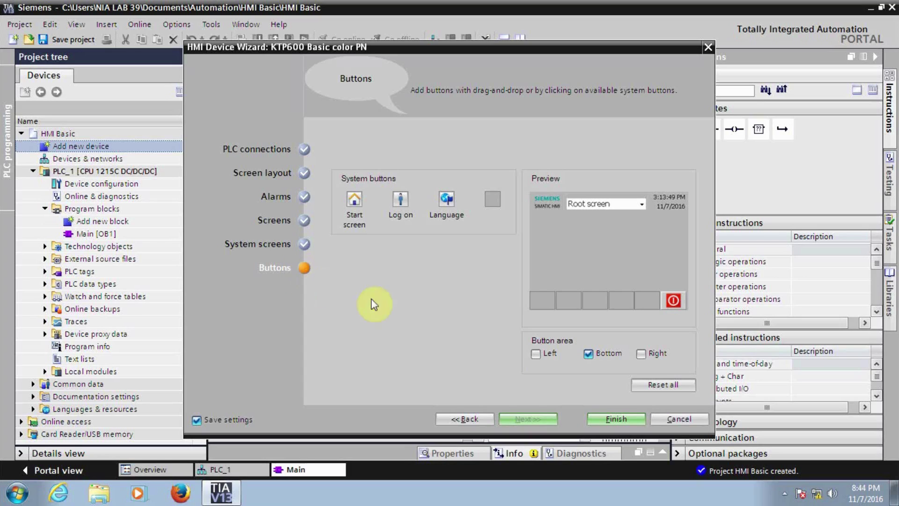
Finish the HMI device wizard with the bottom button area enabled to generate the root screen
{"action": "left_click", "coordinate": [611, 418]}
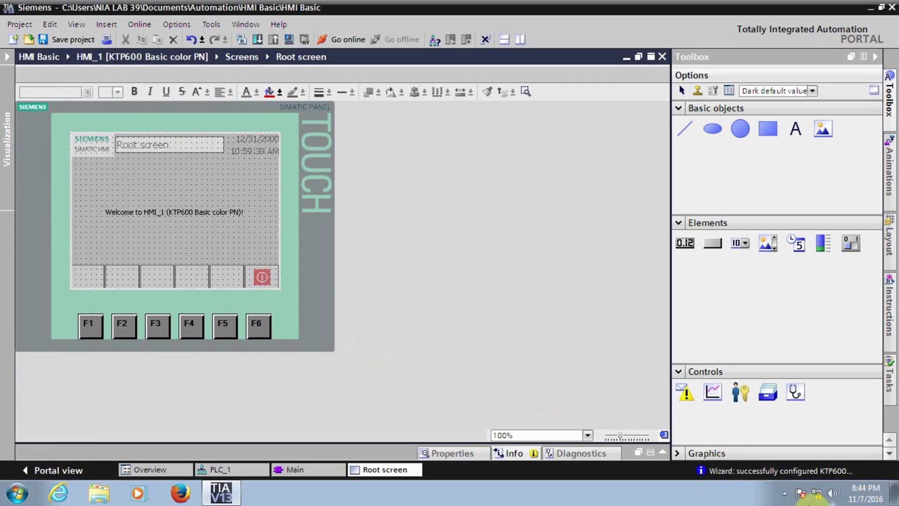
{"action": "left_click", "coordinate": [784, 494]}
{"action": "left_click", "coordinate": [784, 494]}
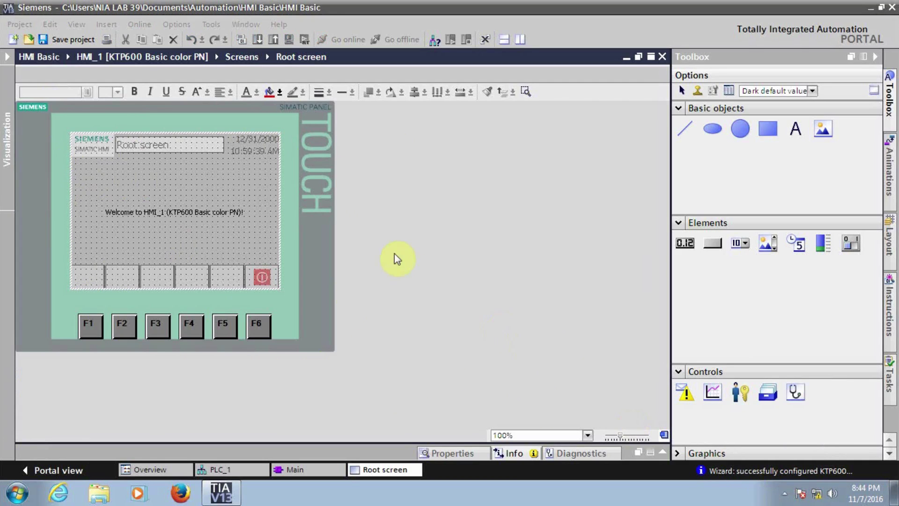
Replace the welcome text in the middle of the root screen with "HMI Programming"
{"action": "left_click", "coordinate": [205, 212]}
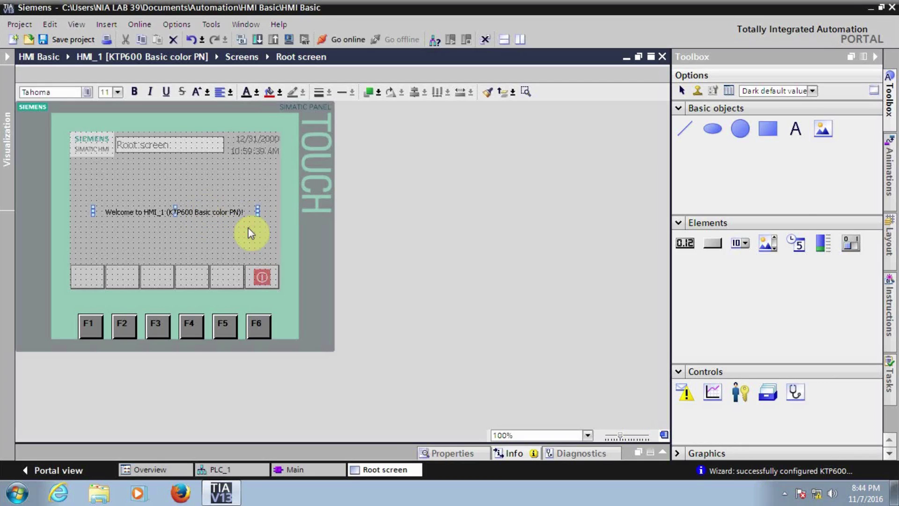
{"action": "double_click", "coordinate": [197, 212]}
{"action": "left_click_drag", "start_coordinate": [244, 211], "coordinate": [76, 220]}
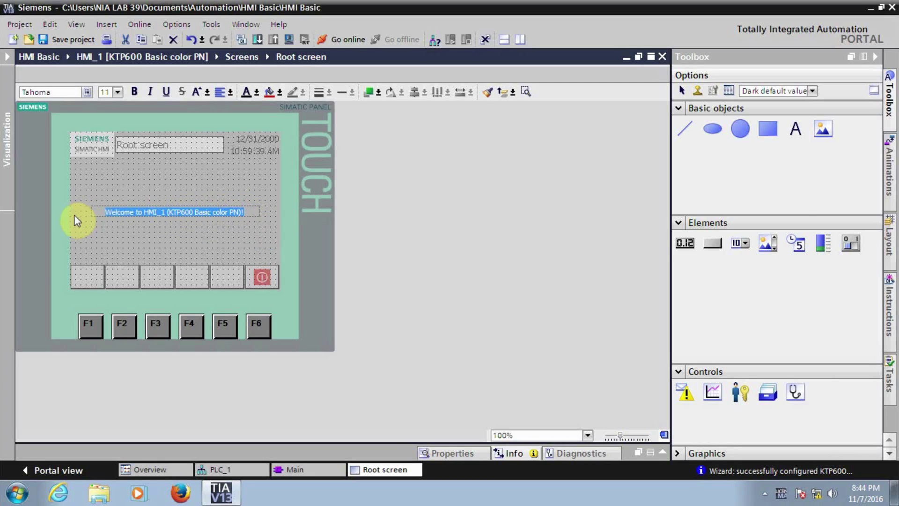
{"action": "type", "text": "HMI"}
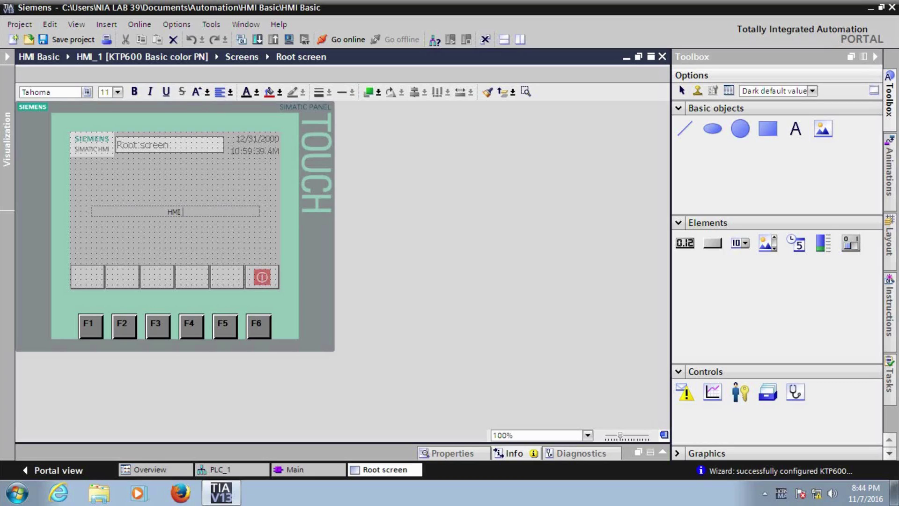
{"action": "type", "text": " Pro"}
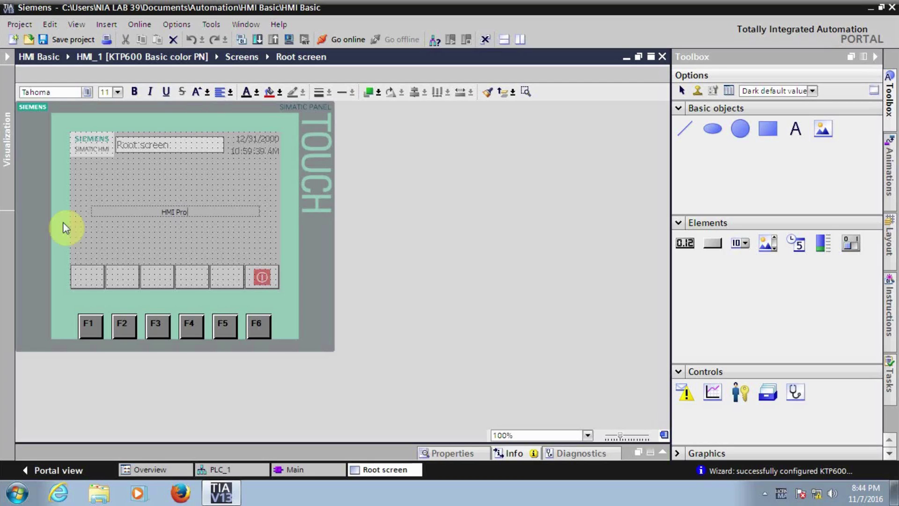
{"action": "type", "text": "gramming"}
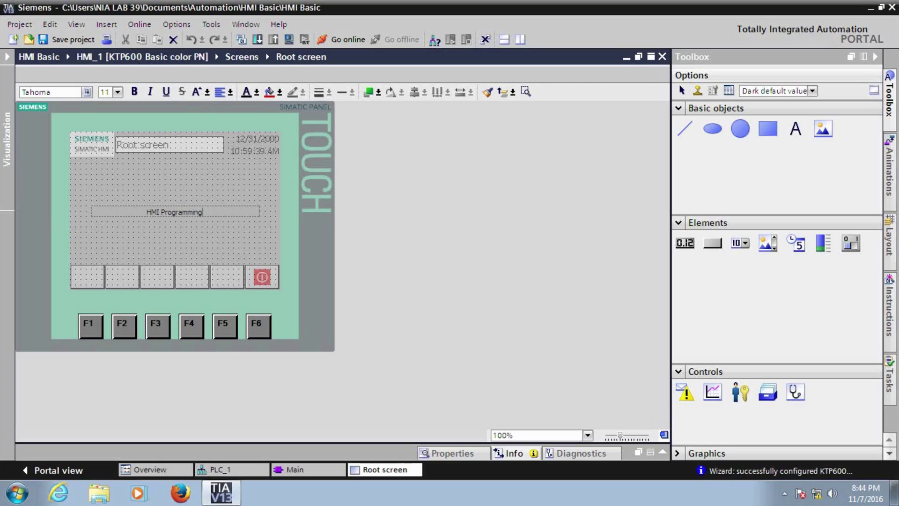
Enlarge the HMI Programming text to font size 17 and colour it dark red
{"action": "key", "text": "ctrl+a"}
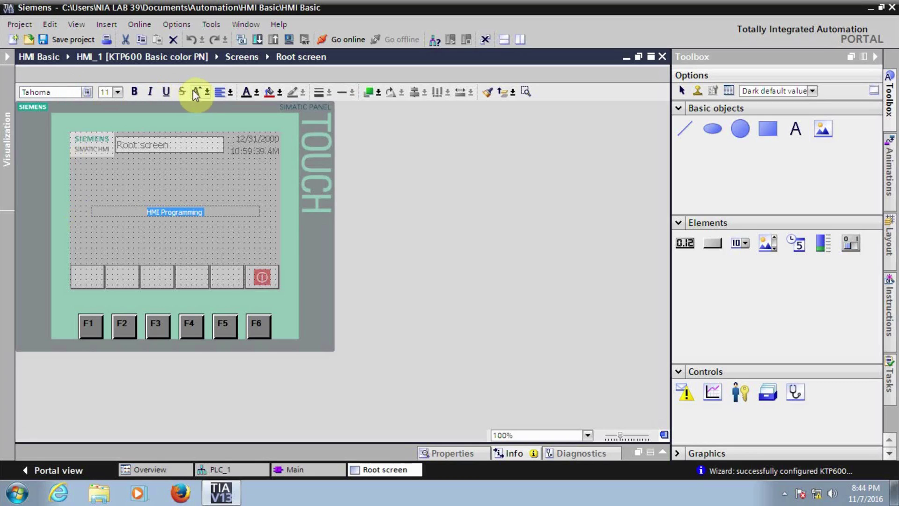
{"action": "left_click", "coordinate": [196, 92]}
{"action": "left_click", "coordinate": [196, 92]}
{"action": "left_click", "coordinate": [195, 92]}
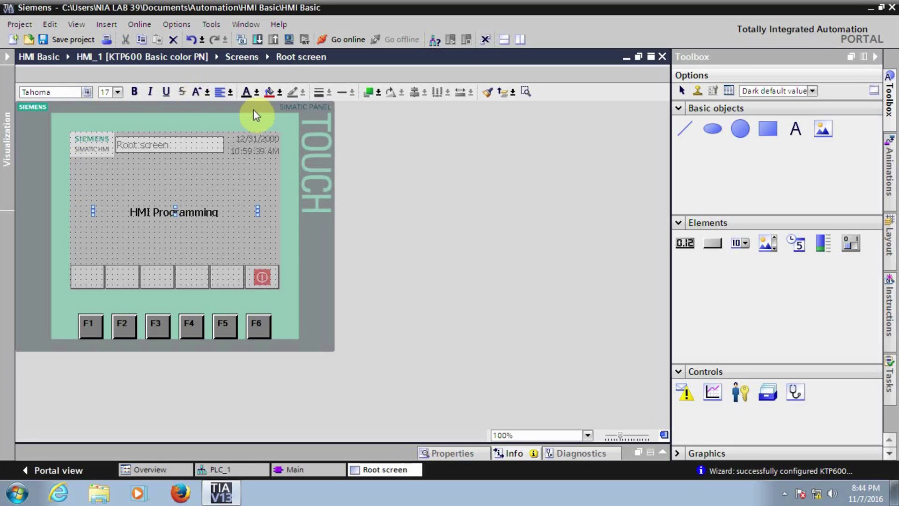
{"action": "left_click", "coordinate": [257, 94]}
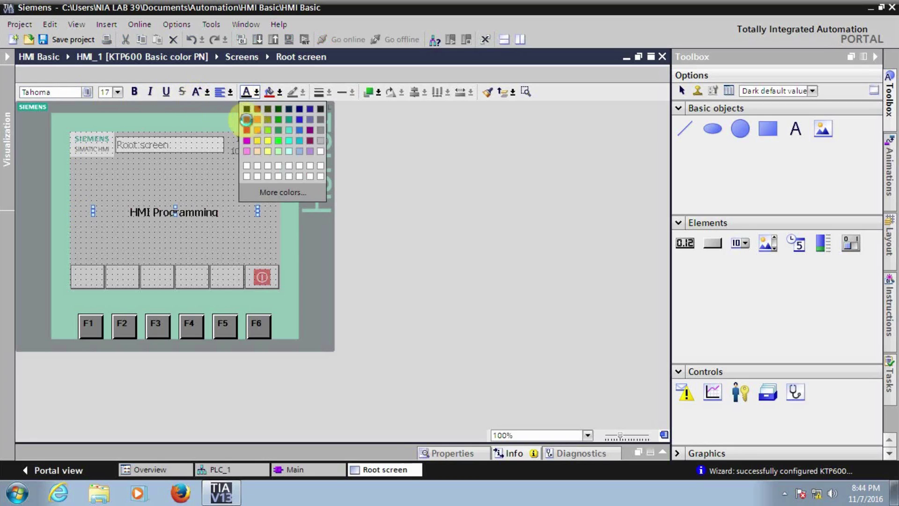
{"action": "left_click", "coordinate": [247, 142]}
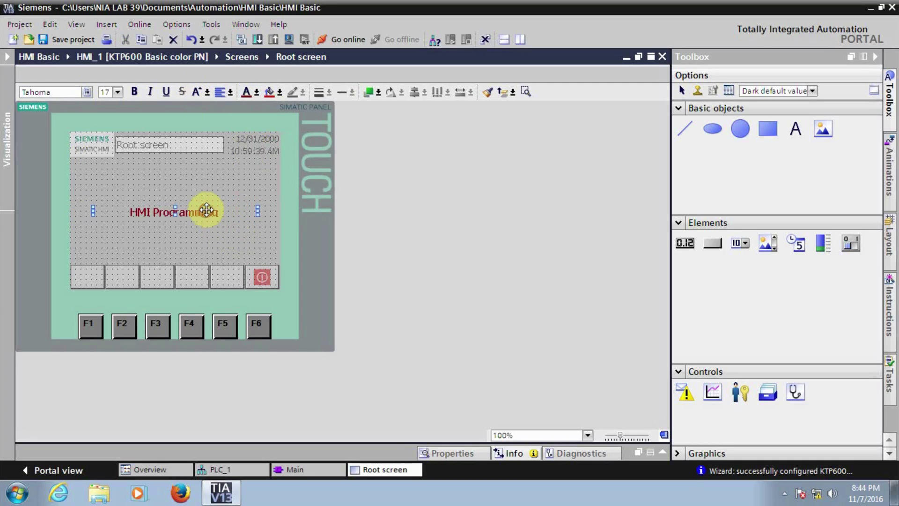
Move the HMI Programming title up to just beneath the header and make its text field taller
{"action": "left_click", "coordinate": [209, 190]}
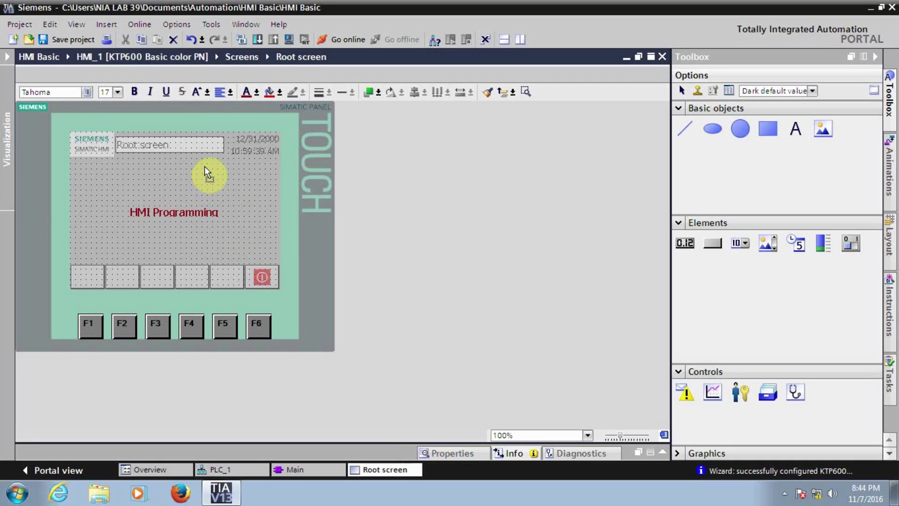
{"action": "left_click_drag", "start_coordinate": [204, 167], "coordinate": [203, 165]}
{"action": "left_click", "coordinate": [207, 199]}
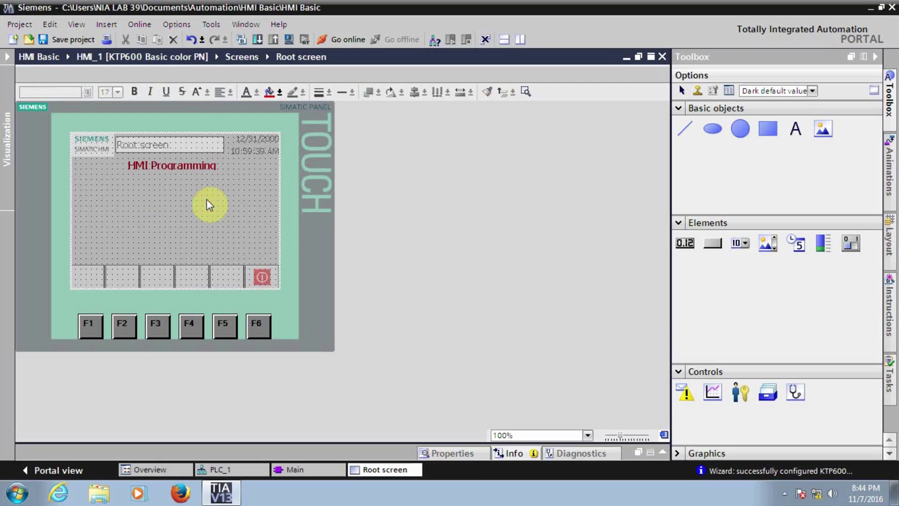
{"action": "left_click", "coordinate": [202, 166]}
{"action": "left_click_drag", "start_coordinate": [174, 169], "coordinate": [176, 180]}
{"action": "left_click", "coordinate": [212, 230]}
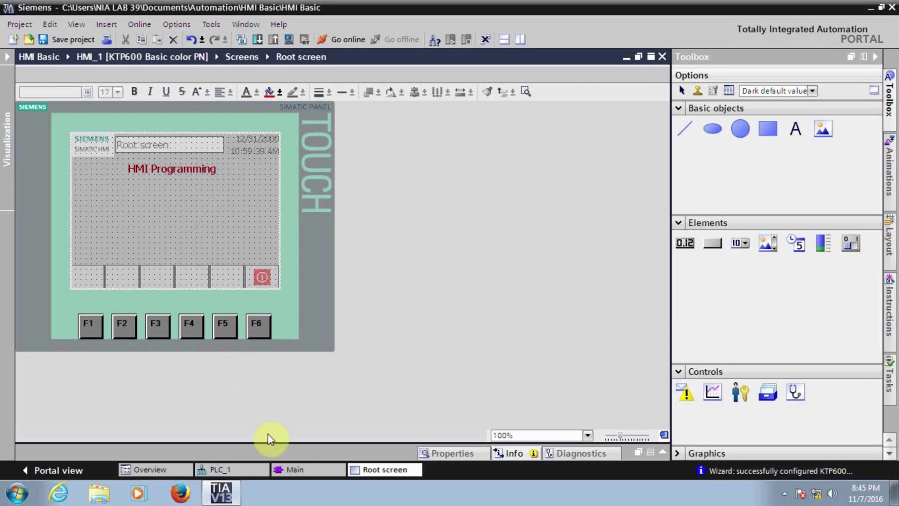
Review the Main ladder program, and place a button beneath the title on the left half of the root screen
{"action": "left_click", "coordinate": [317, 474]}
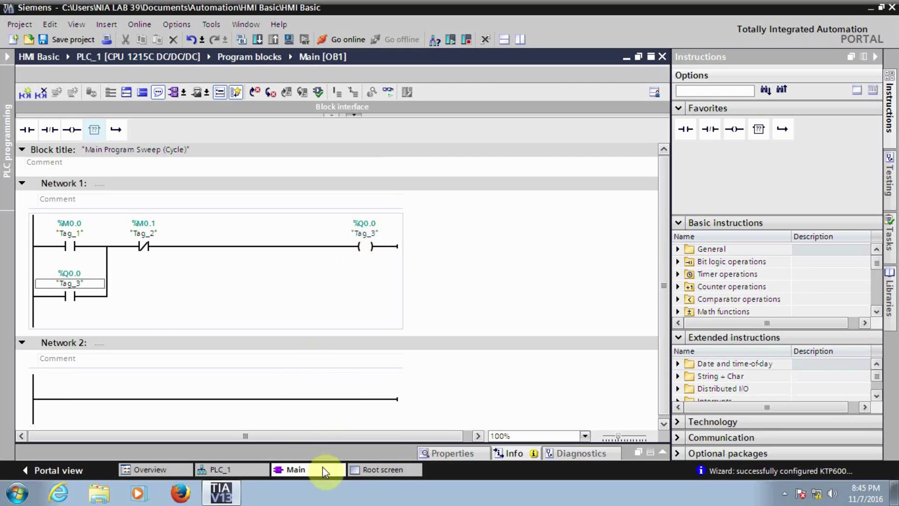
{"action": "left_click", "coordinate": [369, 469]}
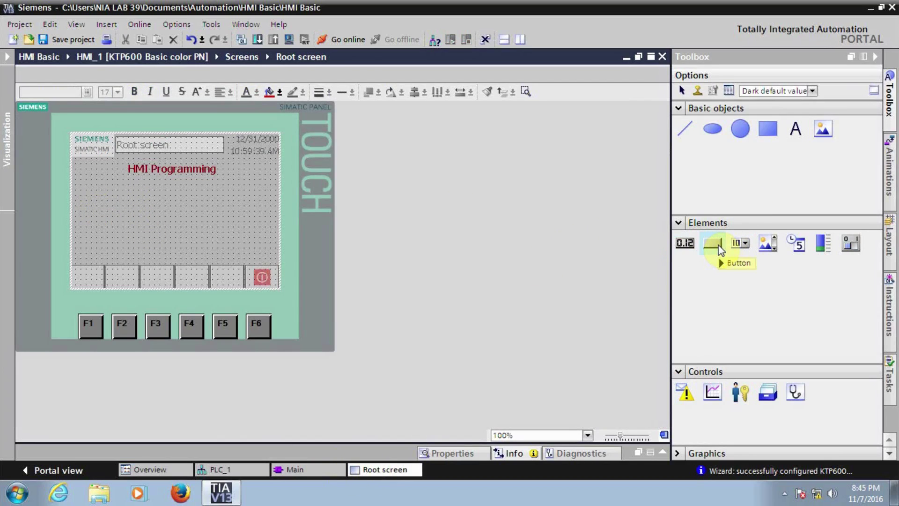
{"action": "left_click_drag", "start_coordinate": [718, 248], "coordinate": [116, 194]}
{"action": "left_click", "coordinate": [186, 201]}
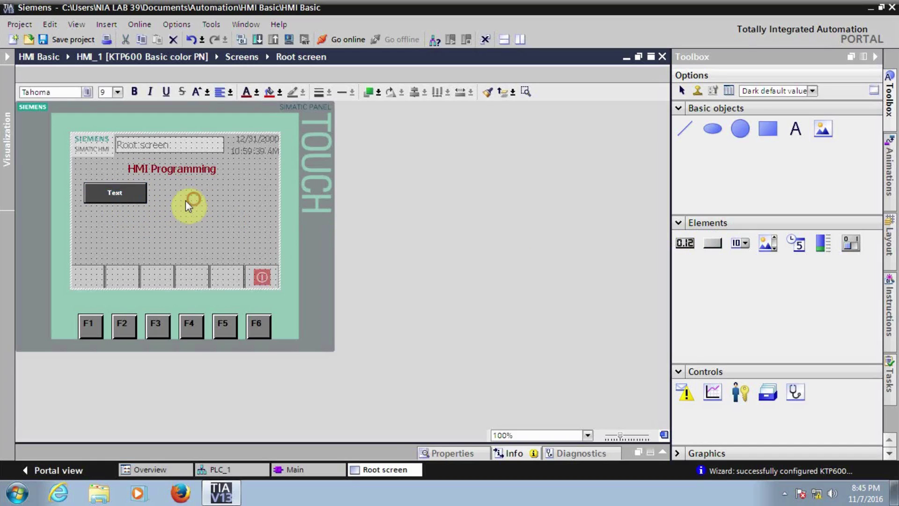
Duplicate the button and place the copy directly below the original
{"action": "left_click", "coordinate": [141, 195]}
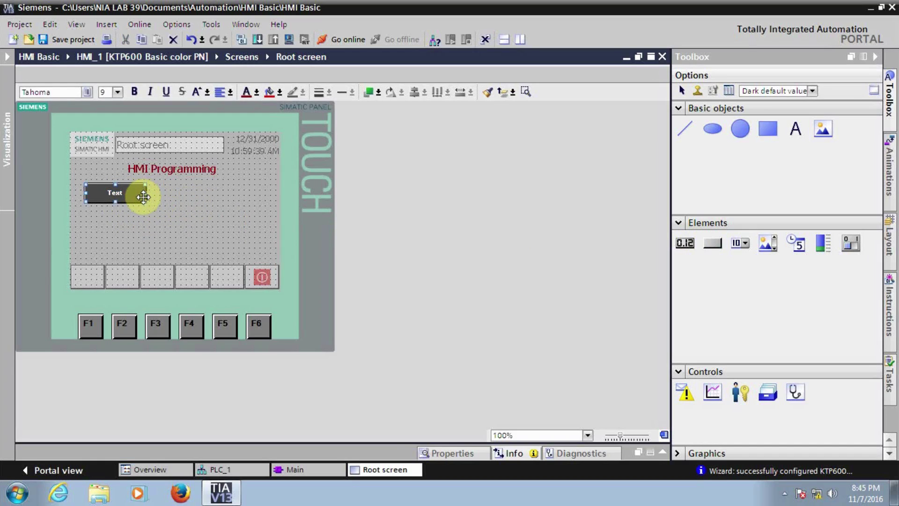
{"action": "key", "text": "ctrl+c"}
{"action": "key", "text": "ctrl+v"}
{"action": "left_click_drag", "start_coordinate": [130, 199], "coordinate": [122, 224]}
{"action": "left_click", "coordinate": [226, 206]}
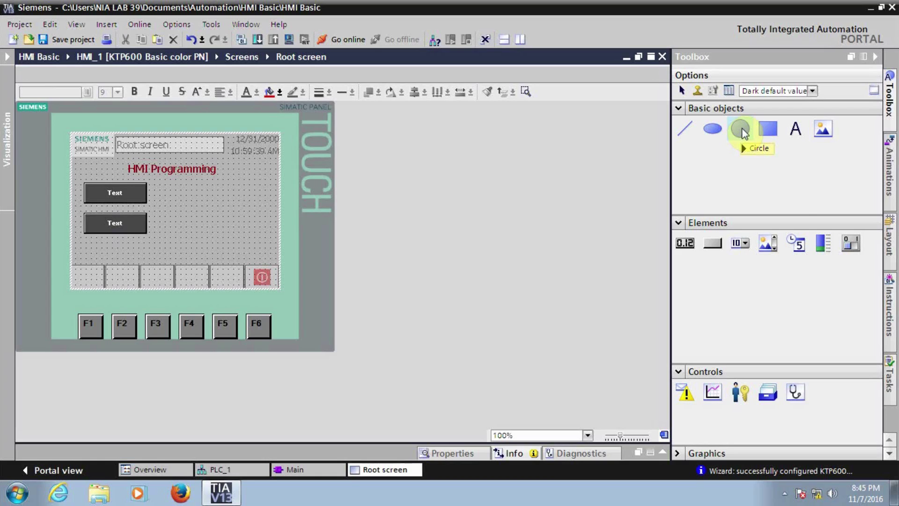
Add a circle beside the two buttons and a text field reading "Motor" beneath it
{"action": "left_click_drag", "start_coordinate": [741, 134], "coordinate": [214, 204]}
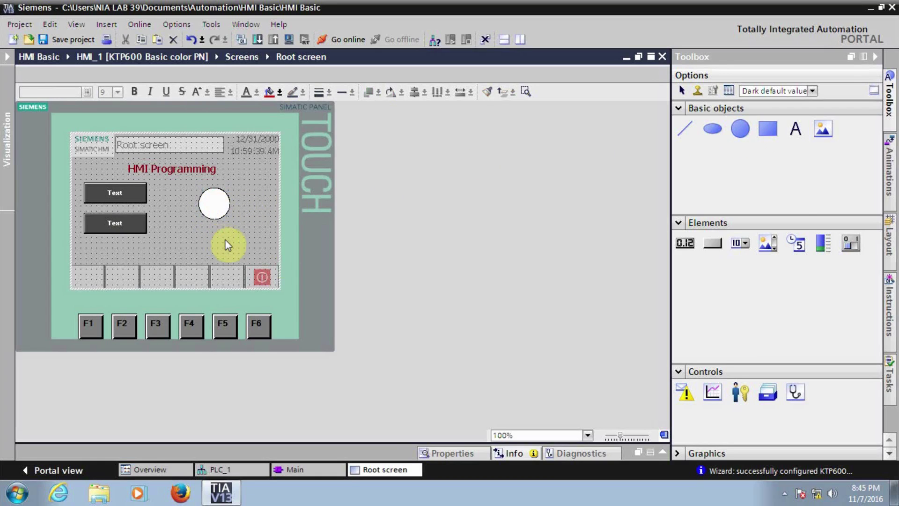
{"action": "left_click_drag", "start_coordinate": [797, 141], "coordinate": [211, 231]}
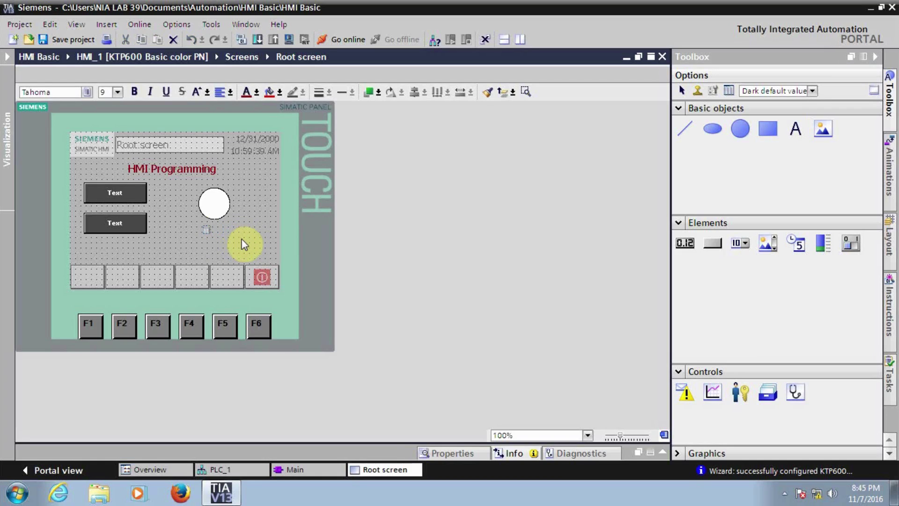
{"action": "key", "text": "BackSpace"}
{"action": "type", "text": "Motor"}
Colour the Motor label dark red and enlarge it to font size 15
{"action": "key", "text": "ctrl+a"}
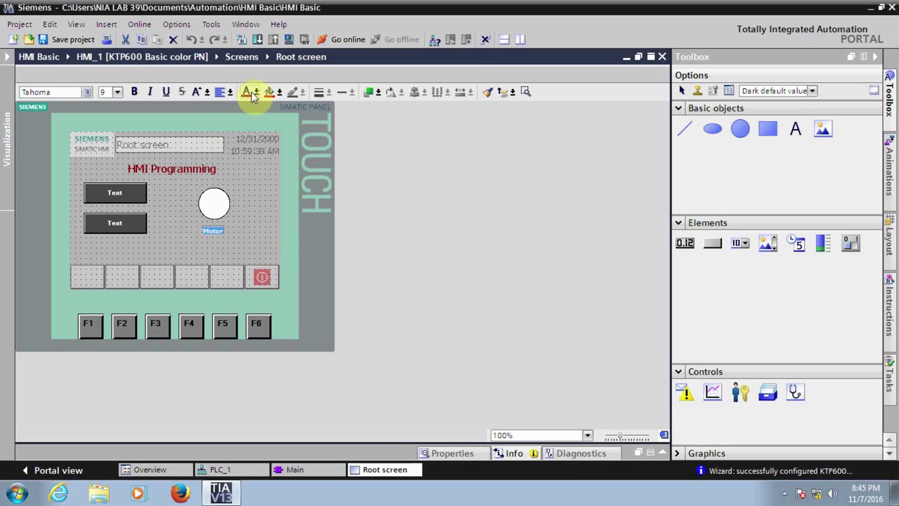
{"action": "left_click", "coordinate": [246, 91]}
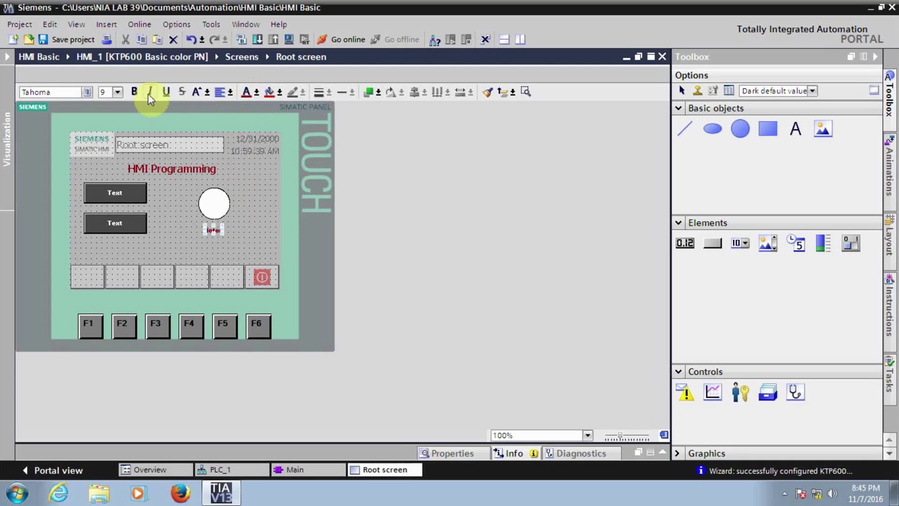
{"action": "left_click", "coordinate": [199, 92]}
{"action": "left_click", "coordinate": [199, 91]}
{"action": "left_click", "coordinate": [200, 91]}
{"action": "left_click", "coordinate": [200, 91]}
{"action": "left_click", "coordinate": [200, 91]}
{"action": "left_click", "coordinate": [199, 92]}
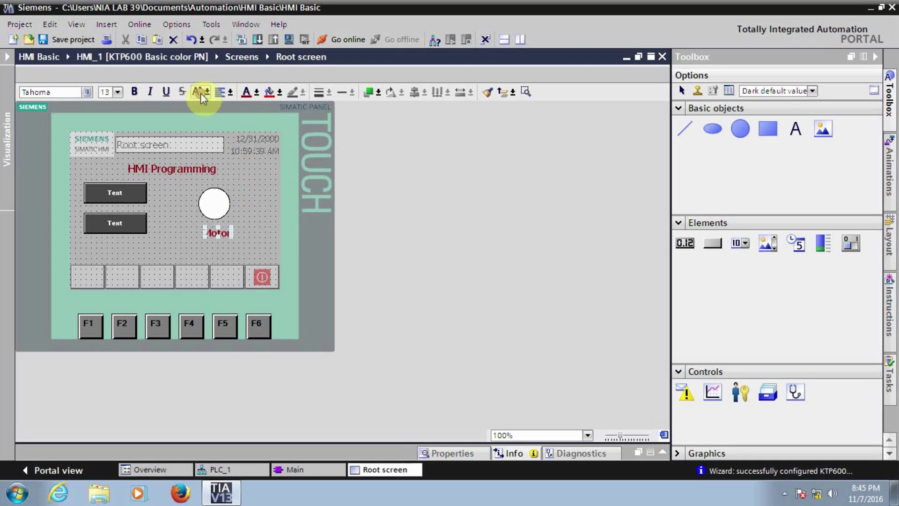
{"action": "left_click", "coordinate": [249, 238]}
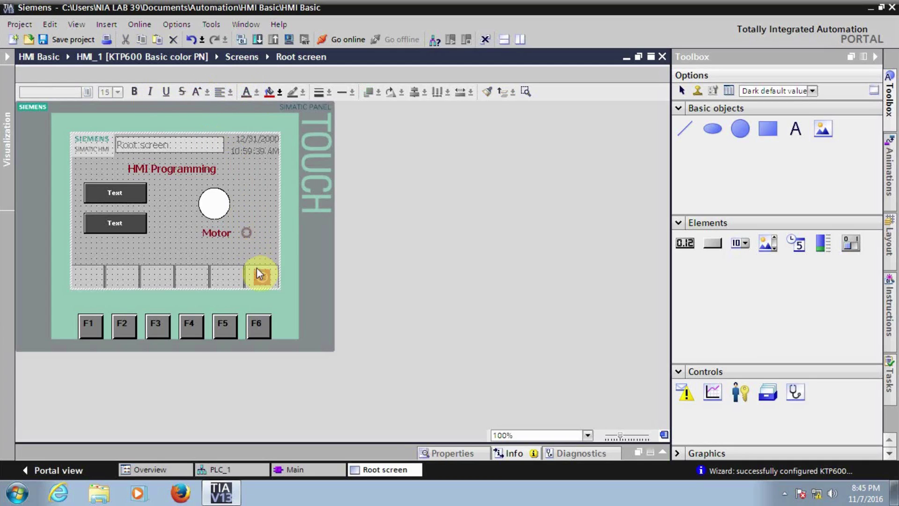
Label the upper button "Start" and the lower button "Stop"
{"action": "left_click", "coordinate": [117, 195]}
{"action": "double_click", "coordinate": [117, 194]}
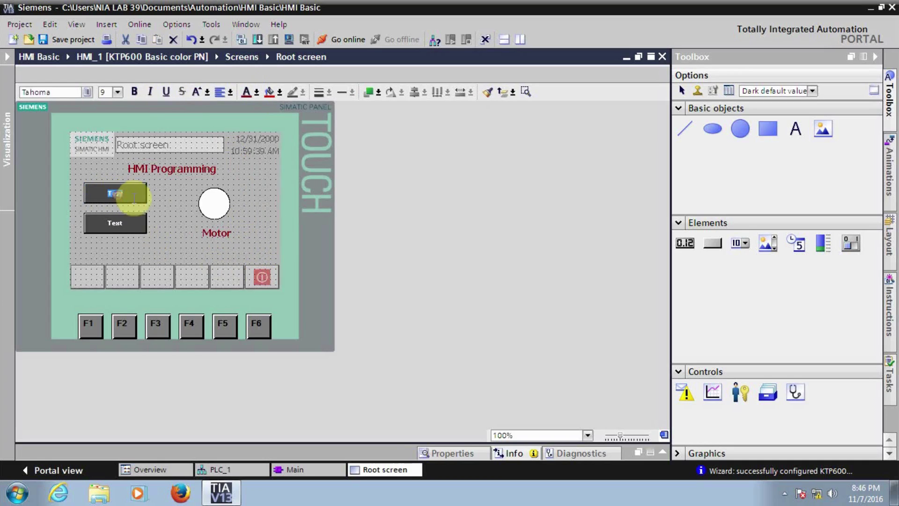
{"action": "type", "text": "S"}
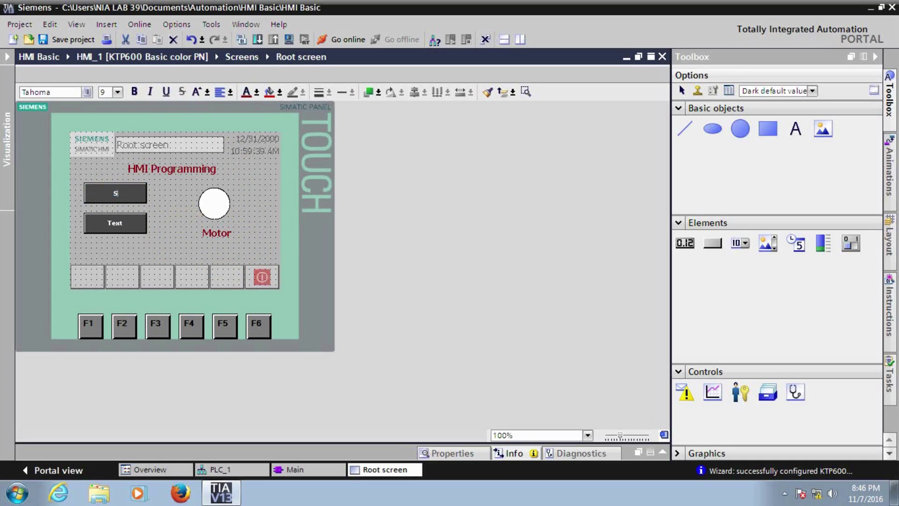
{"action": "type", "text": "tart"}
{"action": "double_click", "coordinate": [110, 220]}
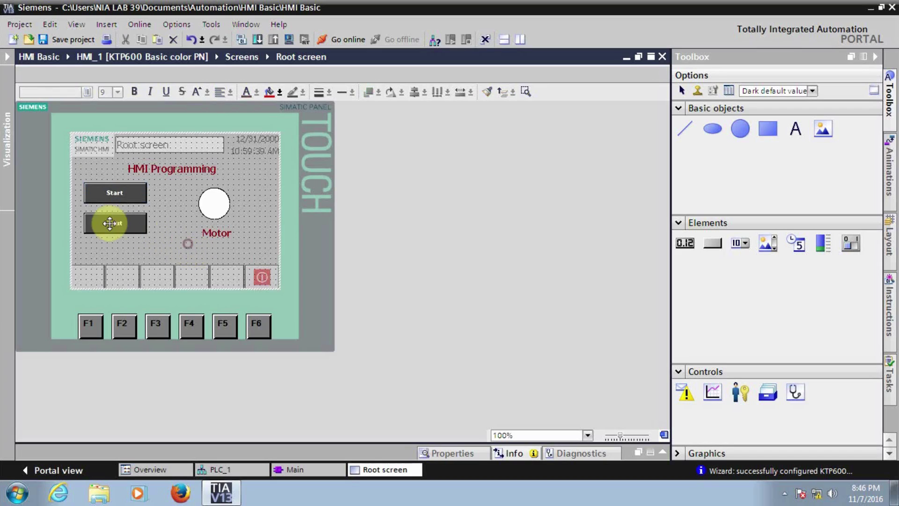
{"action": "type", "text": "S"}
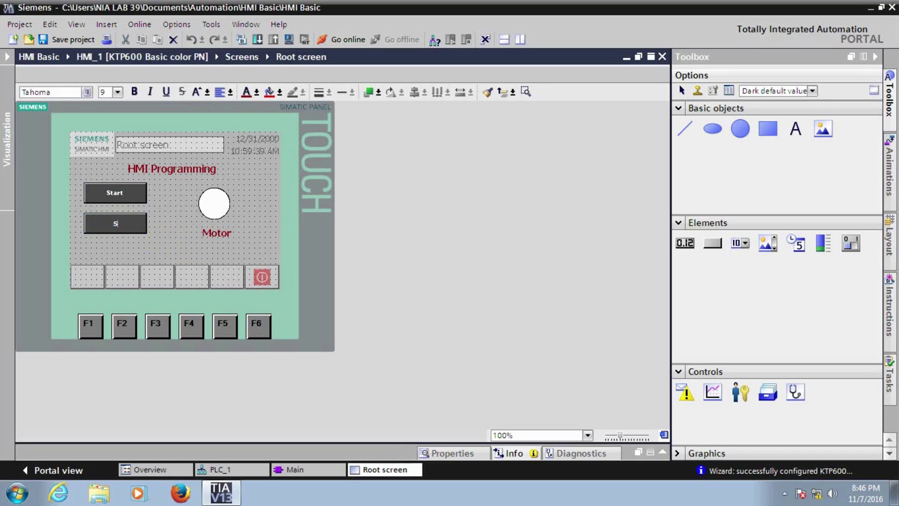
{"action": "type", "text": "top"}
{"action": "left_click", "coordinate": [179, 241]}
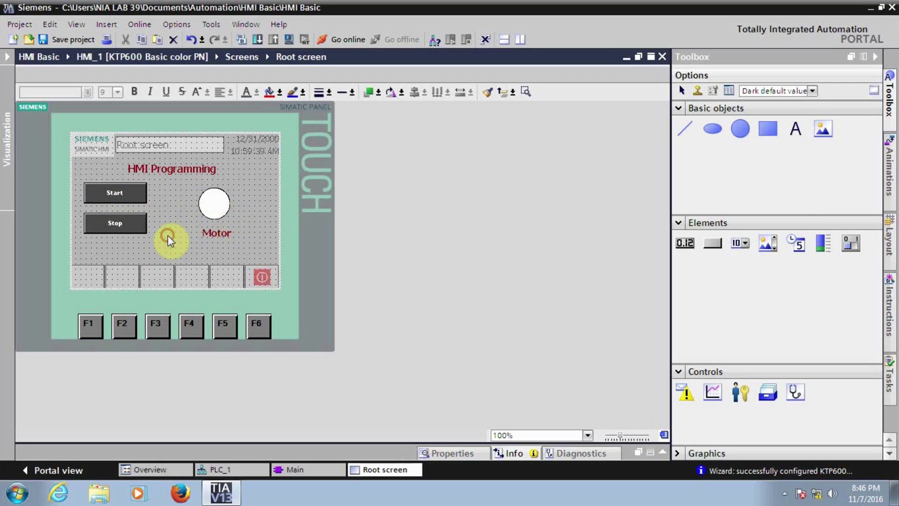
Open the default tag table of HMI_1 and enlarge its tag area above the alarms
{"action": "left_click", "coordinate": [5, 58]}
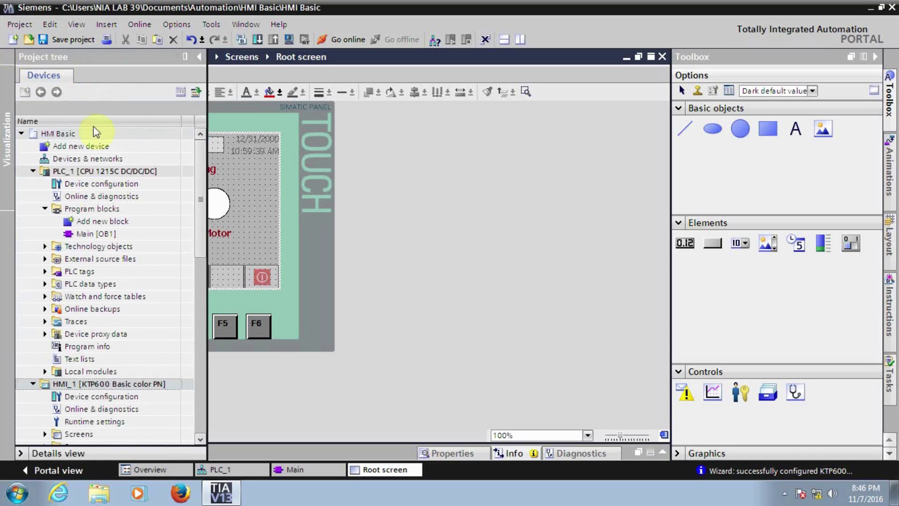
{"action": "left_click", "coordinate": [30, 175]}
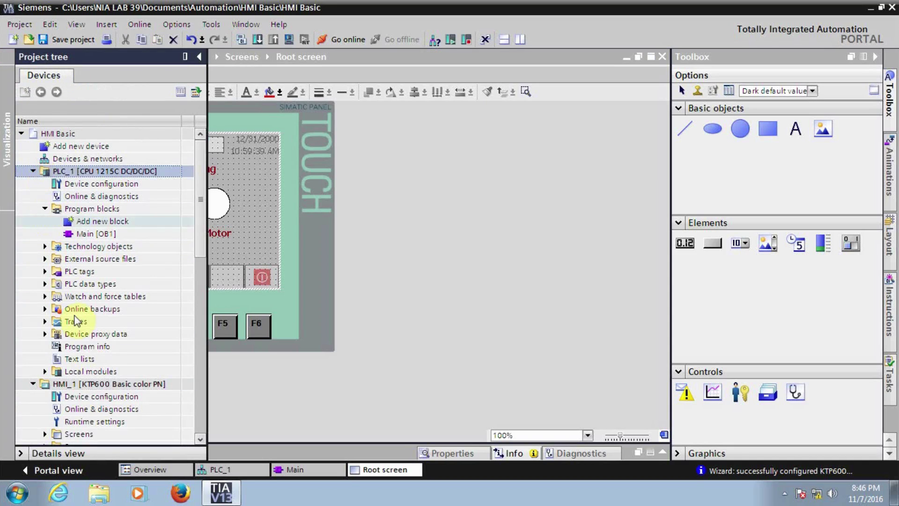
{"action": "left_click", "coordinate": [40, 386]}
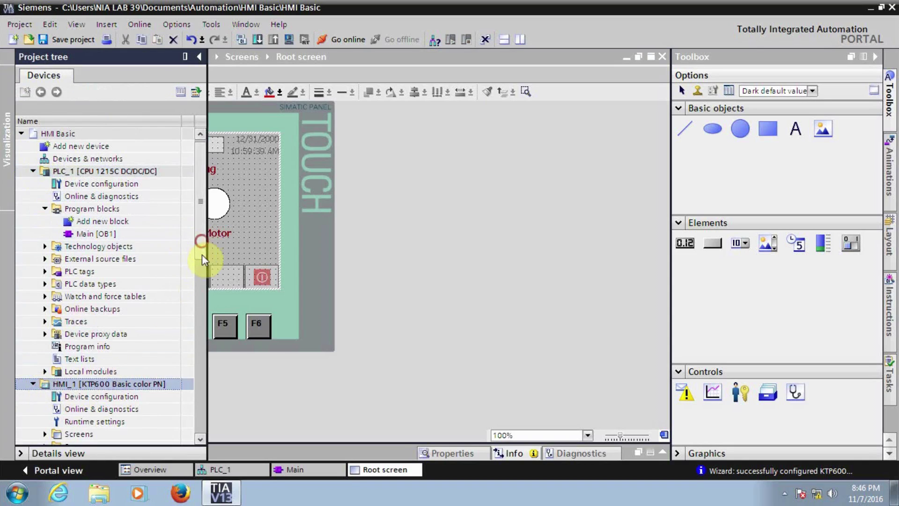
{"action": "left_click_drag", "start_coordinate": [201, 254], "coordinate": [200, 323]}
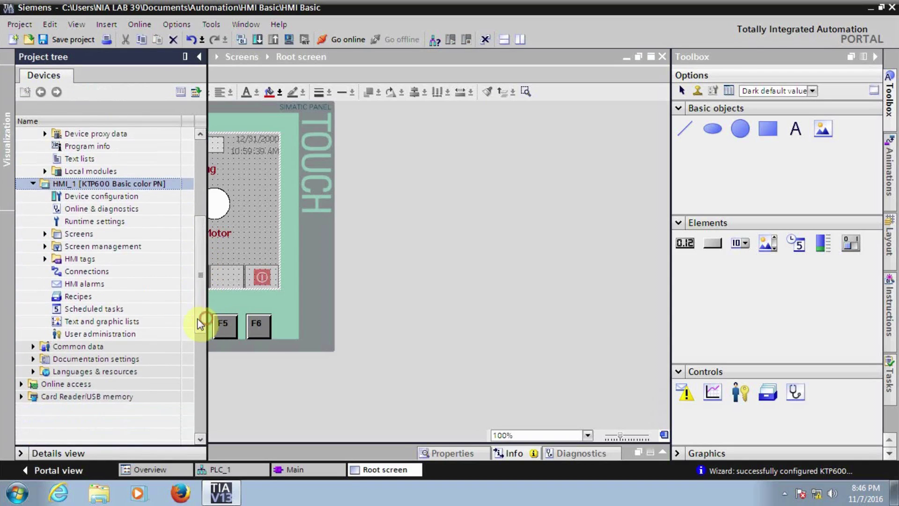
{"action": "left_click", "coordinate": [45, 258]}
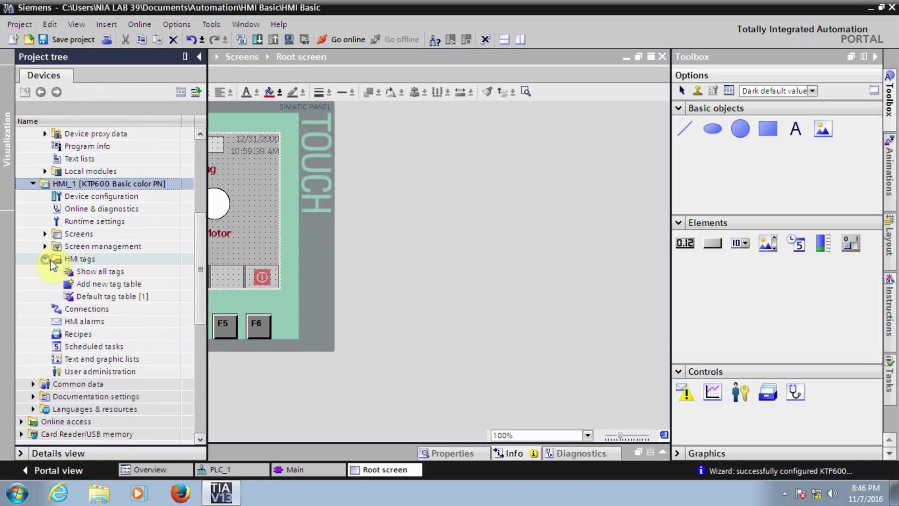
{"action": "left_click", "coordinate": [109, 299]}
{"action": "double_click", "coordinate": [108, 299]}
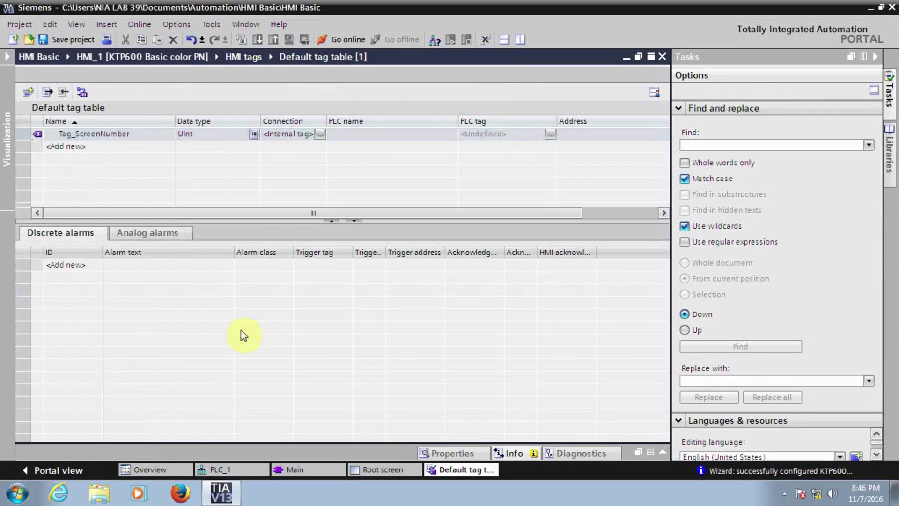
{"action": "left_click_drag", "start_coordinate": [428, 219], "coordinate": [412, 326]}
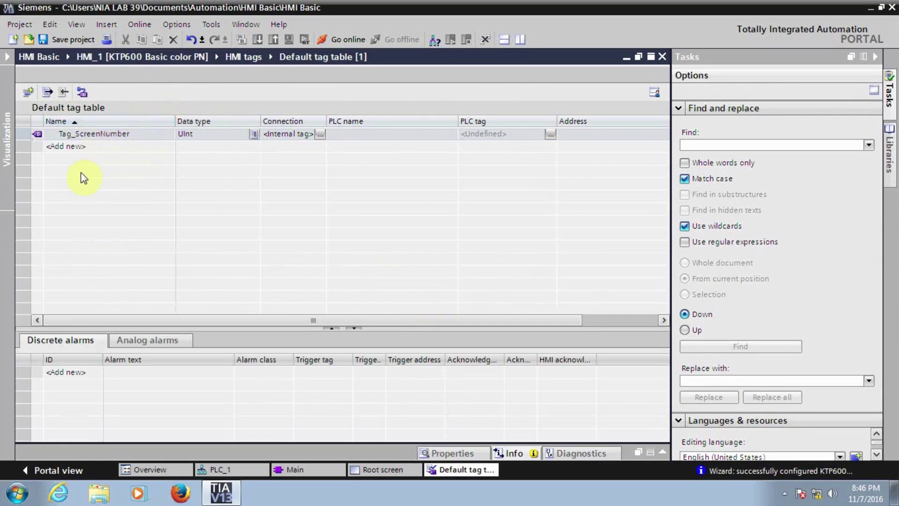
Rename the existing HMI tag to "HMI Start" and set its data type to Bool
{"action": "left_click", "coordinate": [86, 135]}
{"action": "left_click", "coordinate": [86, 134]}
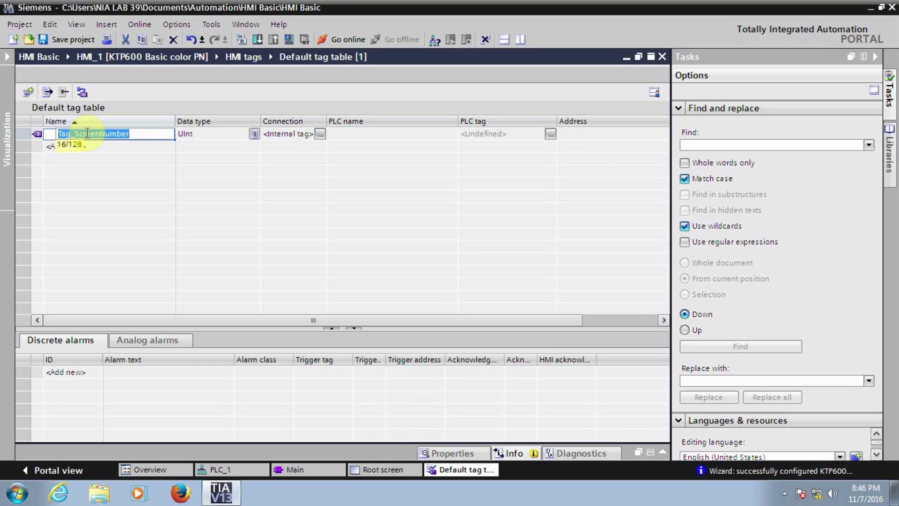
{"action": "type", "text": "HMI"}
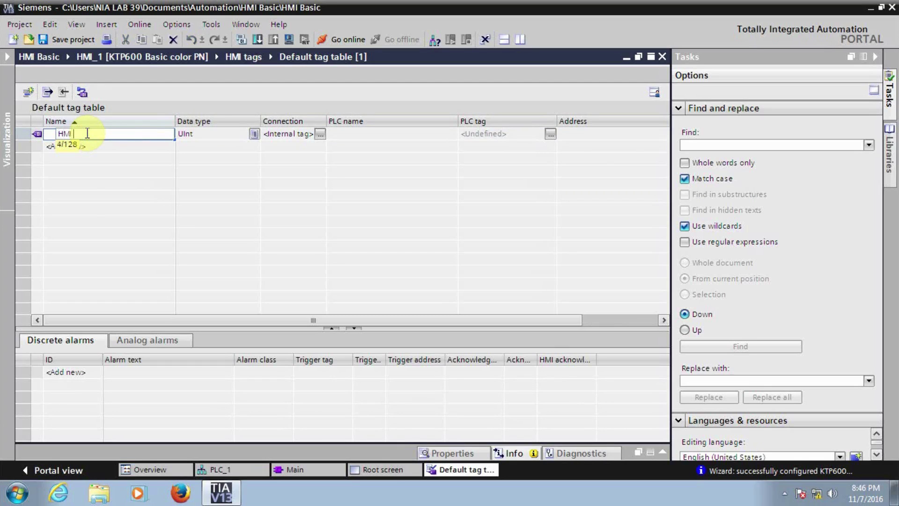
{"action": "type", "text": " Start"}
{"action": "left_click", "coordinate": [194, 135]}
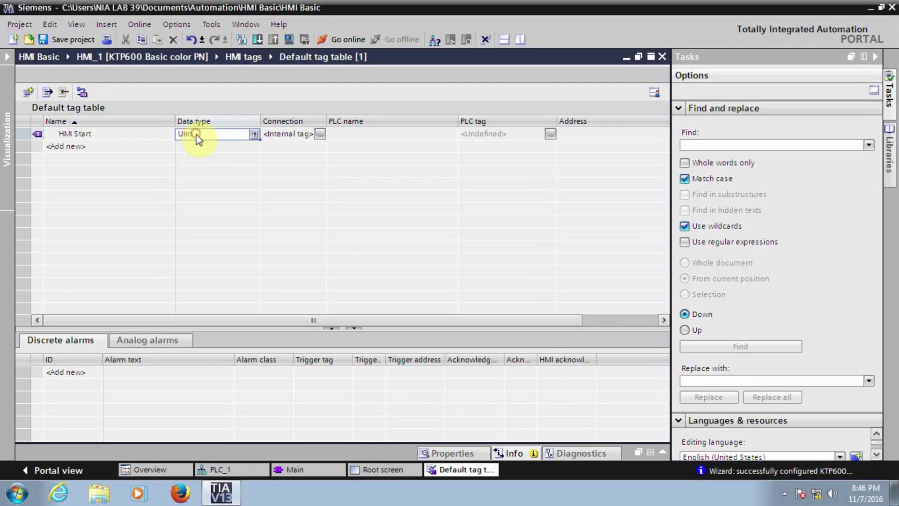
{"action": "left_click", "coordinate": [255, 134]}
{"action": "left_click_drag", "start_coordinate": [280, 196], "coordinate": [281, 170]}
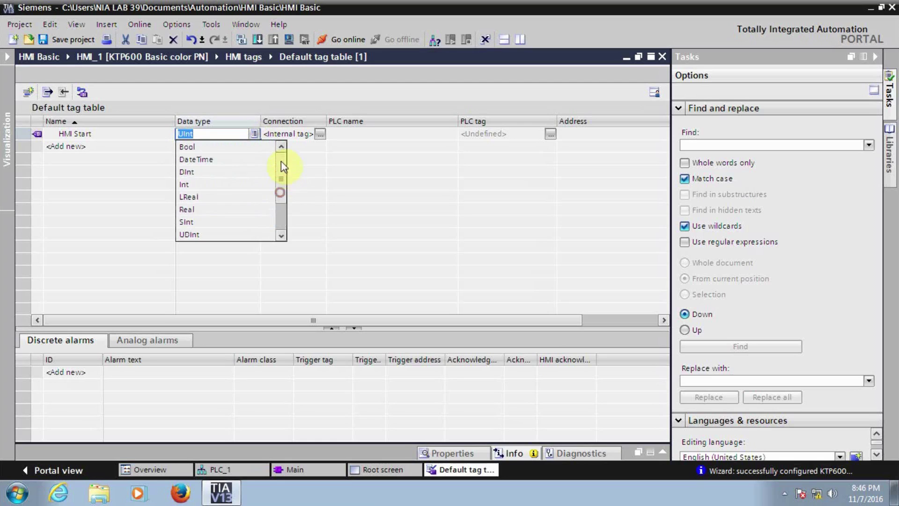
{"action": "left_click", "coordinate": [255, 149]}
Assign the HMI Start tag to the connection HMI_Connection_1 instead of leaving it internal
{"action": "left_click", "coordinate": [321, 134]}
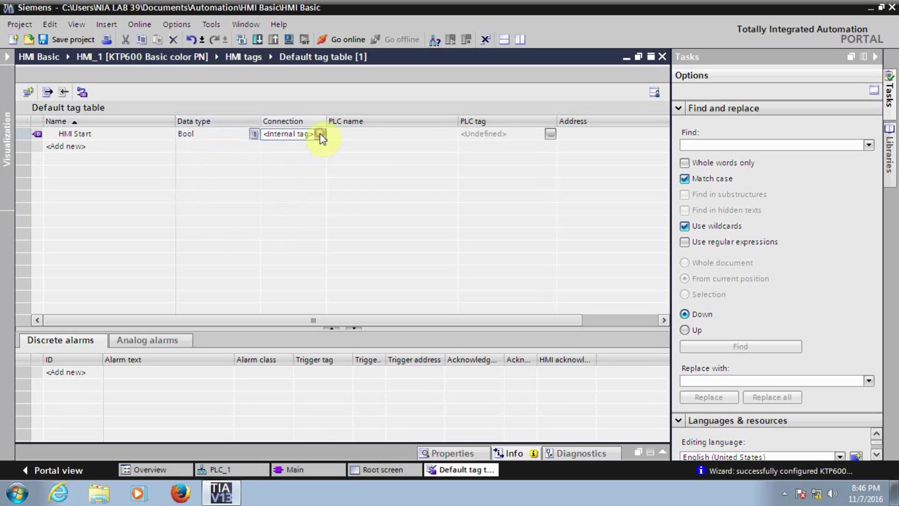
{"action": "left_click", "coordinate": [320, 134]}
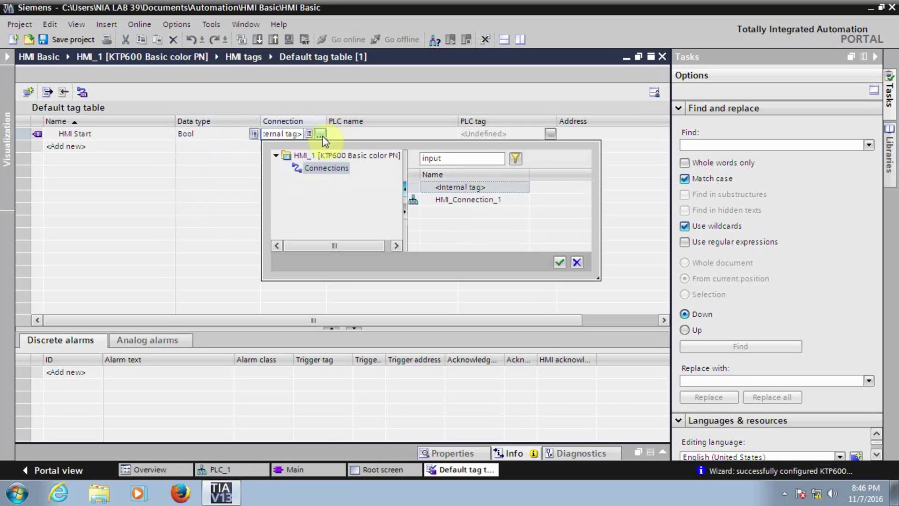
{"action": "left_click", "coordinate": [450, 199]}
{"action": "left_click", "coordinate": [560, 262]}
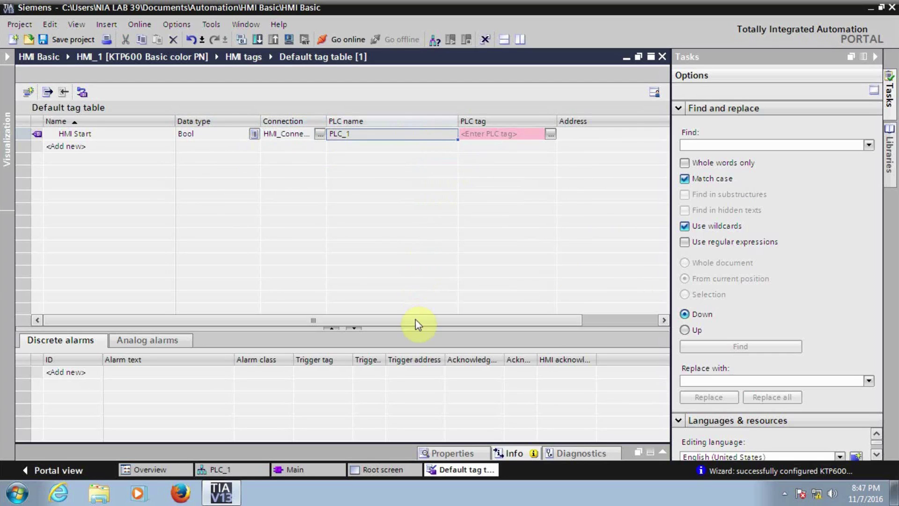
Browse the PLC default tag table for HMI Start and compare its addresses with the contacts and coil in Network 1 of Main
{"action": "left_click_drag", "start_coordinate": [414, 321], "coordinate": [461, 321]}
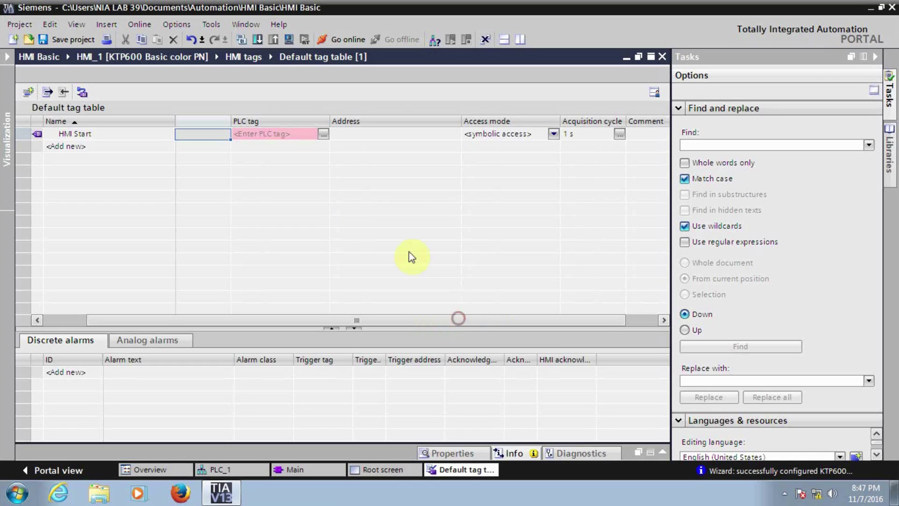
{"action": "left_click", "coordinate": [322, 136]}
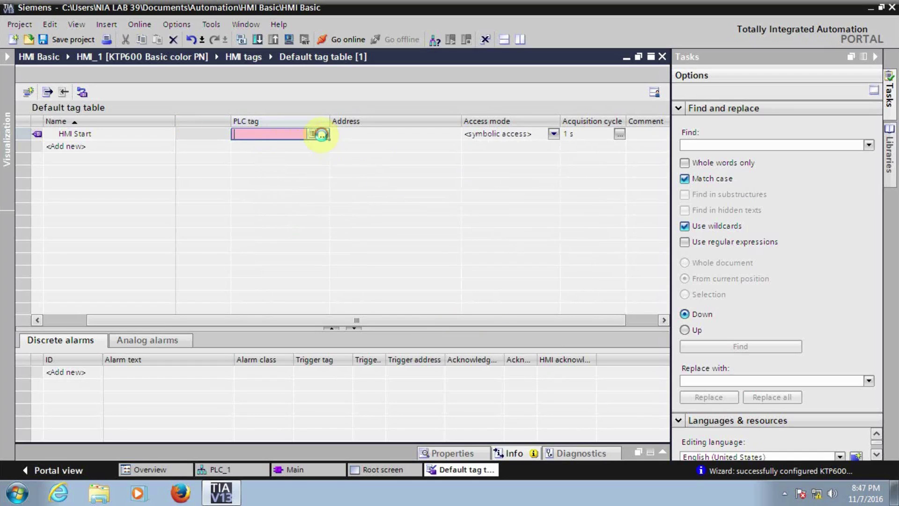
{"action": "left_click", "coordinate": [321, 135]}
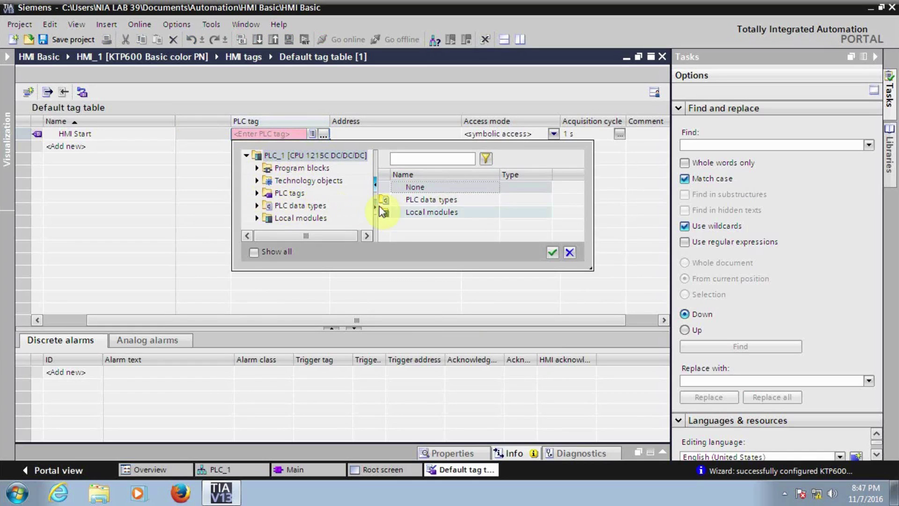
{"action": "left_click", "coordinate": [256, 193]}
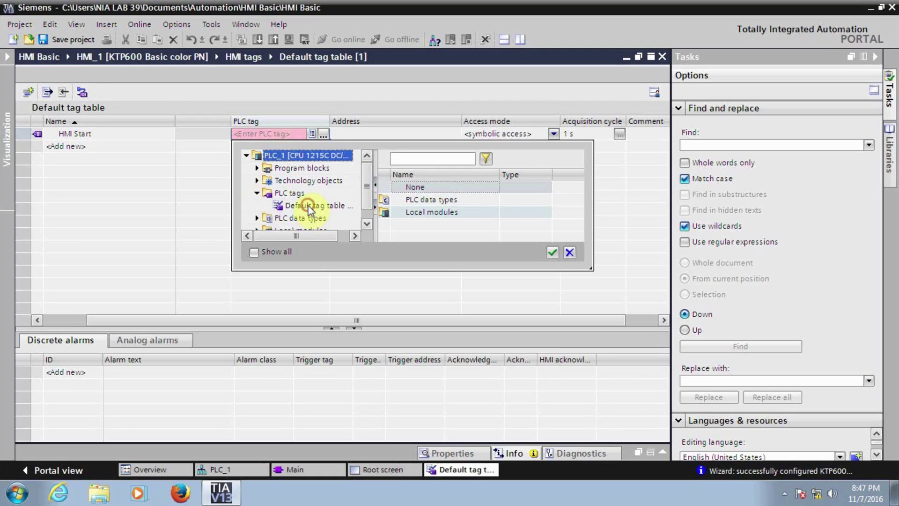
{"action": "left_click", "coordinate": [308, 205]}
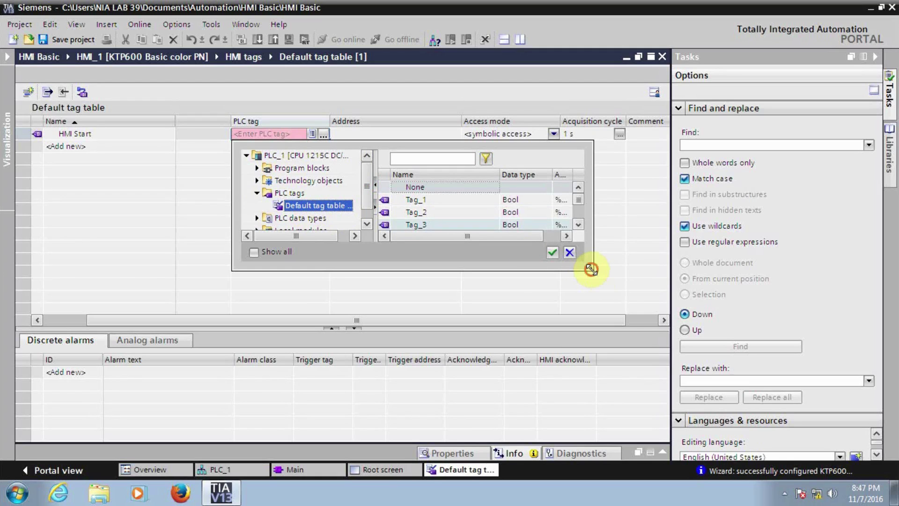
{"action": "left_click_drag", "start_coordinate": [590, 269], "coordinate": [627, 327]}
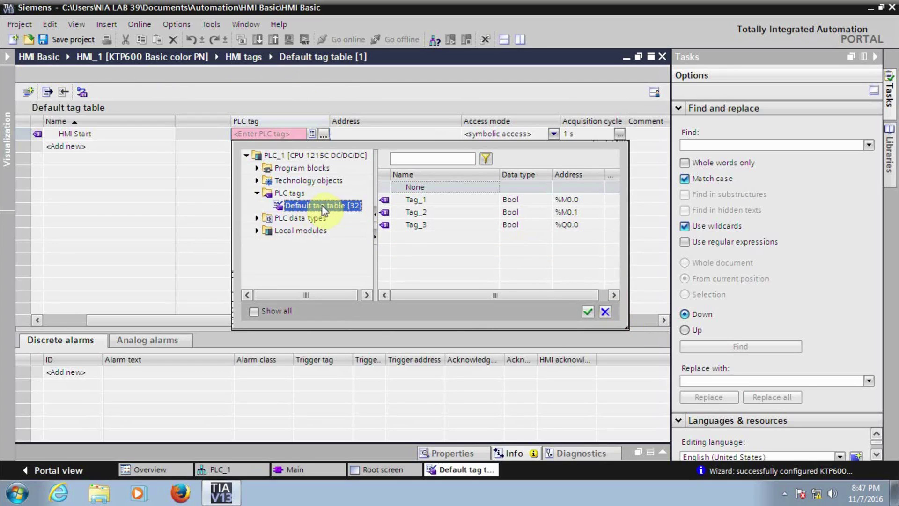
{"action": "left_click", "coordinate": [332, 471]}
{"action": "left_click", "coordinate": [305, 468]}
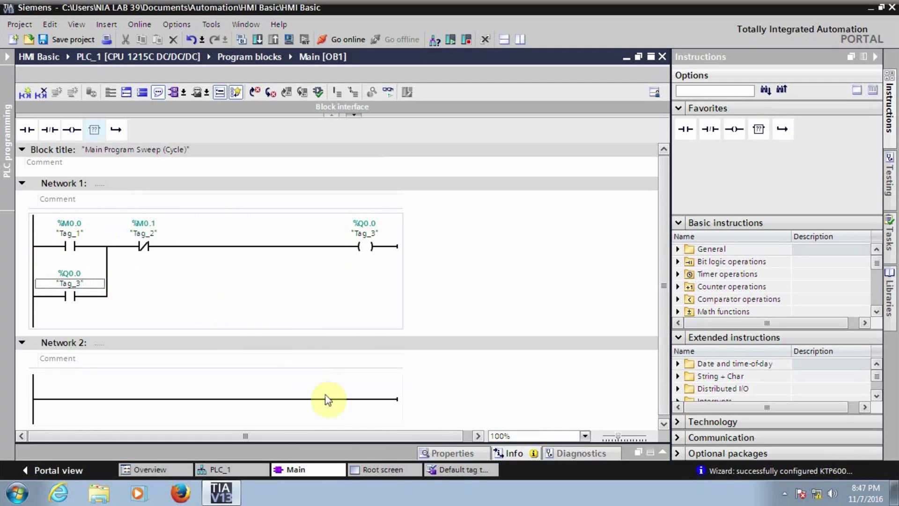
{"action": "left_click", "coordinate": [443, 470]}
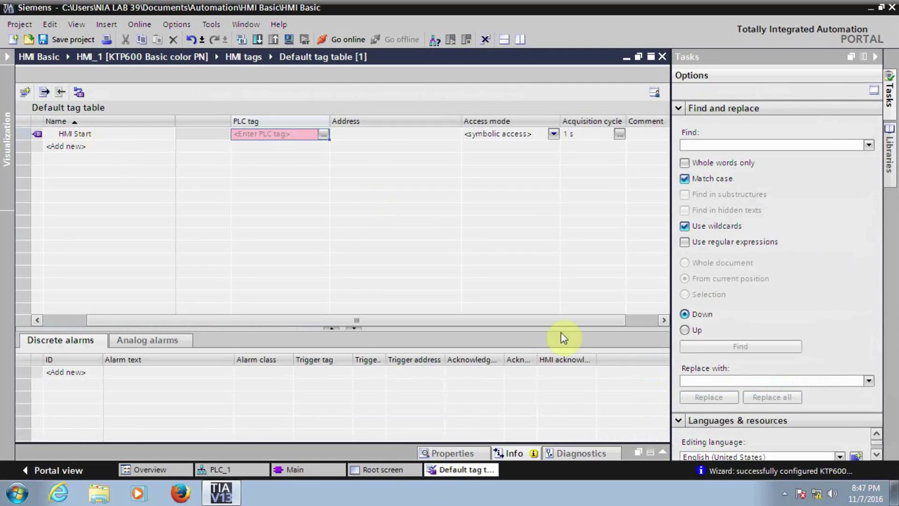
{"action": "left_click", "coordinate": [458, 470]}
{"action": "left_click", "coordinate": [457, 471]}
Link HMI Start to the PLC tag Tag_1 at %M0.0 from PLC_1's default tag table
{"action": "left_click", "coordinate": [324, 135]}
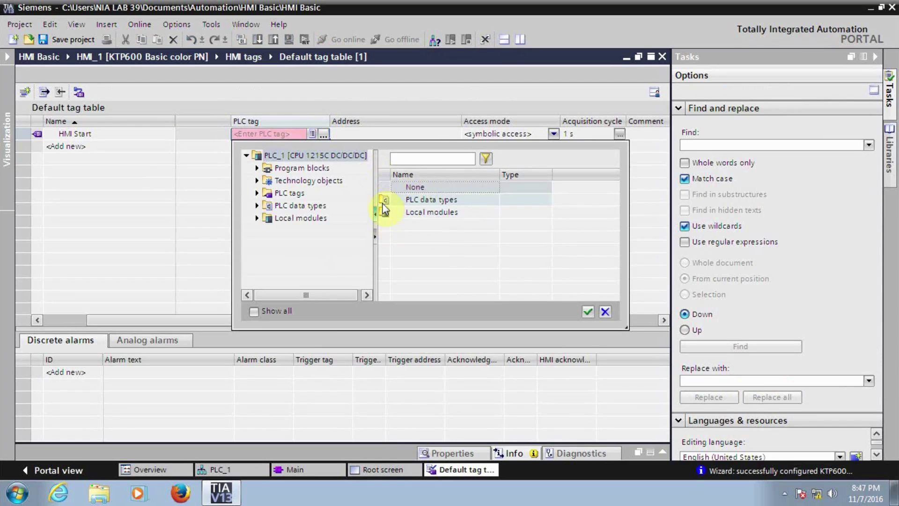
{"action": "left_click", "coordinate": [256, 193]}
{"action": "left_click", "coordinate": [298, 206]}
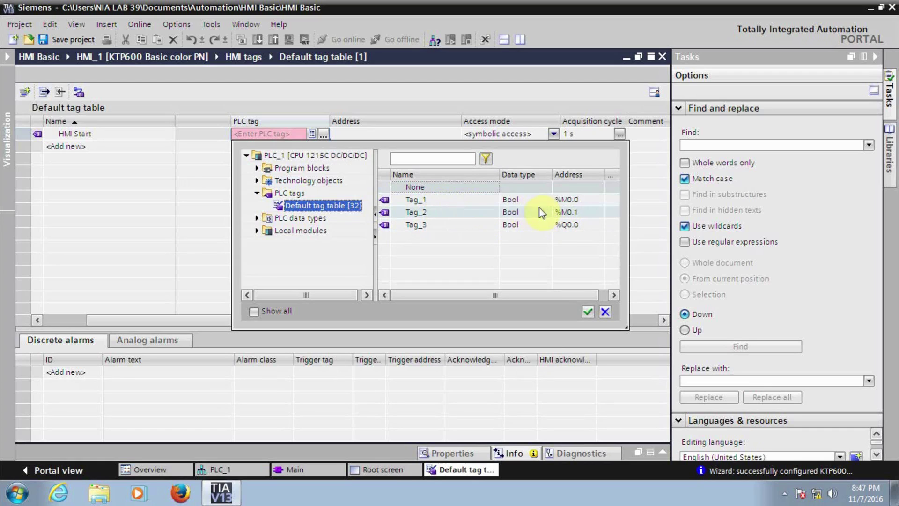
{"action": "left_click", "coordinate": [555, 200]}
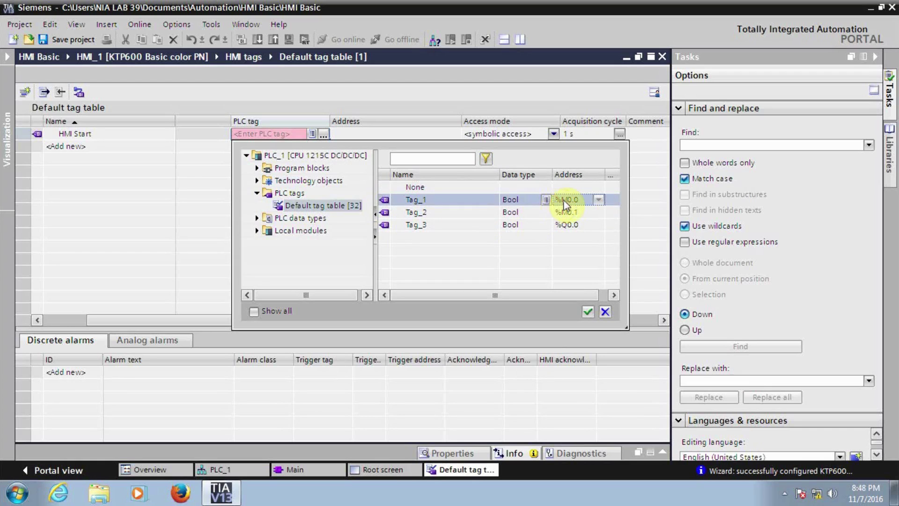
{"action": "left_click", "coordinate": [589, 311]}
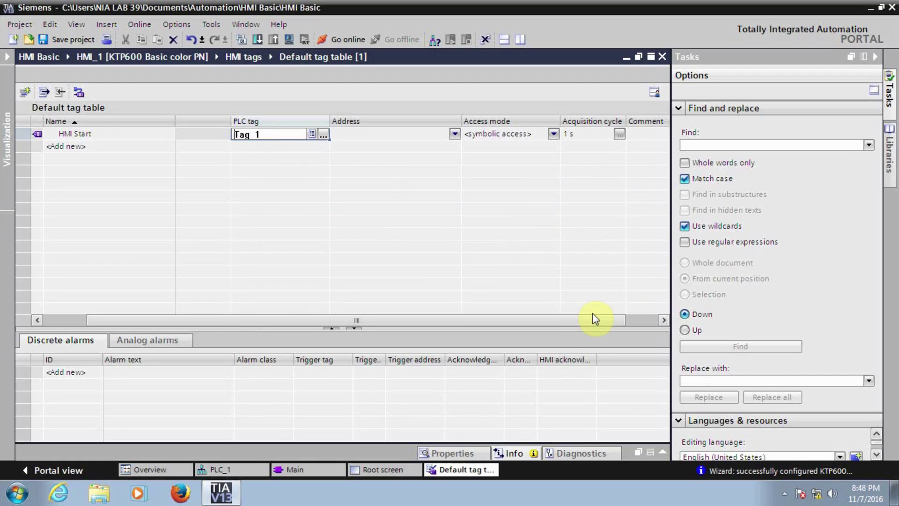
Set HMI Start to absolute access with an acquisition cycle of 100 ms
{"action": "left_click", "coordinate": [481, 140]}
{"action": "left_click", "coordinate": [551, 135]}
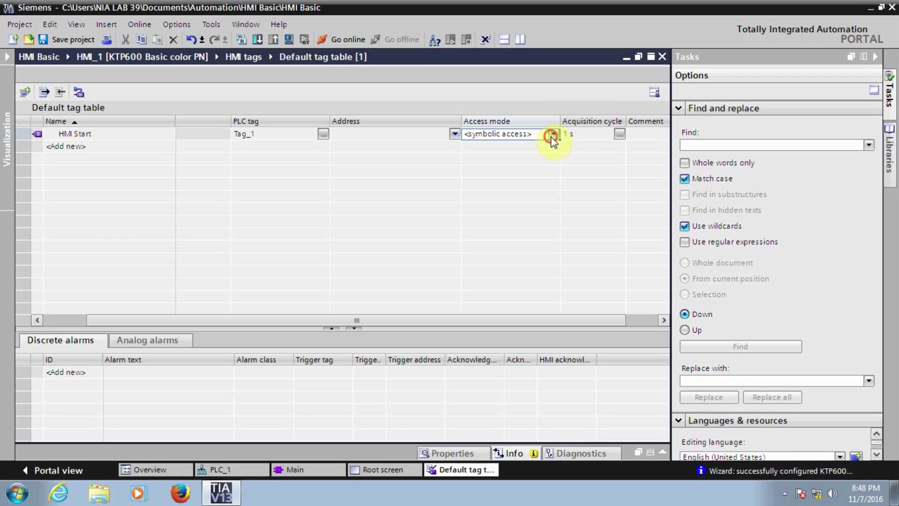
{"action": "left_click", "coordinate": [525, 145]}
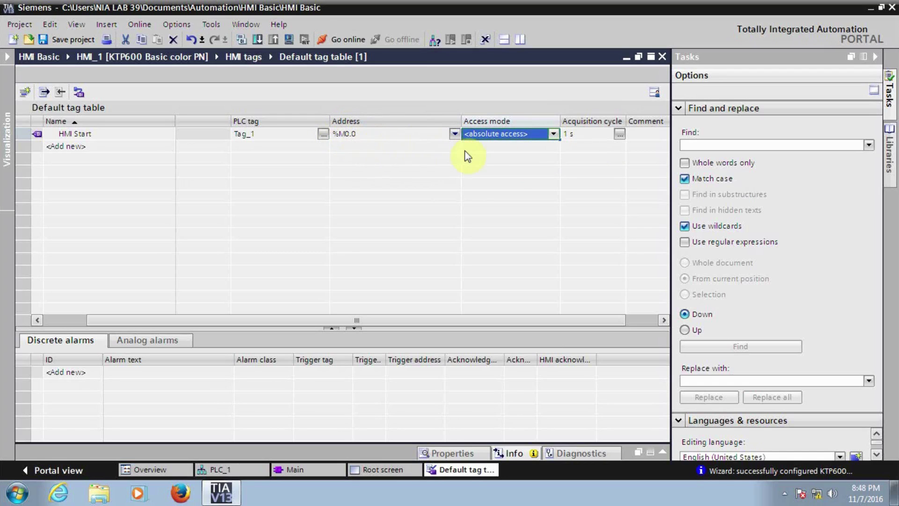
{"action": "left_click", "coordinate": [619, 134]}
{"action": "left_click", "coordinate": [619, 135]}
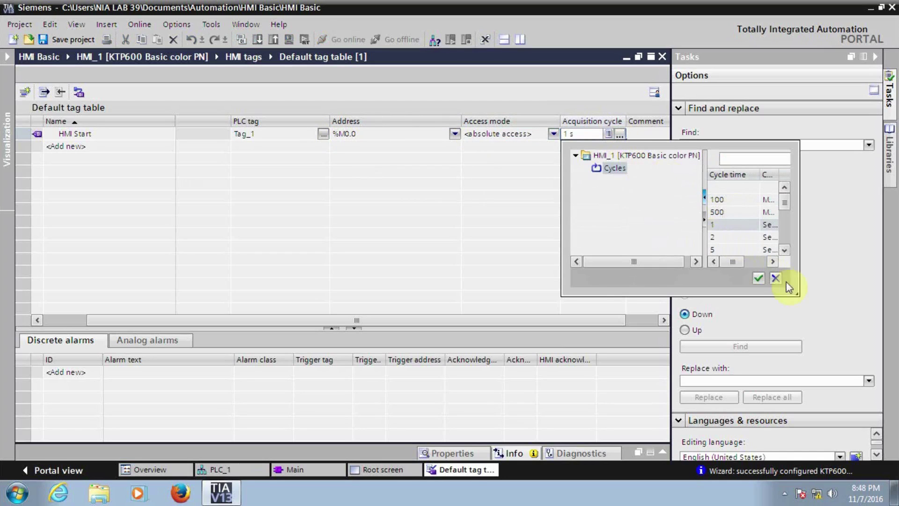
{"action": "left_click_drag", "start_coordinate": [796, 294], "coordinate": [859, 309]}
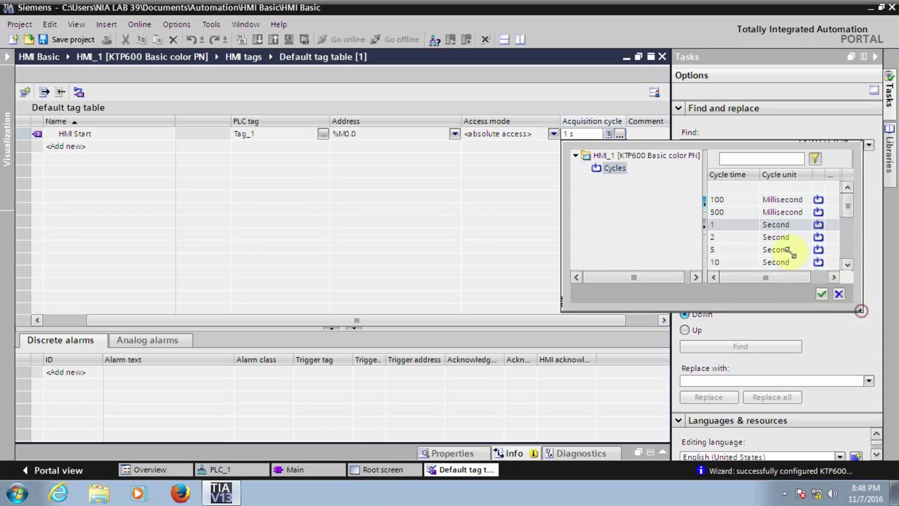
{"action": "left_click", "coordinate": [732, 200]}
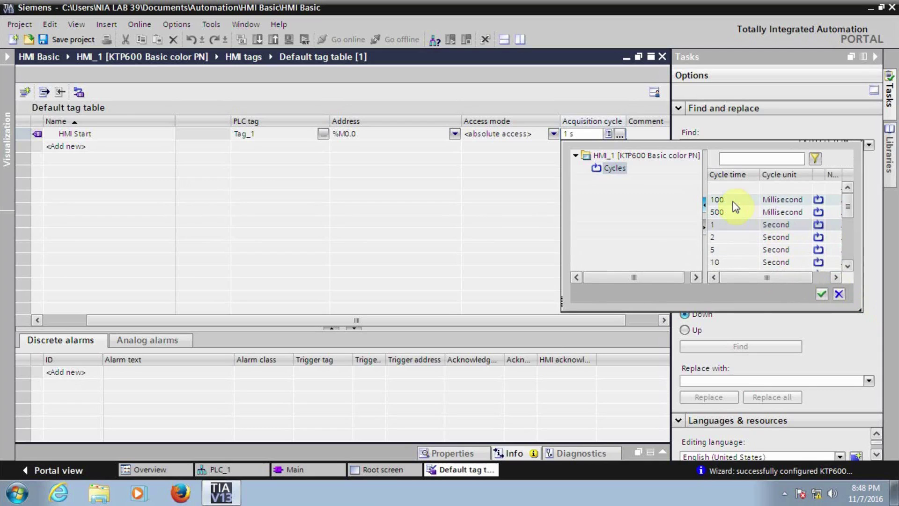
{"action": "left_click", "coordinate": [822, 295]}
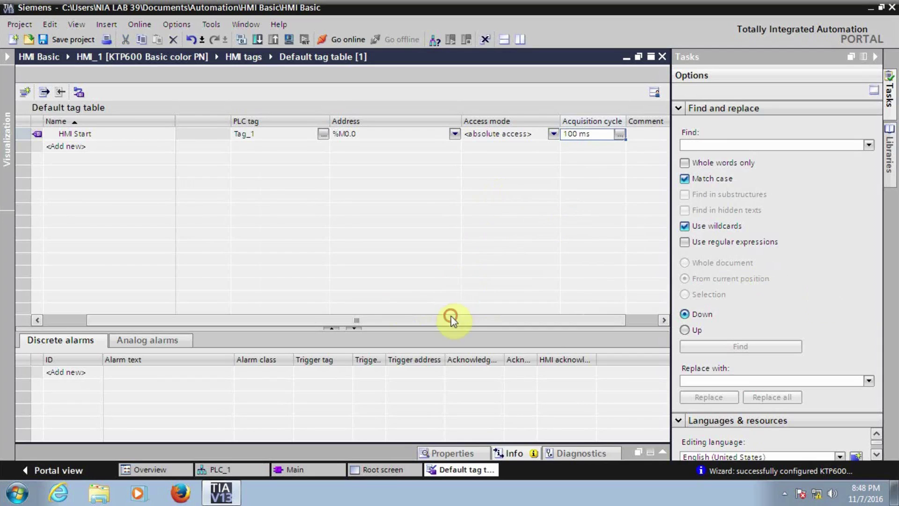
Add a second HMI tag below HMI Start and name it "HMI Stop"
{"action": "left_click_drag", "start_coordinate": [451, 320], "coordinate": [408, 320]}
{"action": "left_click", "coordinate": [113, 152]}
{"action": "left_click", "coordinate": [111, 148]}
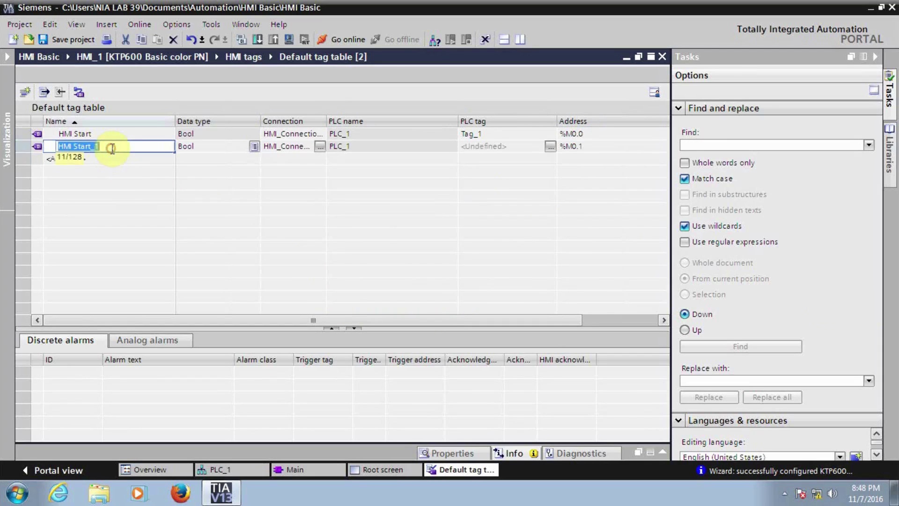
{"action": "double_click", "coordinate": [80, 145]}
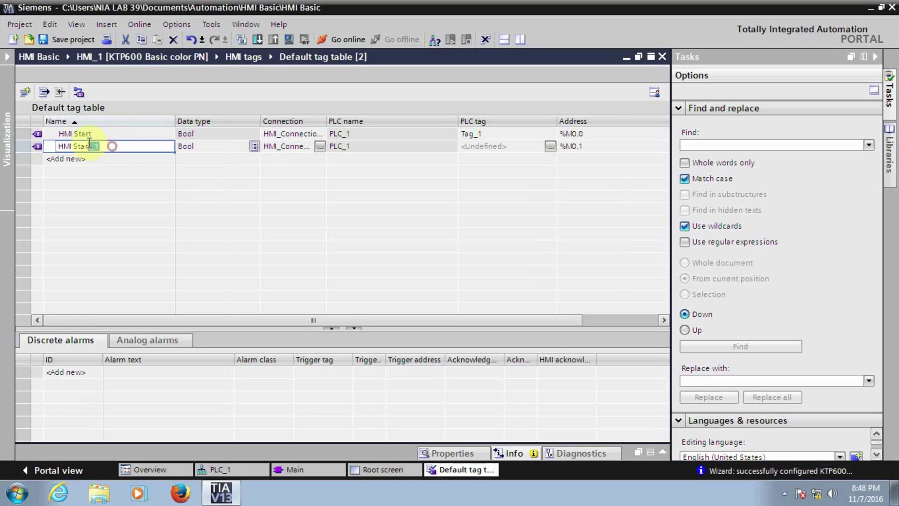
{"action": "type", "text": "St"}
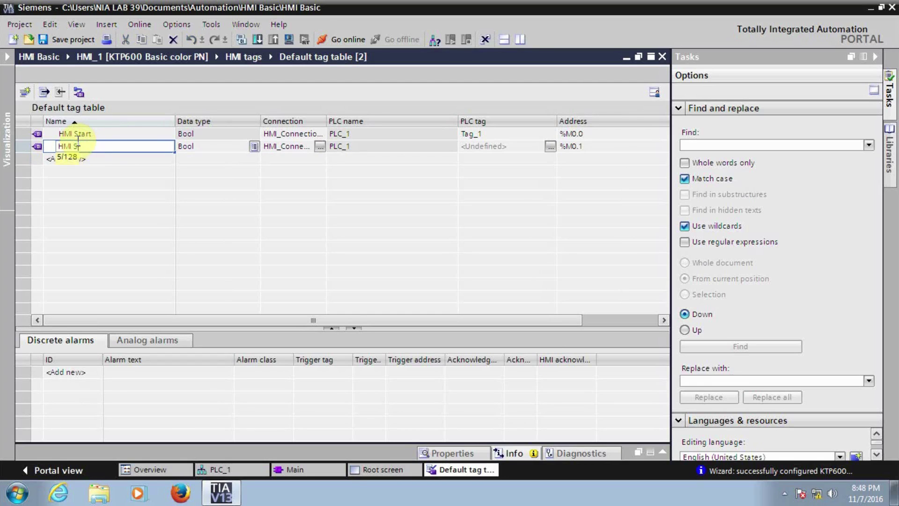
{"action": "type", "text": "op"}
{"action": "key", "text": "Return"}
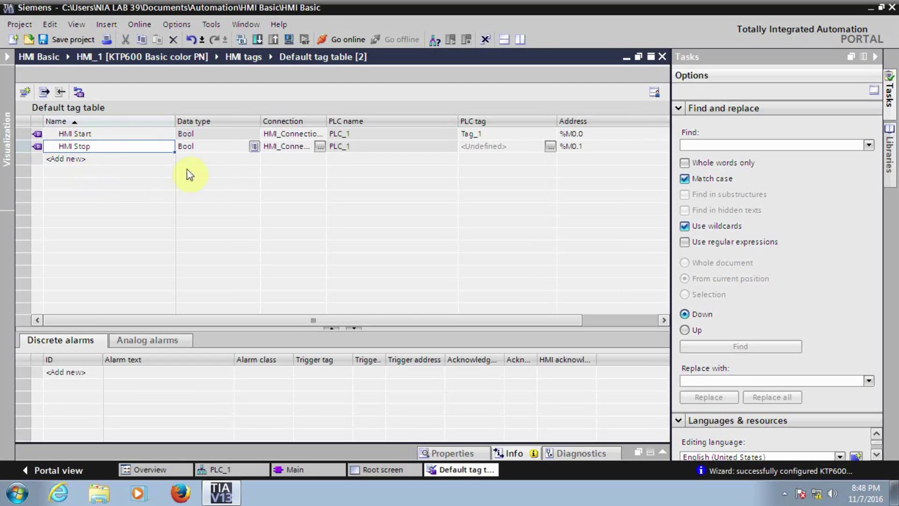
Link HMI Stop to the PLC tag Tag_2 at %M0.1
{"action": "left_click", "coordinate": [229, 148]}
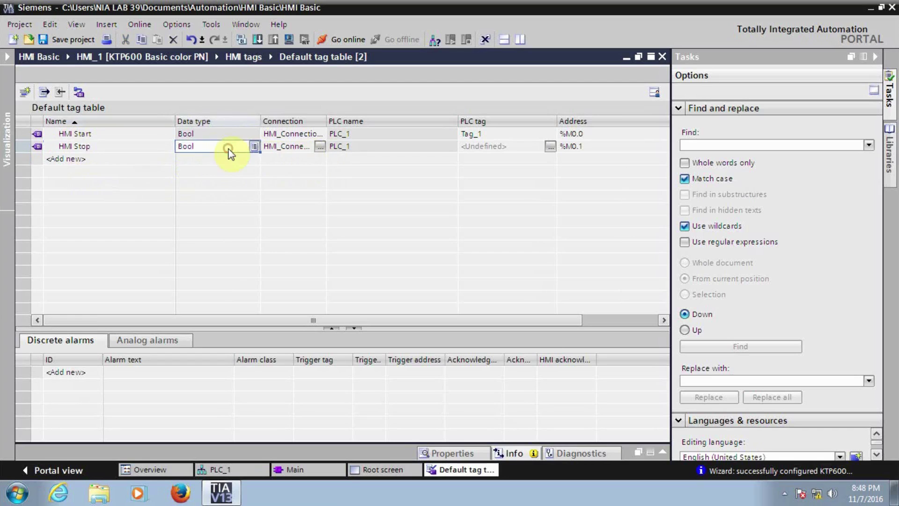
{"action": "left_click", "coordinate": [309, 148]}
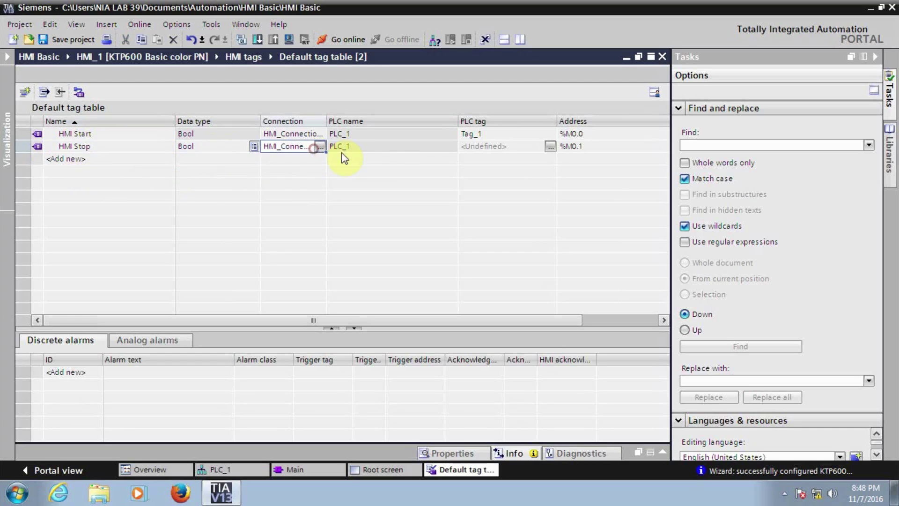
{"action": "left_click", "coordinate": [550, 146]}
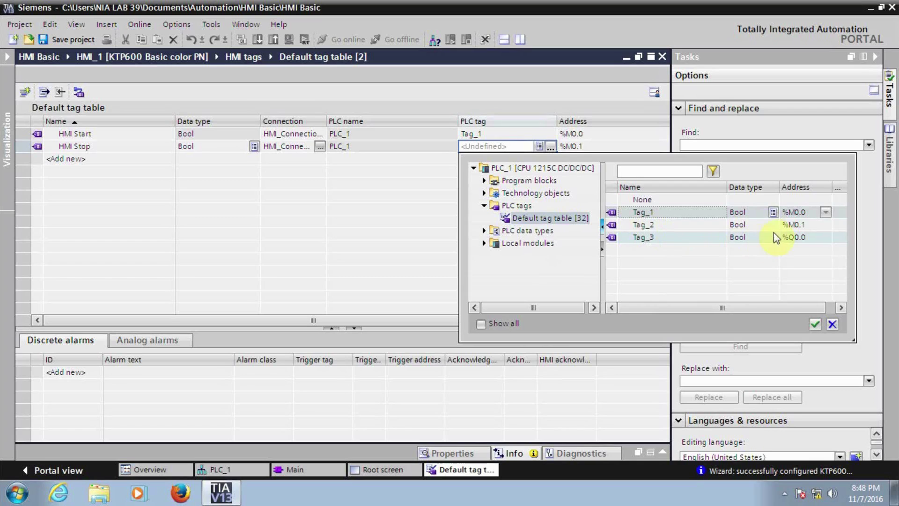
{"action": "left_click", "coordinate": [797, 226]}
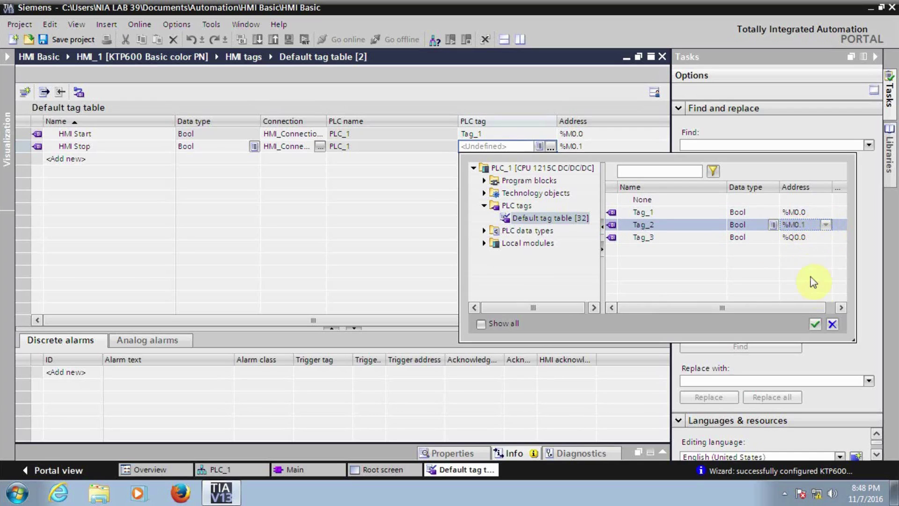
{"action": "left_click", "coordinate": [815, 325]}
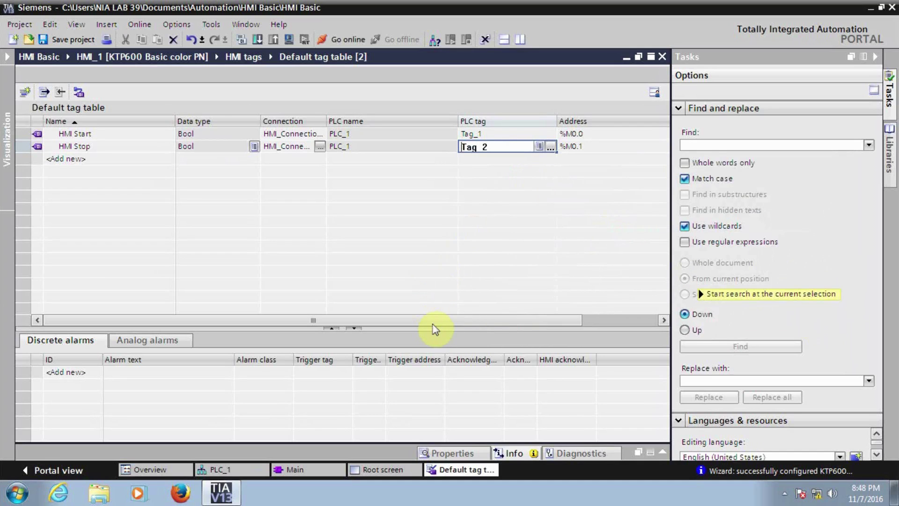
{"action": "left_click_drag", "start_coordinate": [433, 324], "coordinate": [483, 323]}
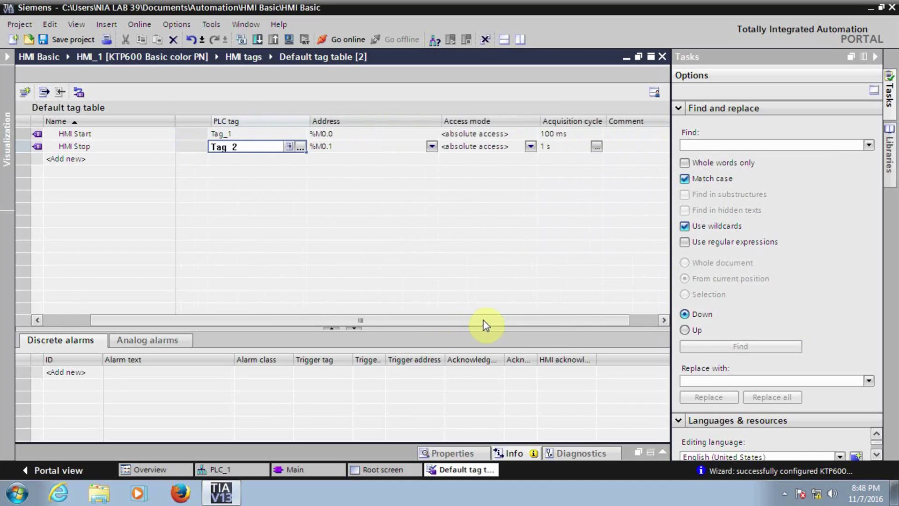
Set the acquisition cycle of the HMI Stop tag to 100 ms
{"action": "left_click", "coordinate": [341, 150]}
{"action": "left_click", "coordinate": [474, 149]}
{"action": "left_click", "coordinate": [557, 149]}
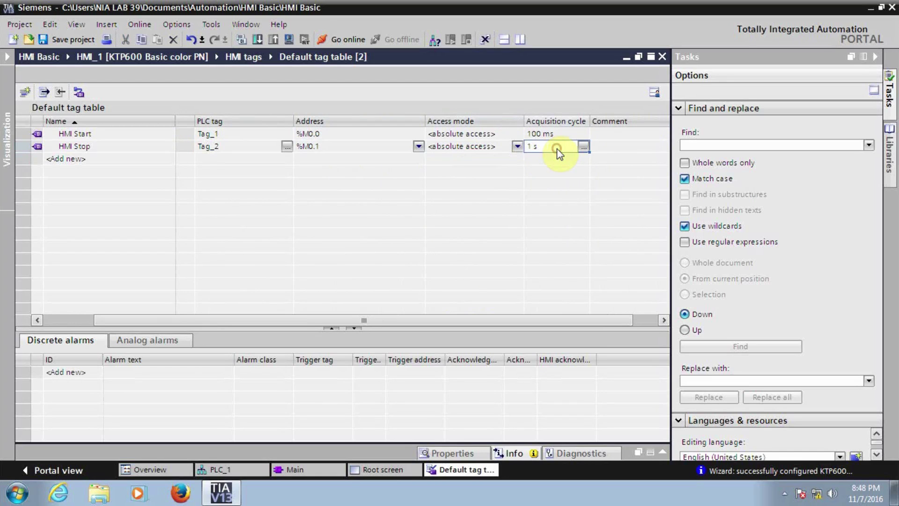
{"action": "left_click", "coordinate": [586, 146]}
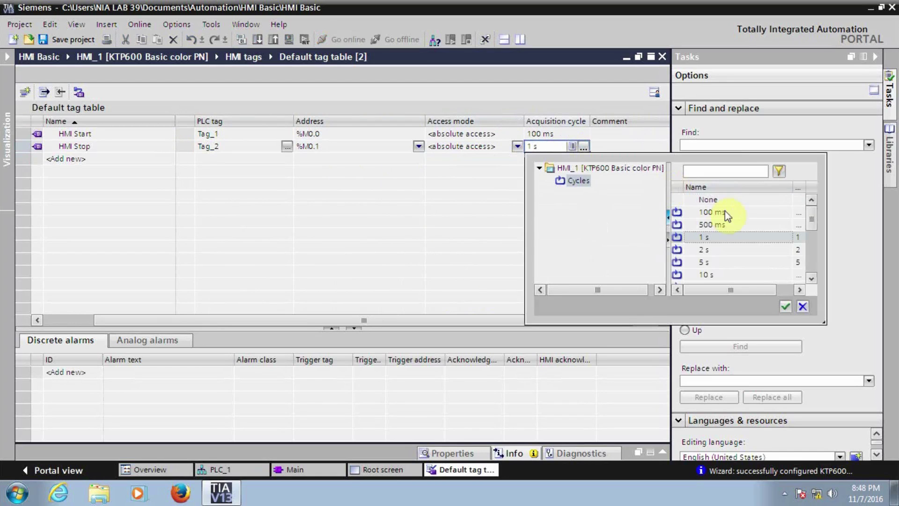
{"action": "left_click", "coordinate": [723, 213]}
{"action": "left_click", "coordinate": [786, 307]}
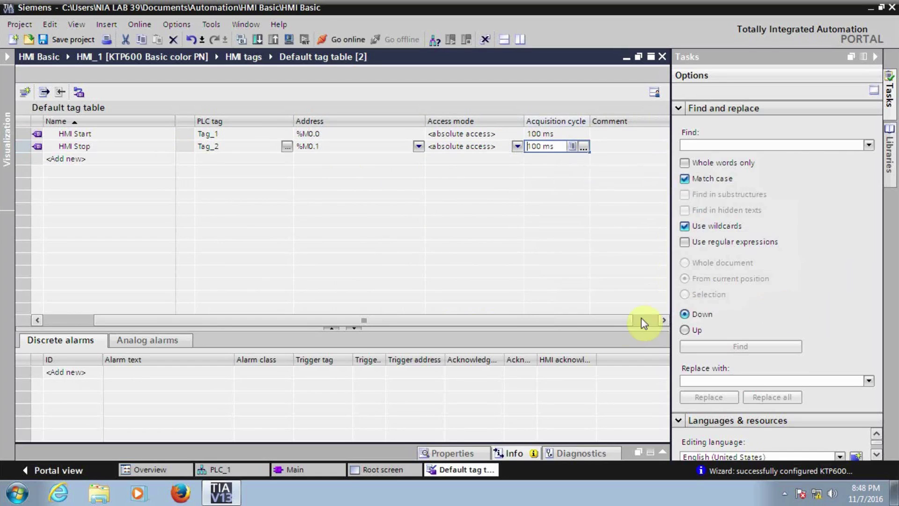
{"action": "left_click_drag", "start_coordinate": [597, 321], "coordinate": [514, 321]}
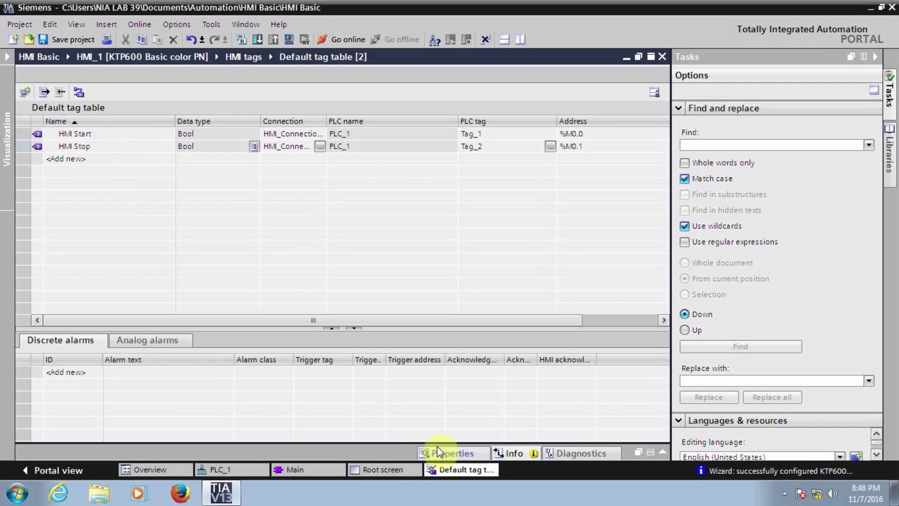
Add a third HMI tag below HMI Stop in the default tag table and name it "HMI Out"
{"action": "left_click", "coordinate": [376, 470]}
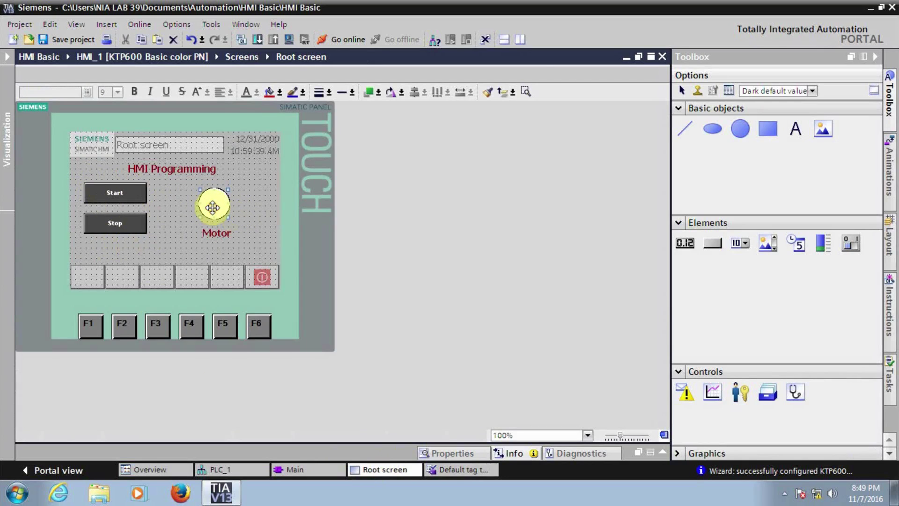
{"action": "left_click", "coordinate": [443, 469]}
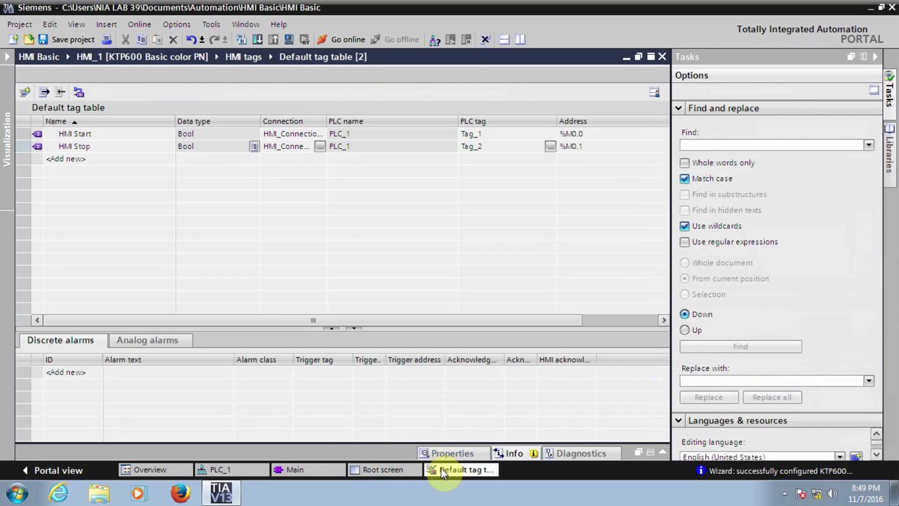
{"action": "double_click", "coordinate": [74, 159]}
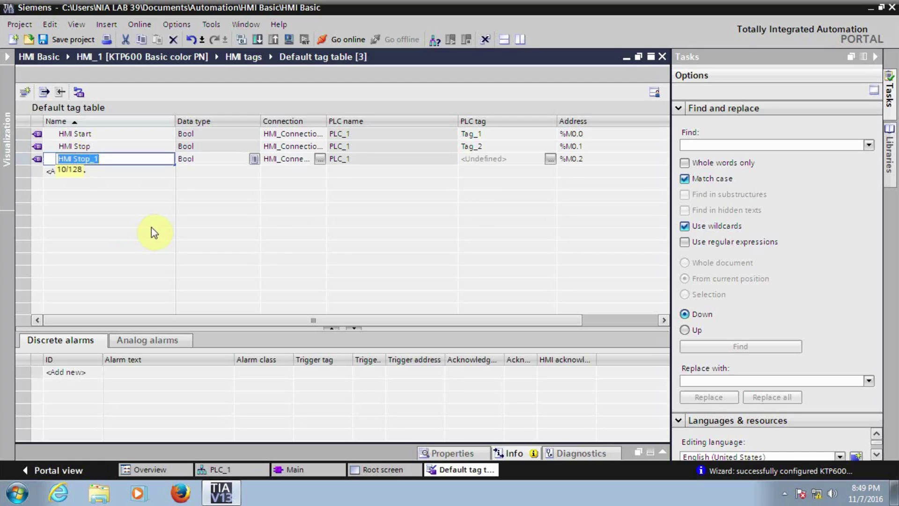
{"action": "type", "text": "HMI Out"}
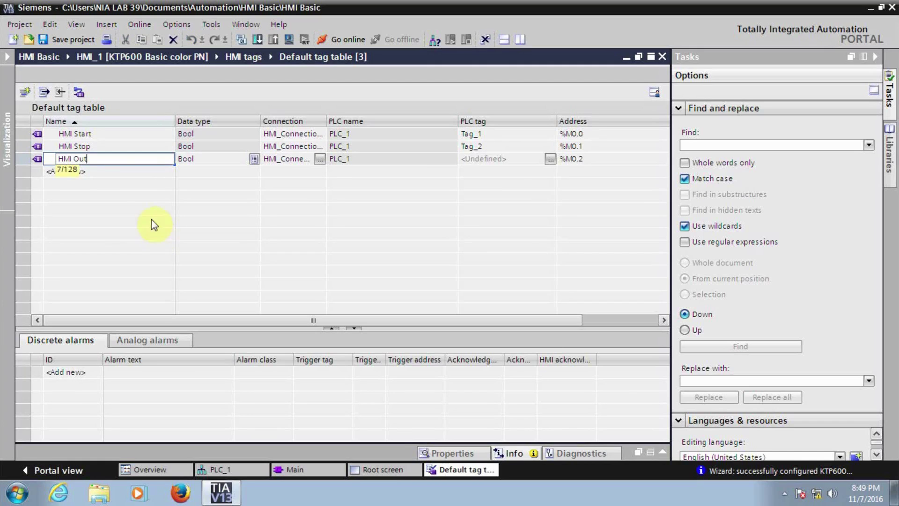
{"action": "key", "text": "Return"}
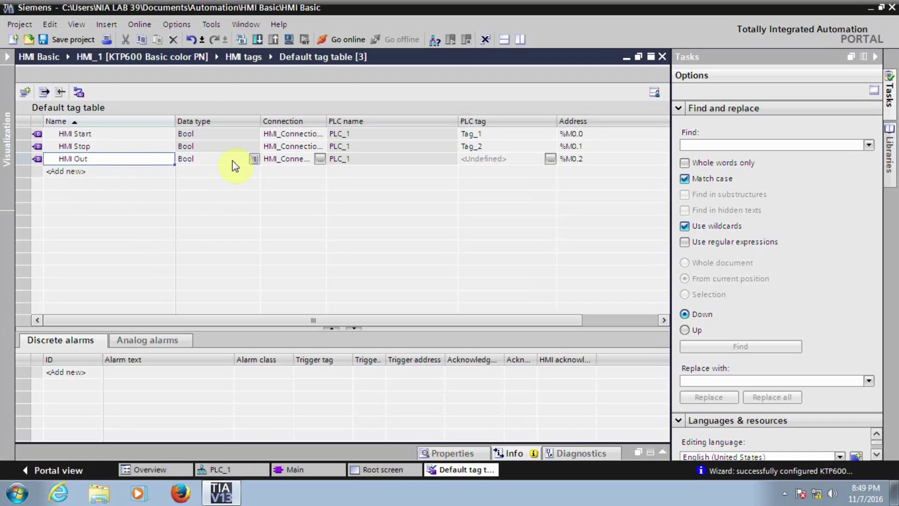
Link HMI Out to the PLC tag Tag_3 at %Q0.0 from PLC_1's default tag table
{"action": "left_click", "coordinate": [372, 163]}
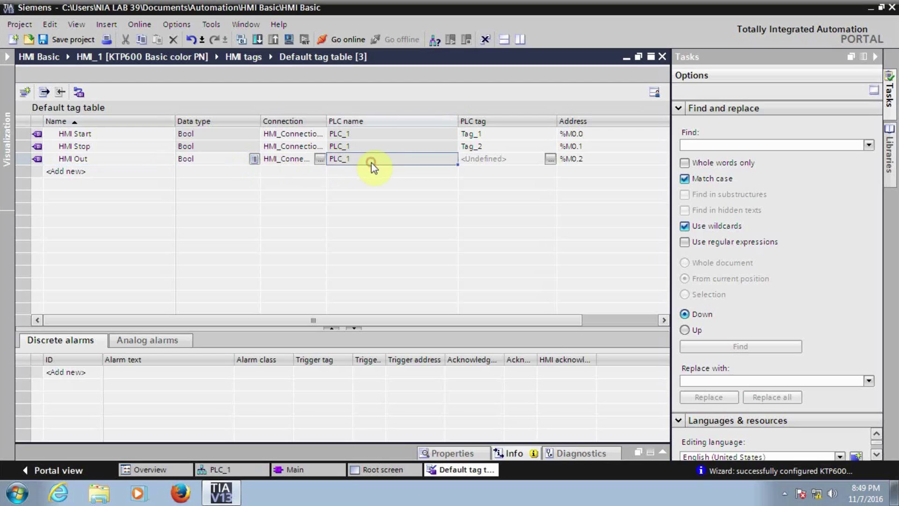
{"action": "left_click", "coordinate": [551, 162]}
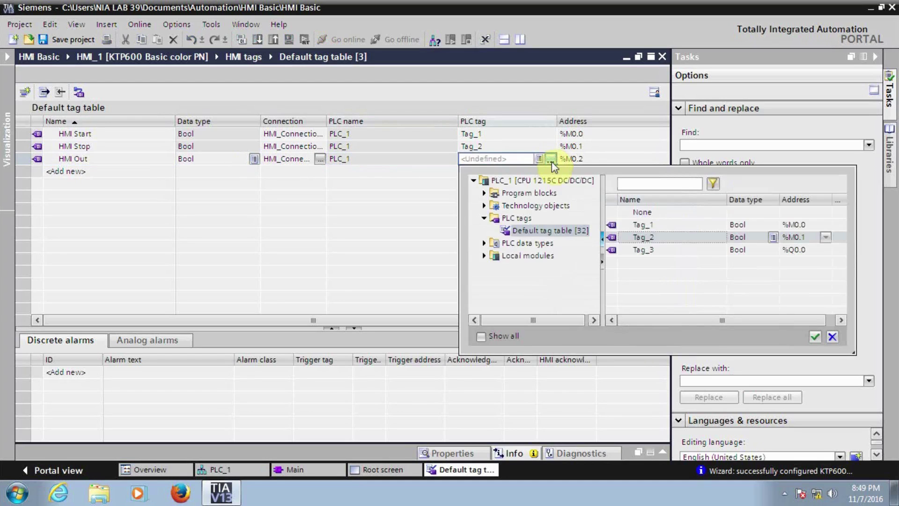
{"action": "left_click", "coordinate": [650, 249]}
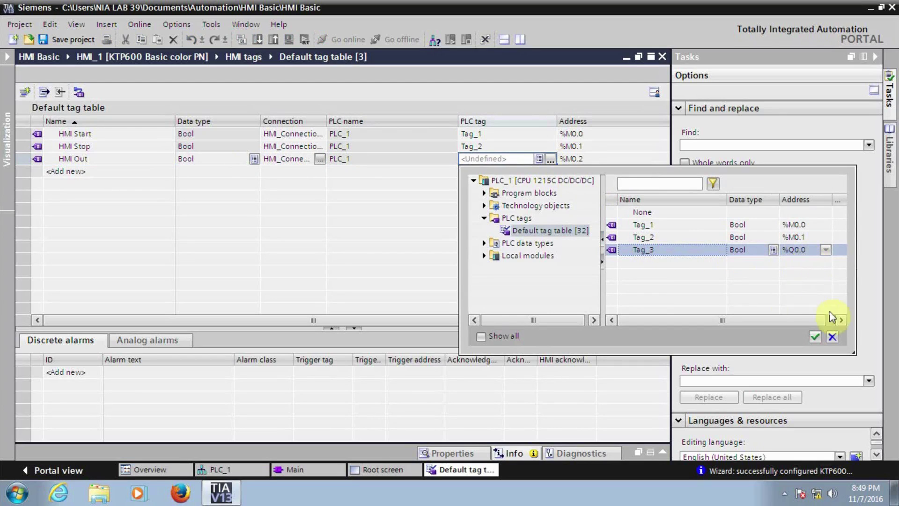
{"action": "left_click", "coordinate": [815, 337]}
Set the acquisition cycle of HMI Out to 100 ms and save the project
{"action": "left_click", "coordinate": [563, 319]}
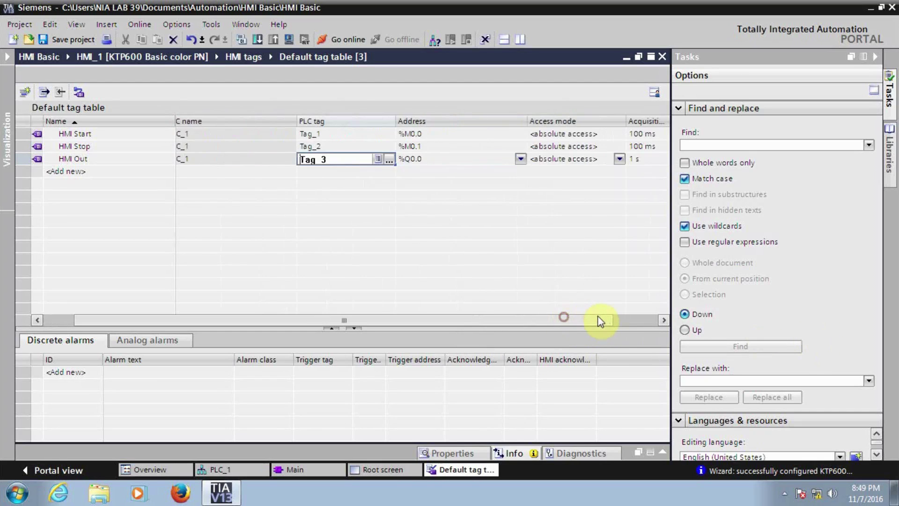
{"action": "left_click", "coordinate": [601, 321]}
{"action": "left_click", "coordinate": [411, 158]}
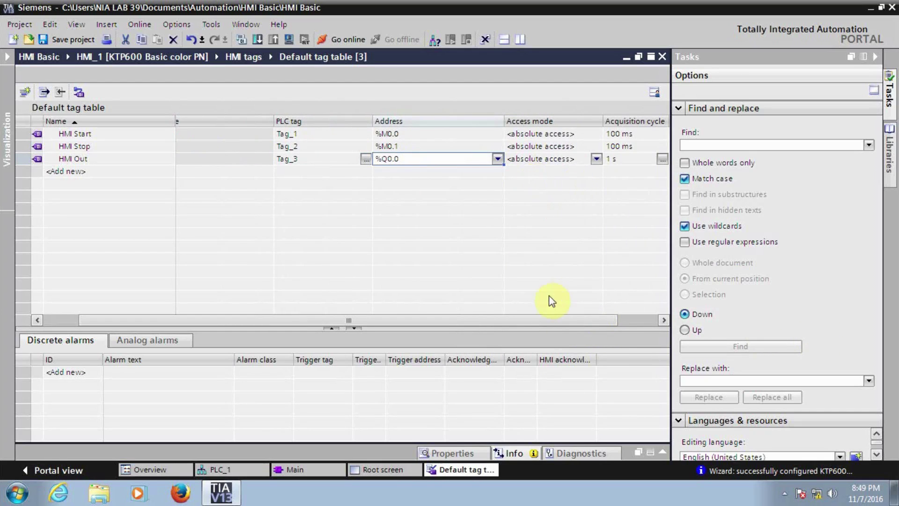
{"action": "left_click_drag", "start_coordinate": [547, 320], "coordinate": [566, 320]}
{"action": "left_click", "coordinate": [558, 159]}
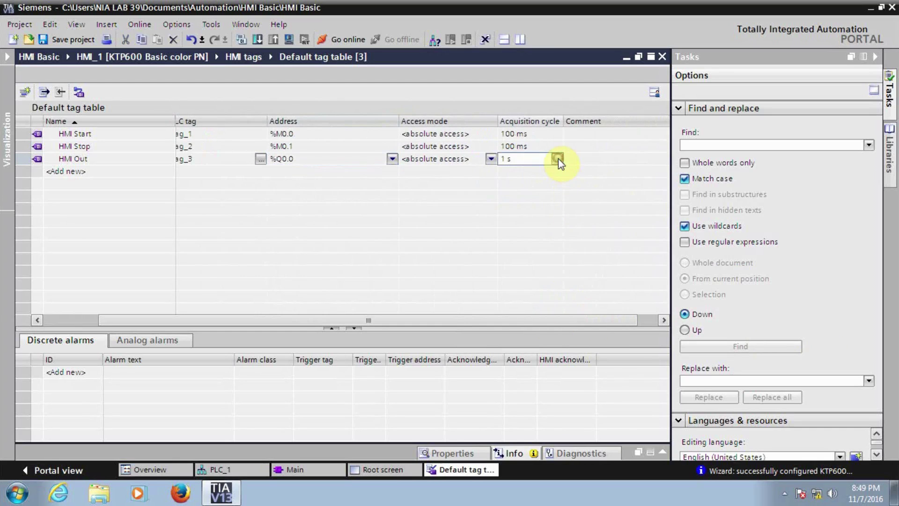
{"action": "left_click", "coordinate": [558, 158]}
{"action": "left_click", "coordinate": [684, 225]}
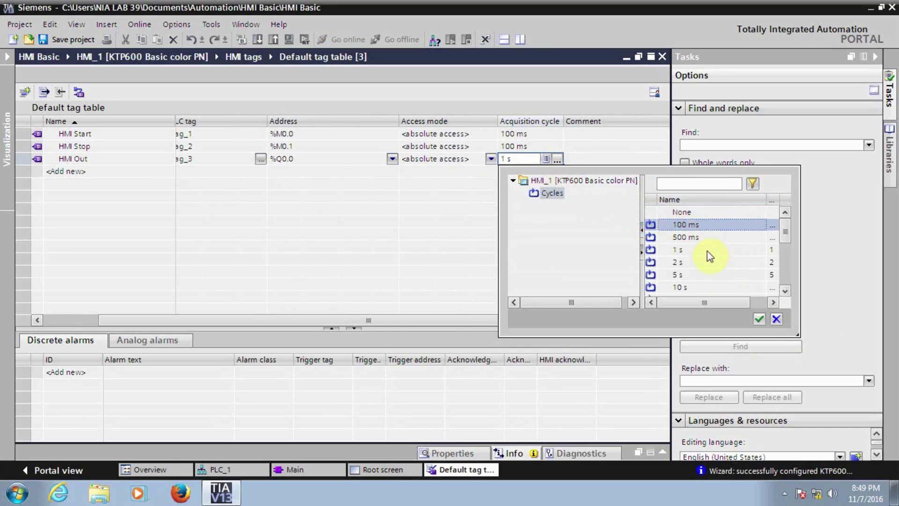
{"action": "left_click", "coordinate": [759, 319]}
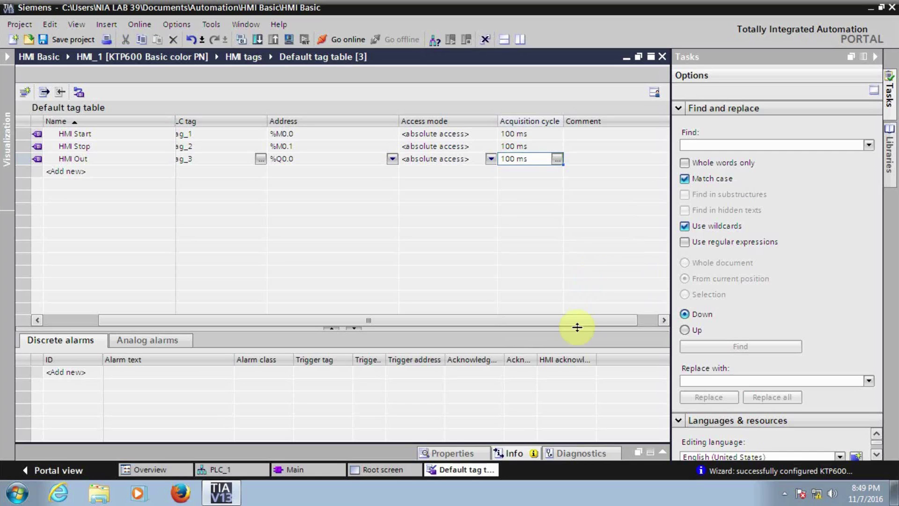
{"action": "left_click_drag", "start_coordinate": [576, 322], "coordinate": [412, 297]}
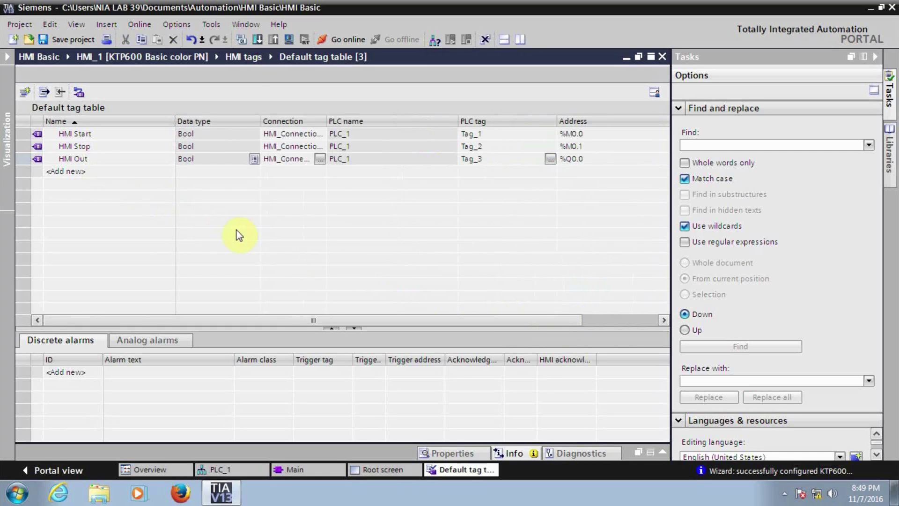
{"action": "left_click", "coordinate": [80, 42]}
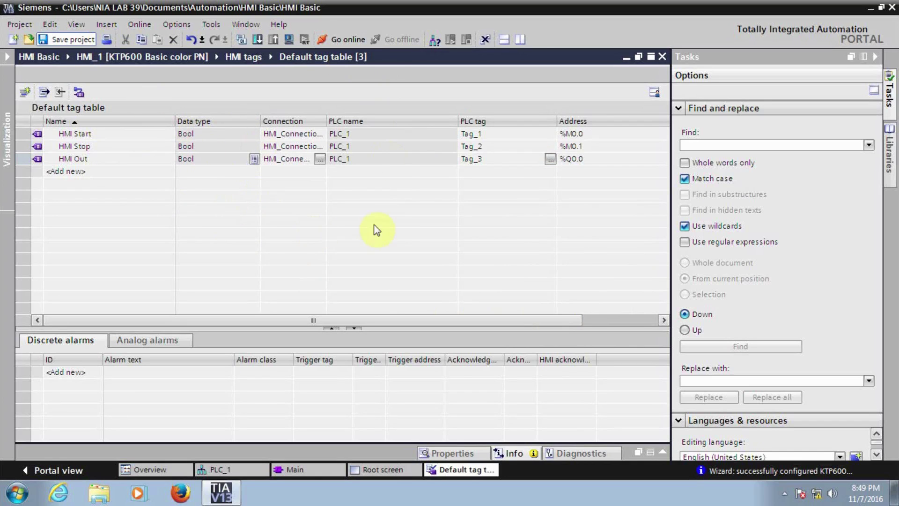
Add a SetBit function to the Press event of the Start button on the root screen
{"action": "left_click", "coordinate": [398, 468]}
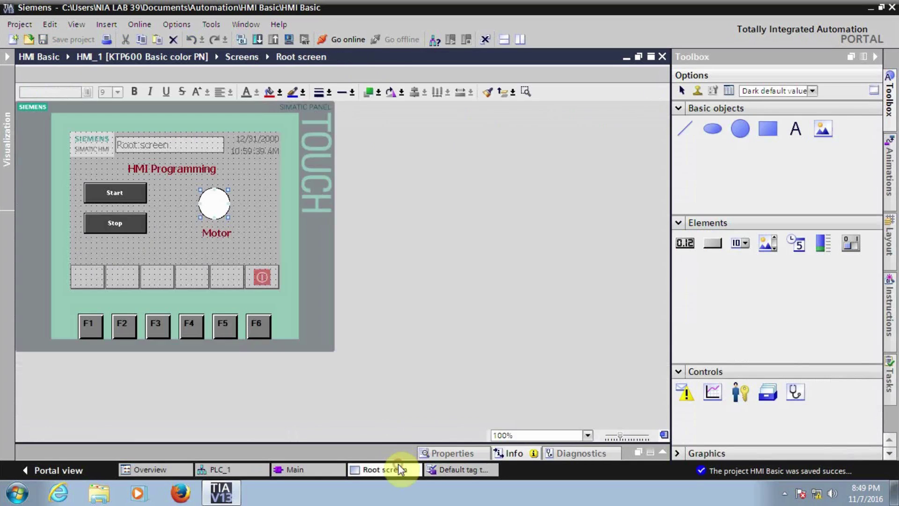
{"action": "left_click", "coordinate": [137, 192]}
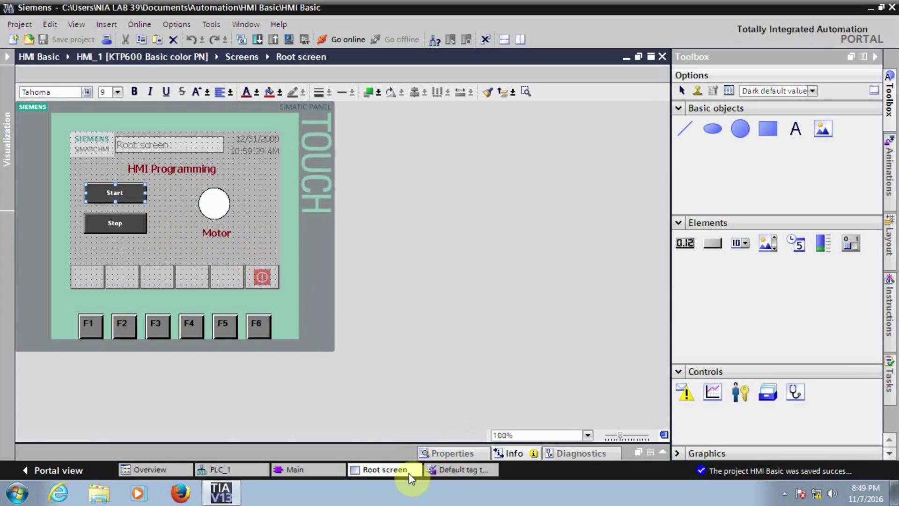
{"action": "right_click", "coordinate": [133, 191]}
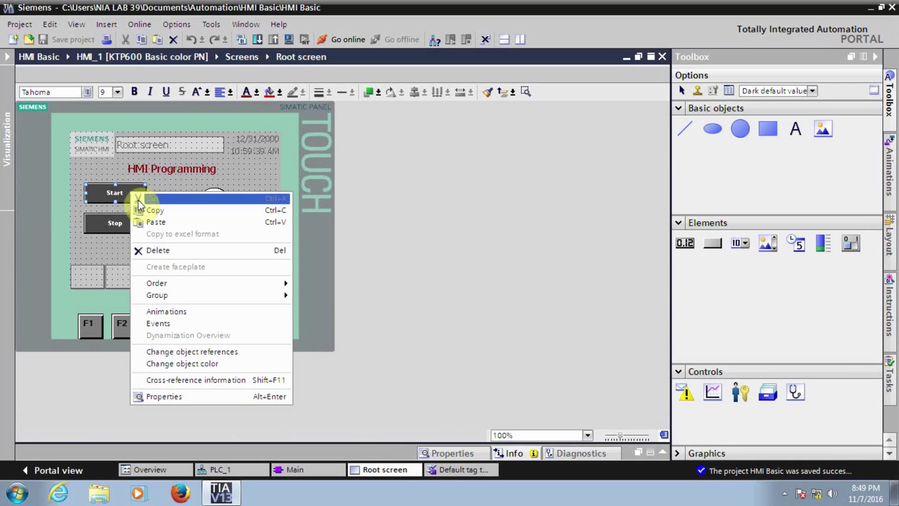
{"action": "left_click", "coordinate": [187, 397]}
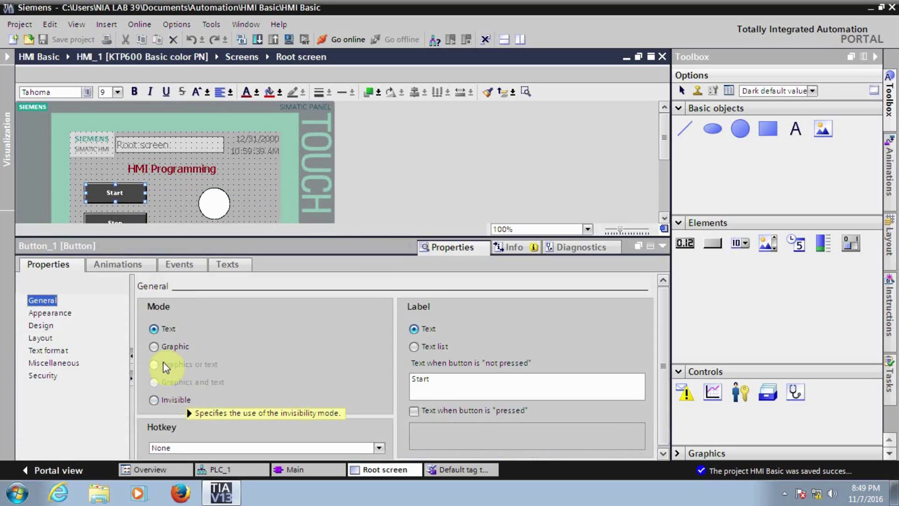
{"action": "left_click", "coordinate": [180, 268]}
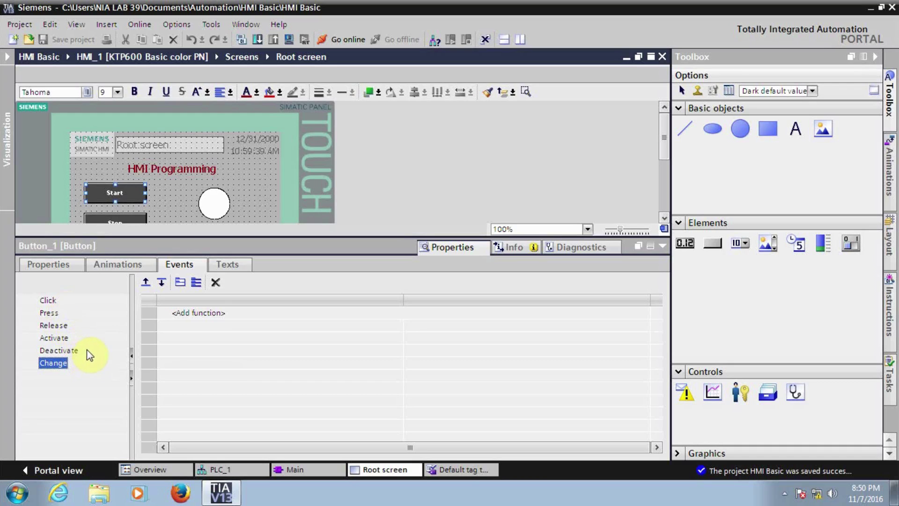
{"action": "left_click", "coordinate": [64, 313]}
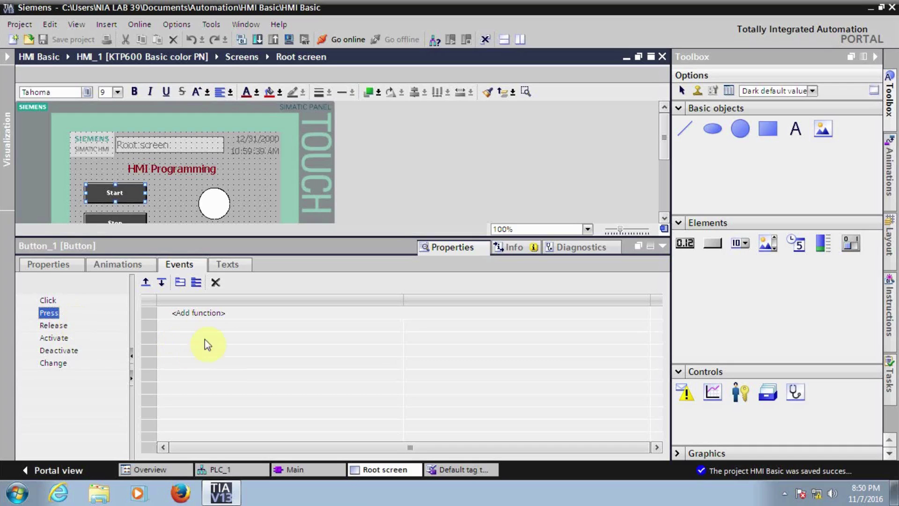
{"action": "left_click", "coordinate": [211, 312]}
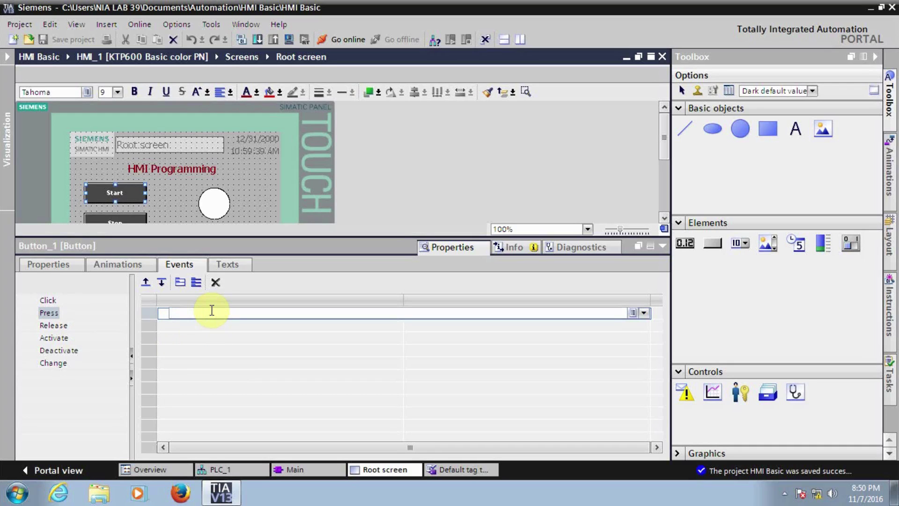
{"action": "type", "text": "set"}
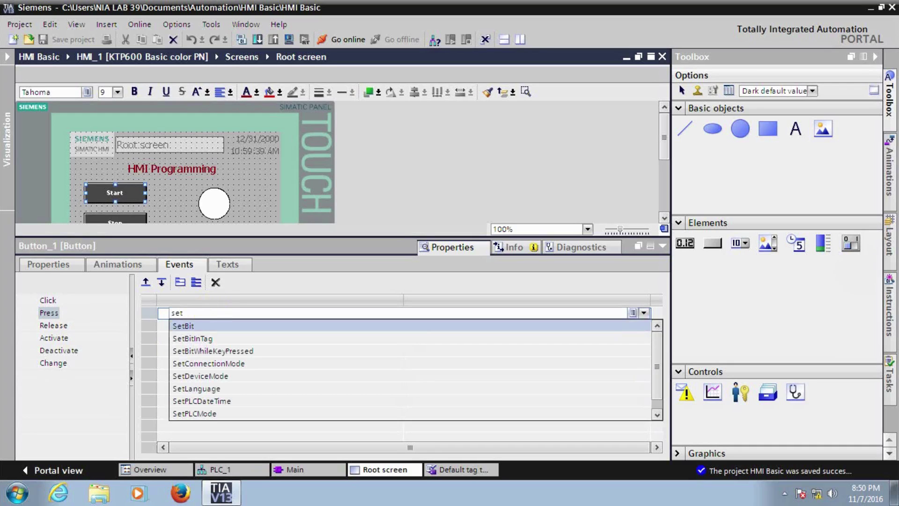
{"action": "left_click", "coordinate": [210, 326]}
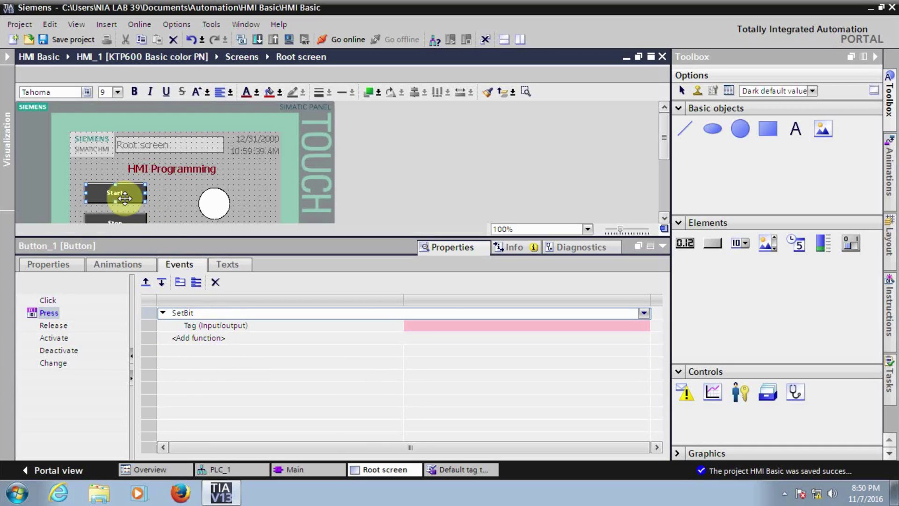
Assign the HMI Start tag as the input/output tag of the Start button's SetBit function
{"action": "left_click", "coordinate": [439, 327]}
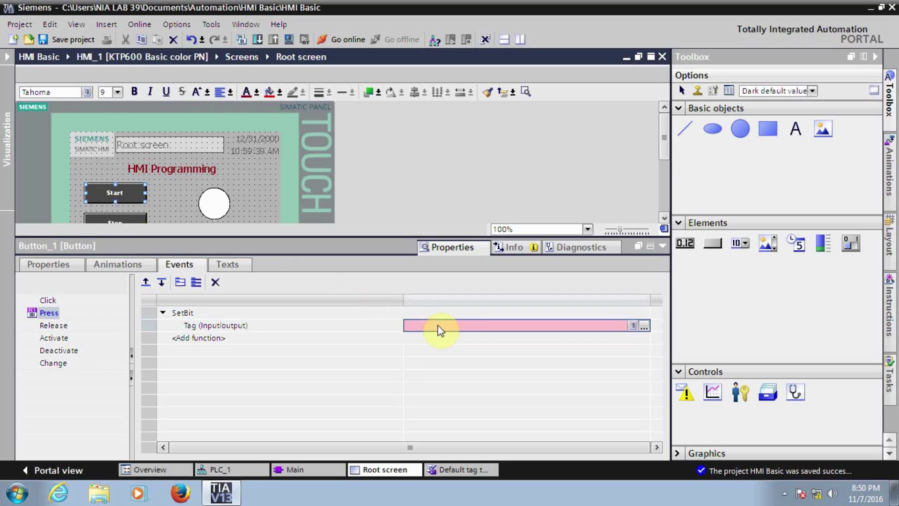
{"action": "left_click", "coordinate": [644, 325]}
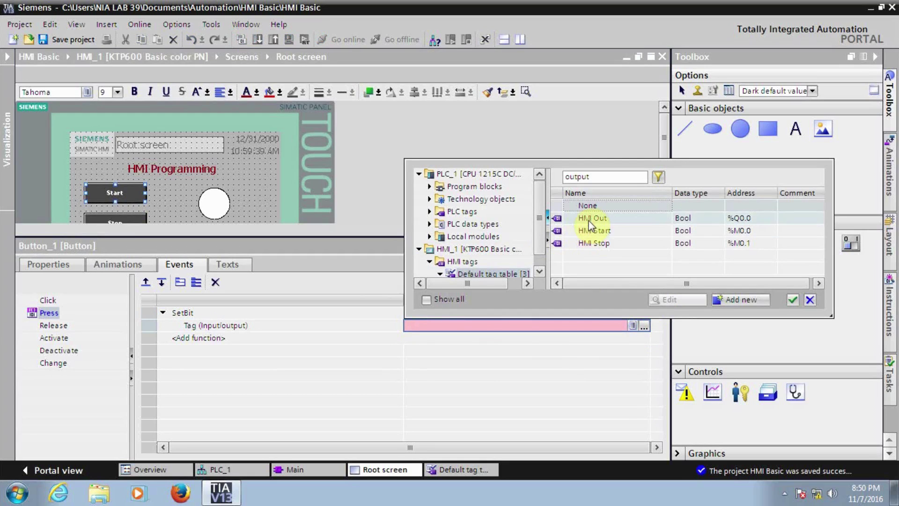
{"action": "left_click", "coordinate": [597, 231]}
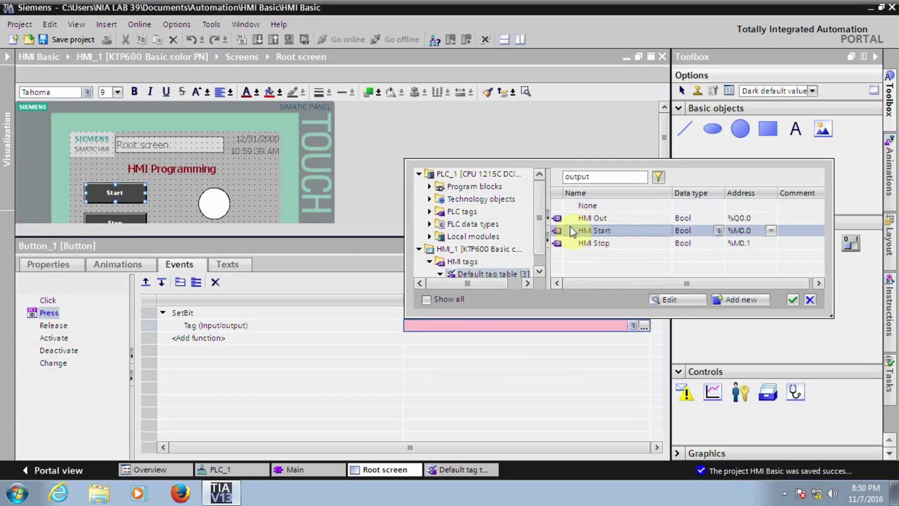
{"action": "left_click", "coordinate": [792, 299]}
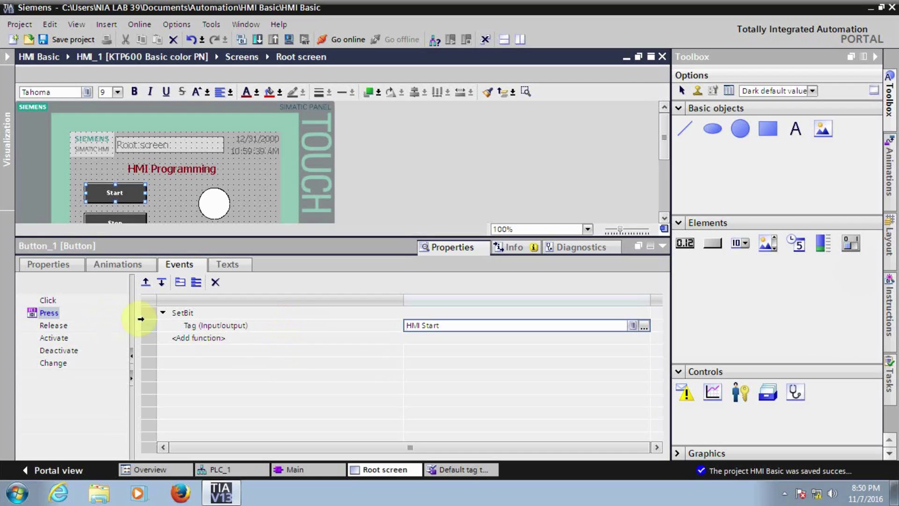
Add a ResetBit function to the Start button's Release event
{"action": "left_click", "coordinate": [50, 326]}
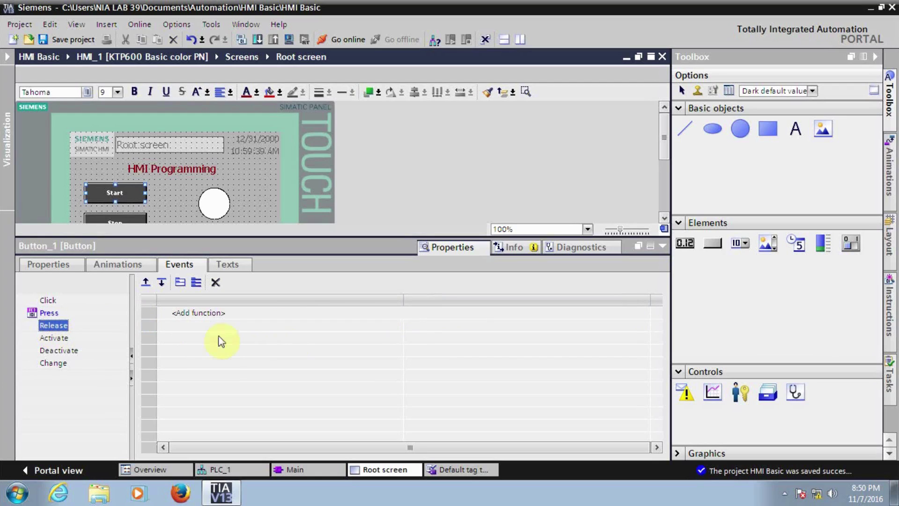
{"action": "left_click", "coordinate": [268, 312]}
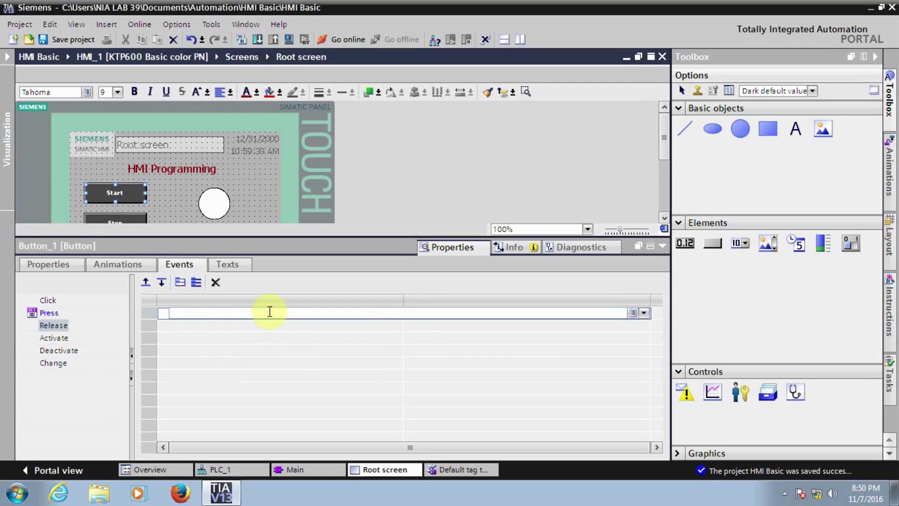
{"action": "type", "text": "rest"}
{"action": "left_click", "coordinate": [254, 326]}
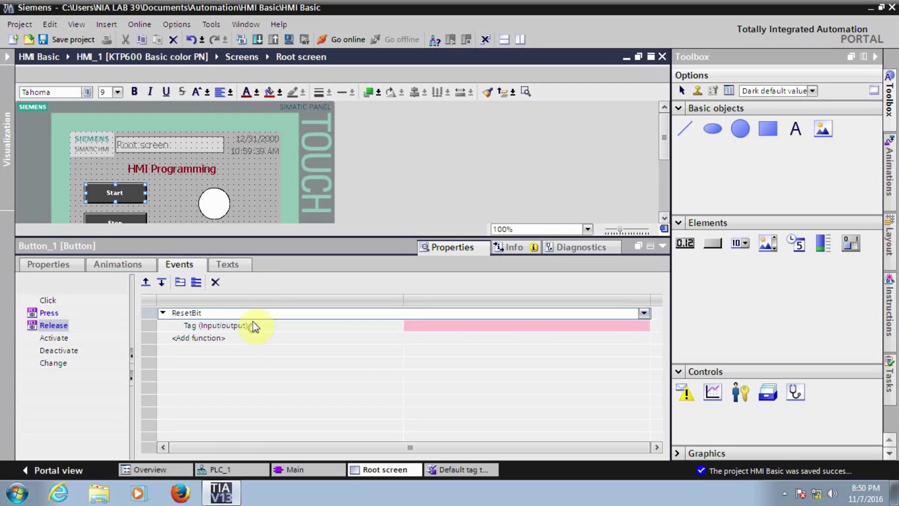
Assign the HMI Start tag as the input/output tag of the Start button's ResetBit function
{"action": "left_click", "coordinate": [517, 329]}
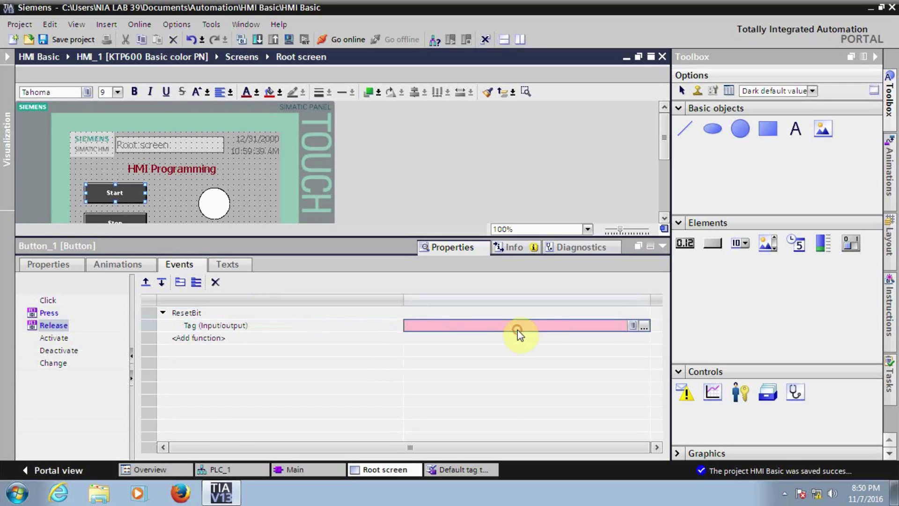
{"action": "left_click", "coordinate": [644, 326]}
{"action": "left_click", "coordinate": [600, 230]}
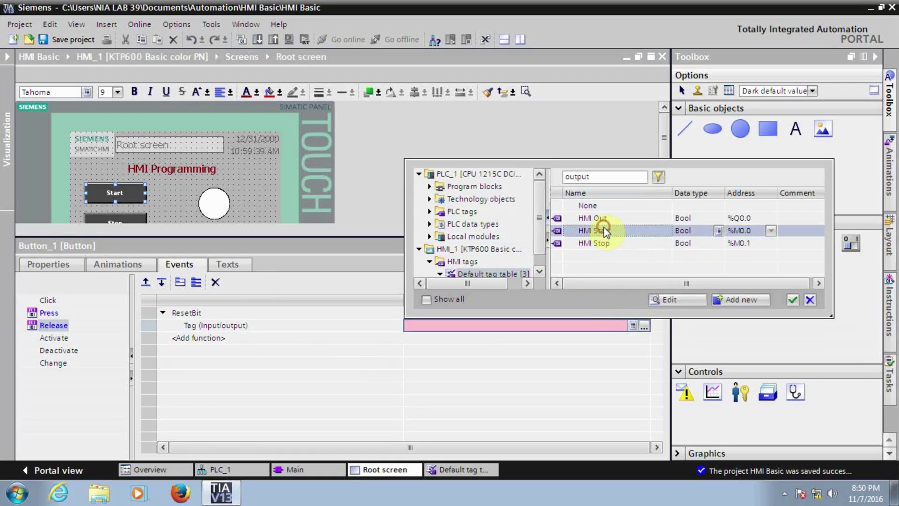
{"action": "left_click", "coordinate": [791, 299]}
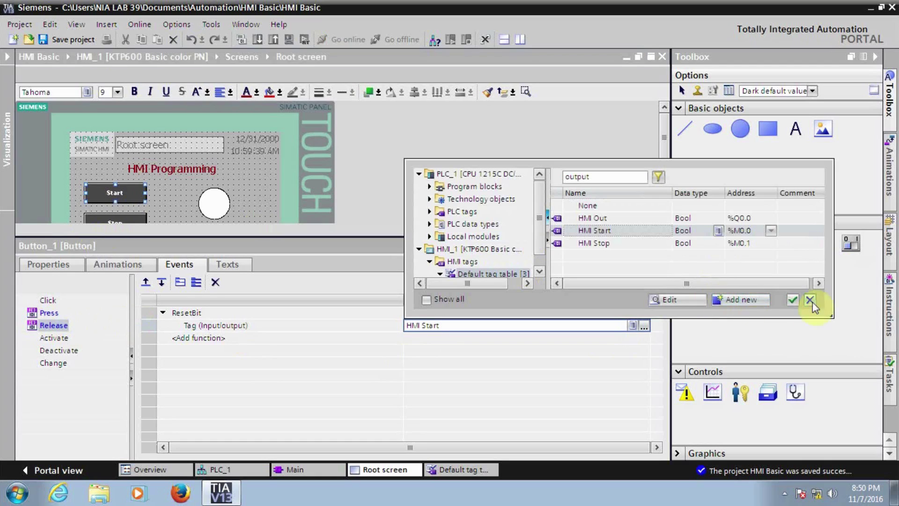
{"action": "left_click", "coordinate": [791, 301]}
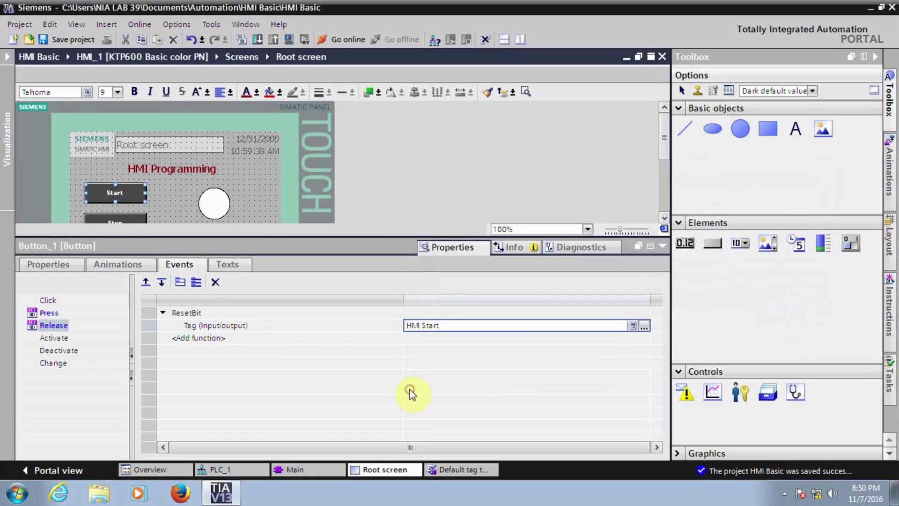
{"action": "left_click", "coordinate": [268, 326]}
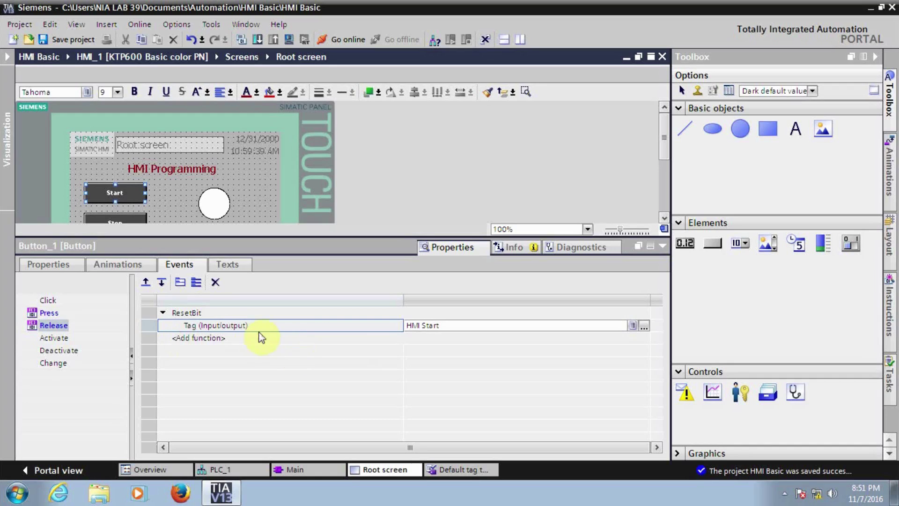
Add a SetBit function to the Press event of the Stop button on the root screen
{"action": "left_click", "coordinate": [160, 192]}
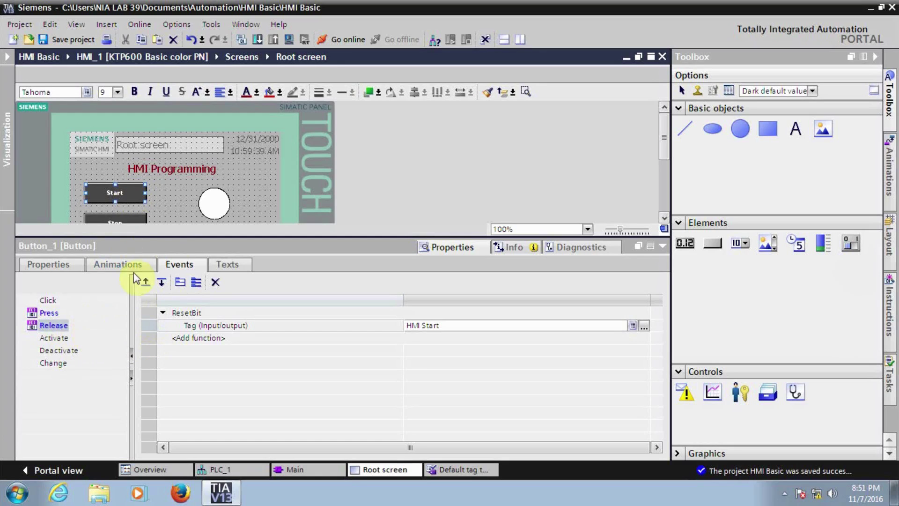
{"action": "left_click_drag", "start_coordinate": [176, 236], "coordinate": [177, 267]}
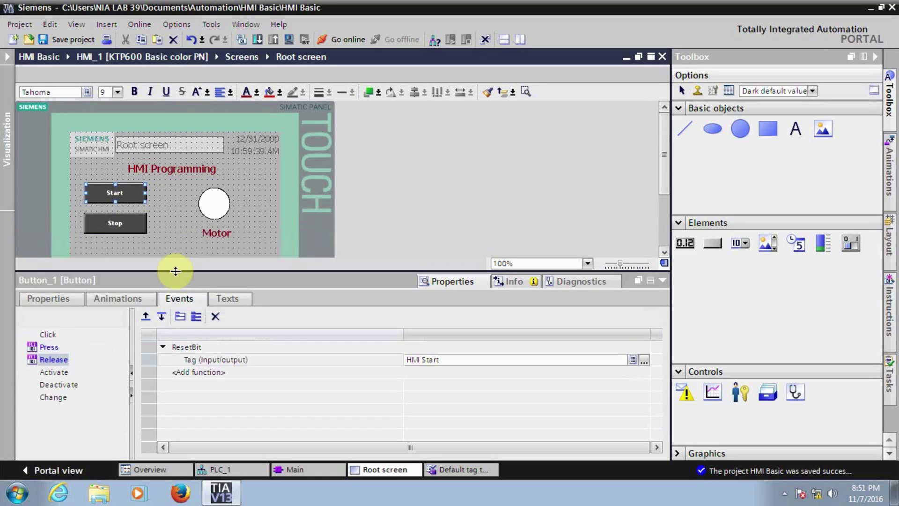
{"action": "left_click", "coordinate": [130, 223]}
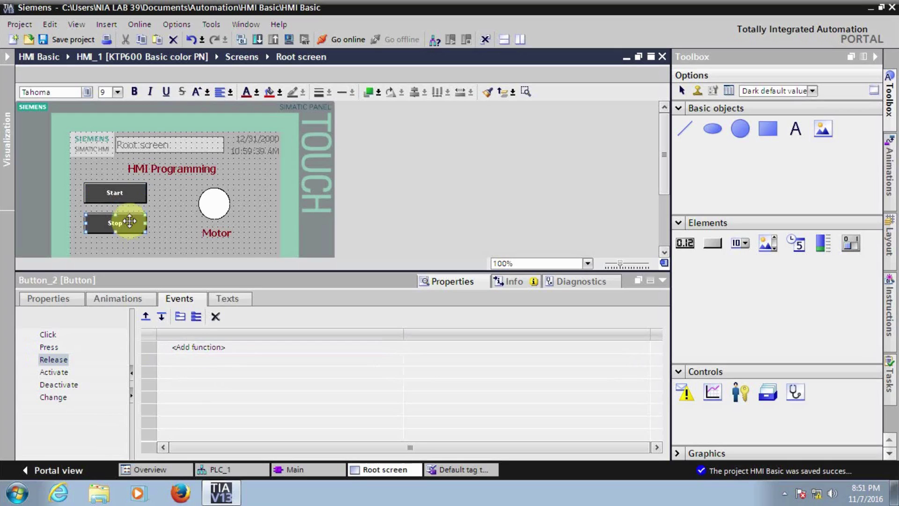
{"action": "left_click", "coordinate": [131, 193]}
{"action": "left_click", "coordinate": [127, 220]}
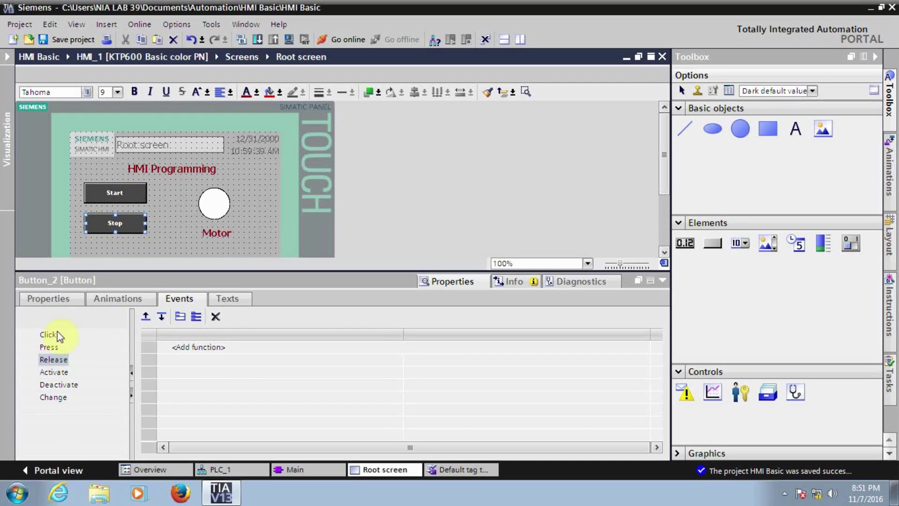
{"action": "left_click", "coordinate": [49, 347]}
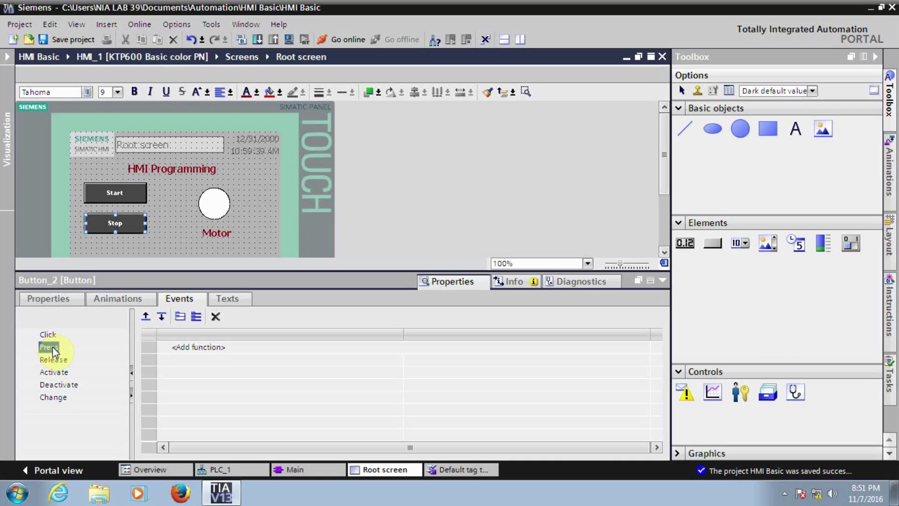
{"action": "left_click", "coordinate": [51, 349]}
{"action": "left_click", "coordinate": [207, 349]}
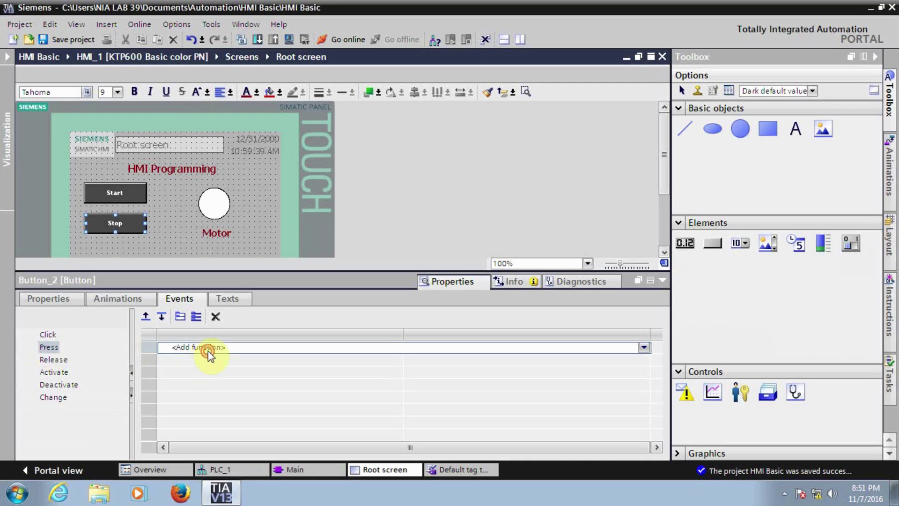
{"action": "type", "text": "set"}
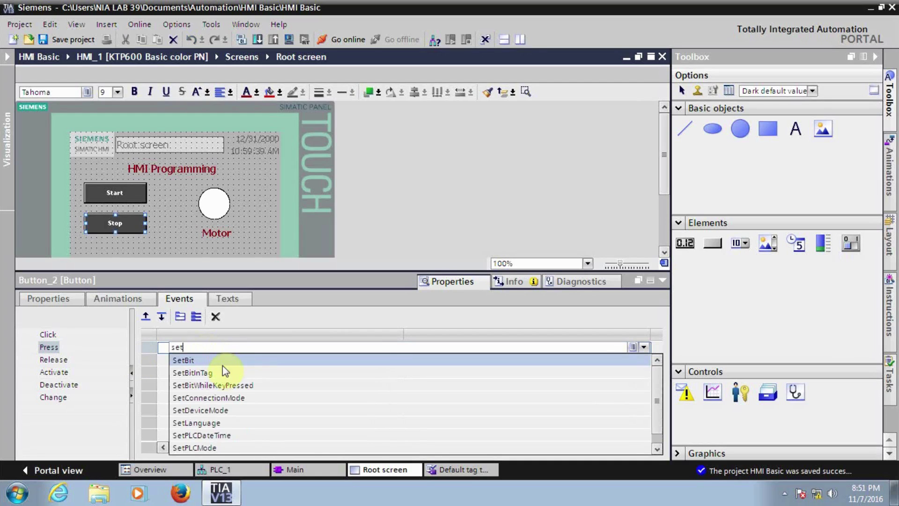
{"action": "left_click", "coordinate": [215, 359]}
Assign the HMI Stop tag as the input/output tag of the Stop button's SetBit function
{"action": "left_click", "coordinate": [494, 360]}
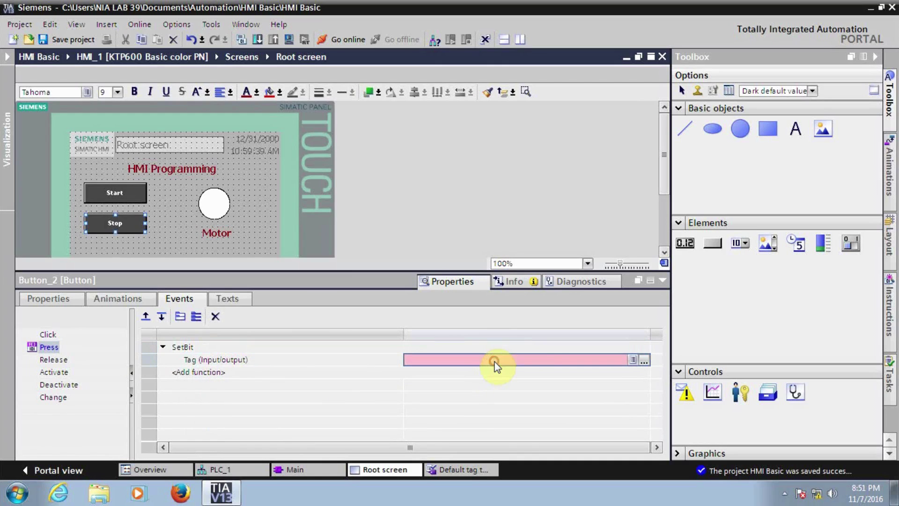
{"action": "left_click", "coordinate": [644, 360]}
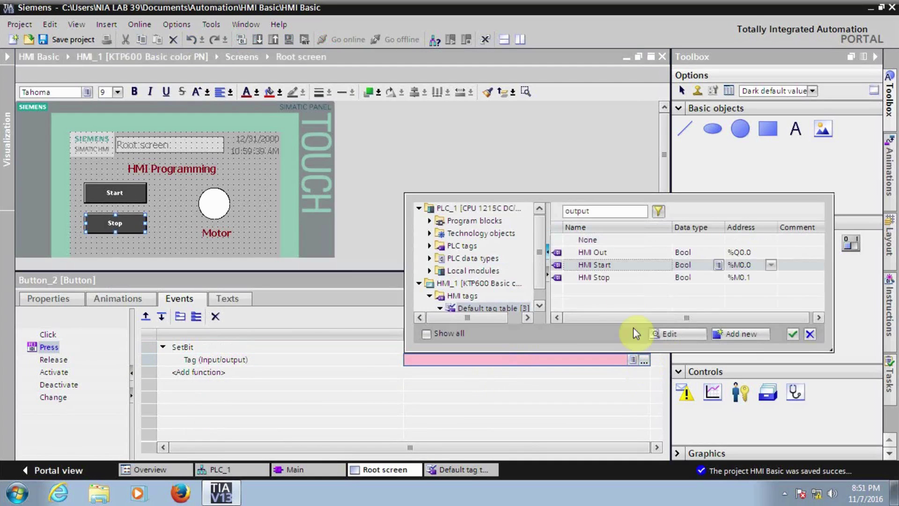
{"action": "left_click", "coordinate": [607, 278]}
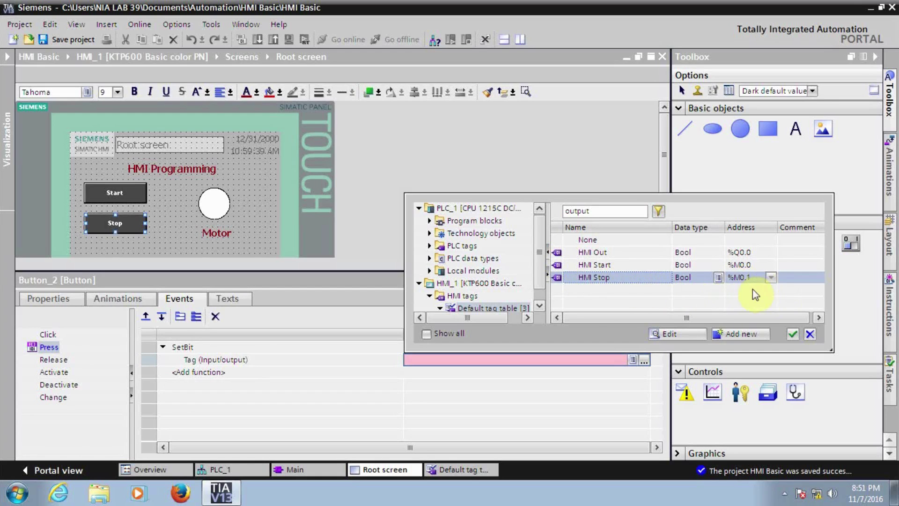
{"action": "left_click", "coordinate": [793, 334]}
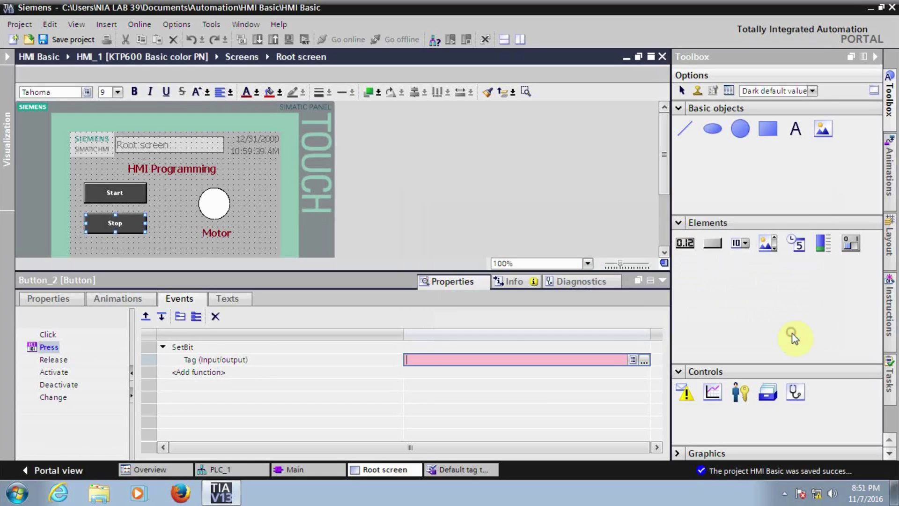
{"action": "left_click", "coordinate": [407, 376]}
Add a ResetBit function to the Stop button's Release event with HMI Stop as its input/output tag
{"action": "left_click", "coordinate": [54, 361]}
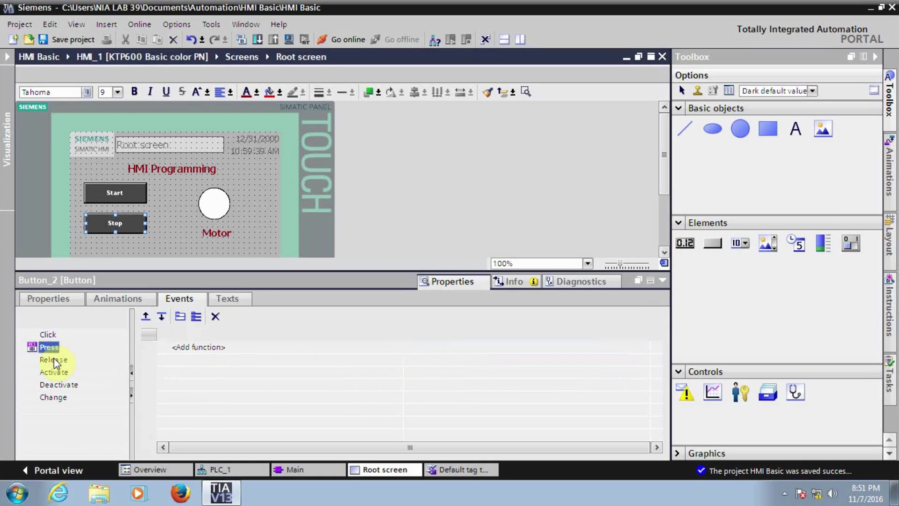
{"action": "left_click", "coordinate": [250, 351]}
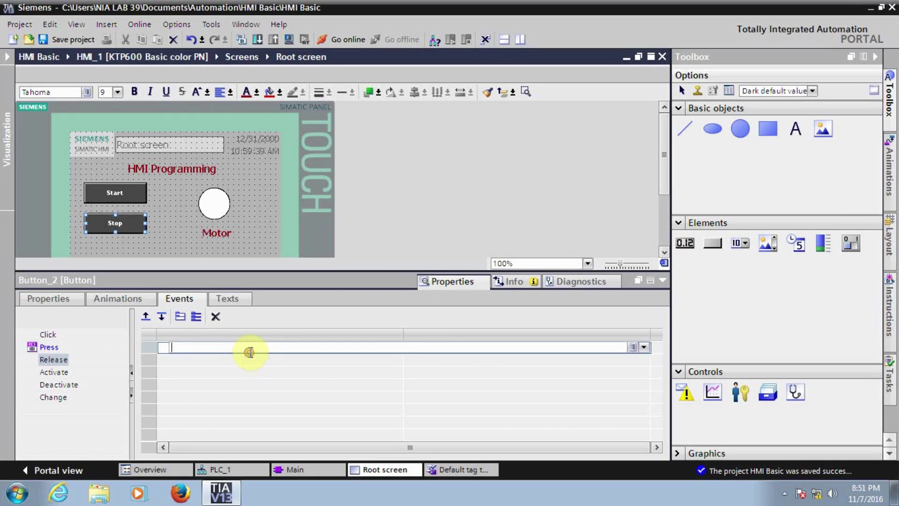
{"action": "type", "text": "res"}
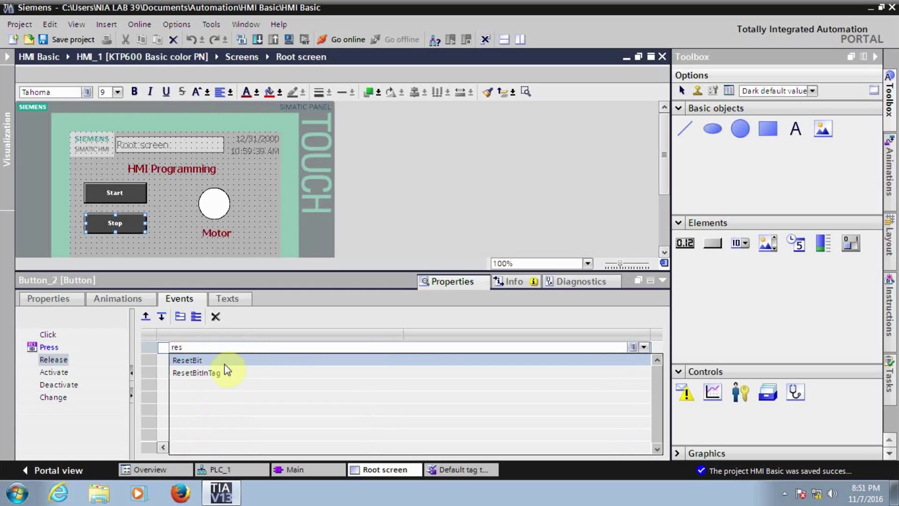
{"action": "left_click", "coordinate": [224, 363]}
{"action": "left_click", "coordinate": [522, 359]}
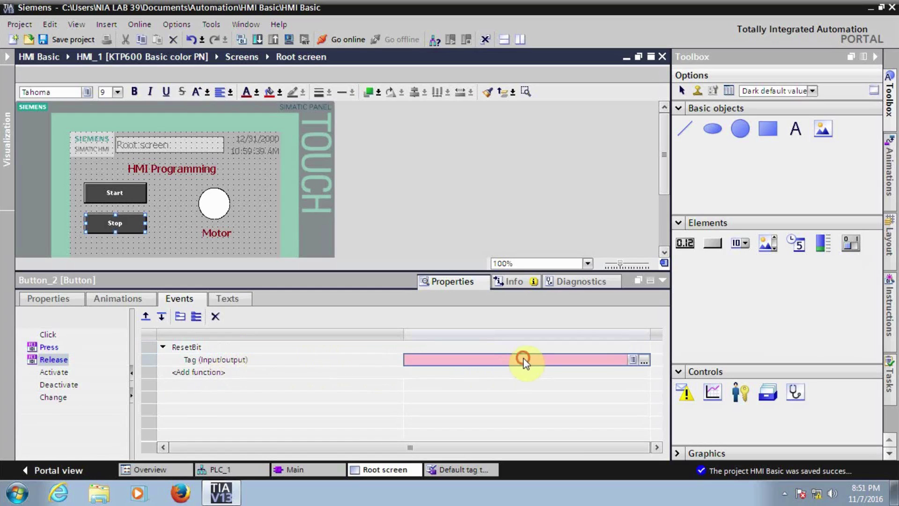
{"action": "left_click", "coordinate": [644, 360]}
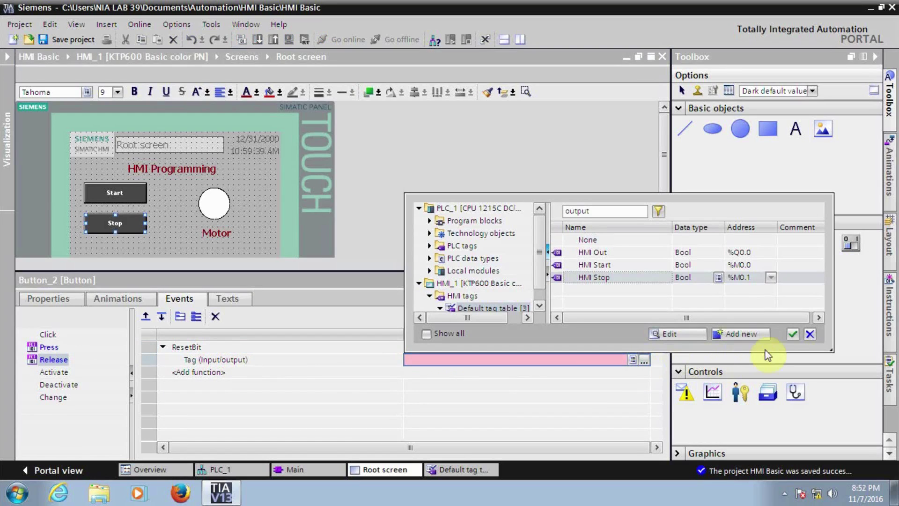
{"action": "left_click", "coordinate": [793, 333]}
{"action": "left_click", "coordinate": [295, 372]}
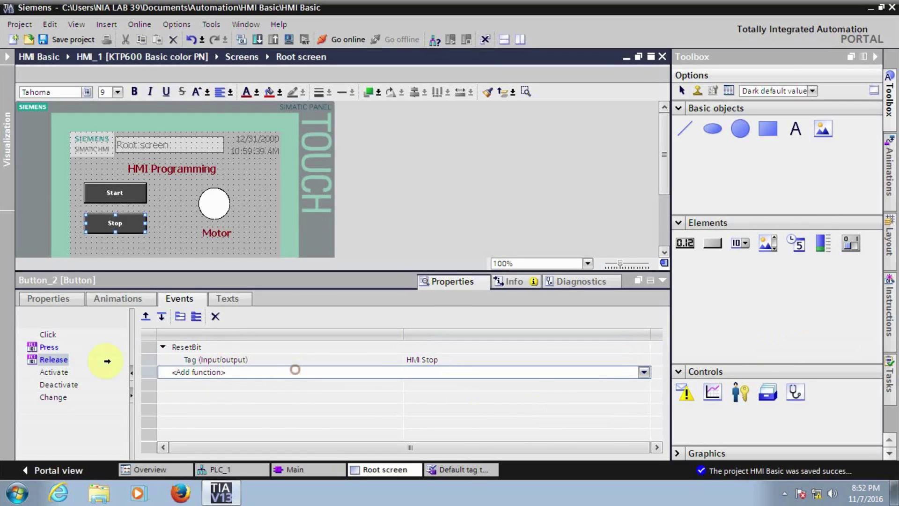
{"action": "left_click", "coordinate": [164, 240]}
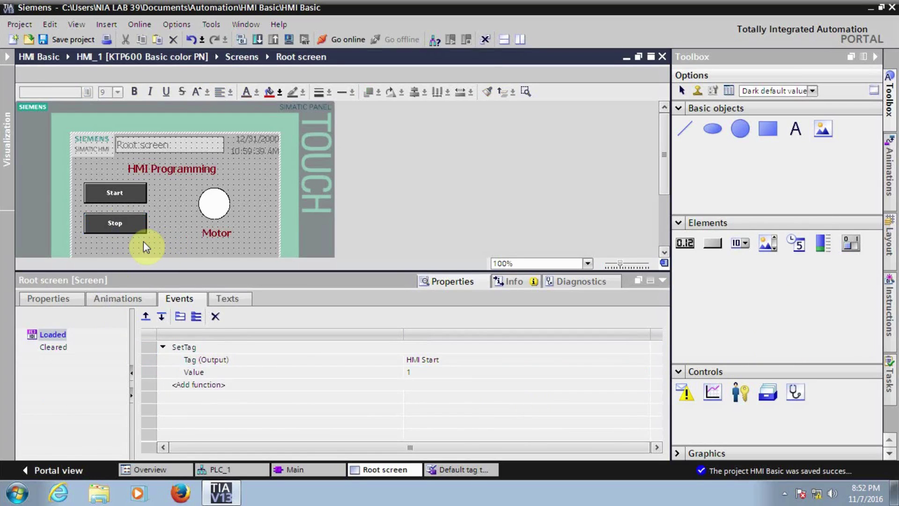
{"action": "left_click", "coordinate": [120, 194]}
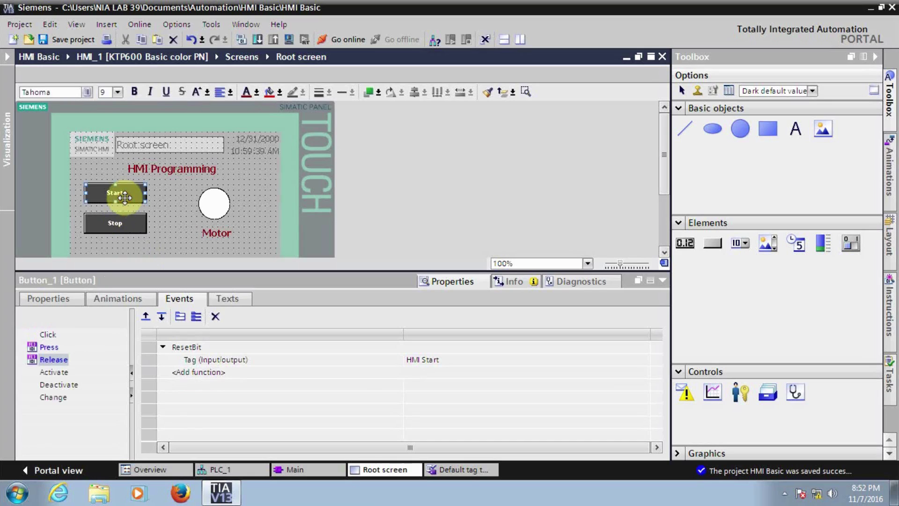
{"action": "left_click", "coordinate": [130, 225]}
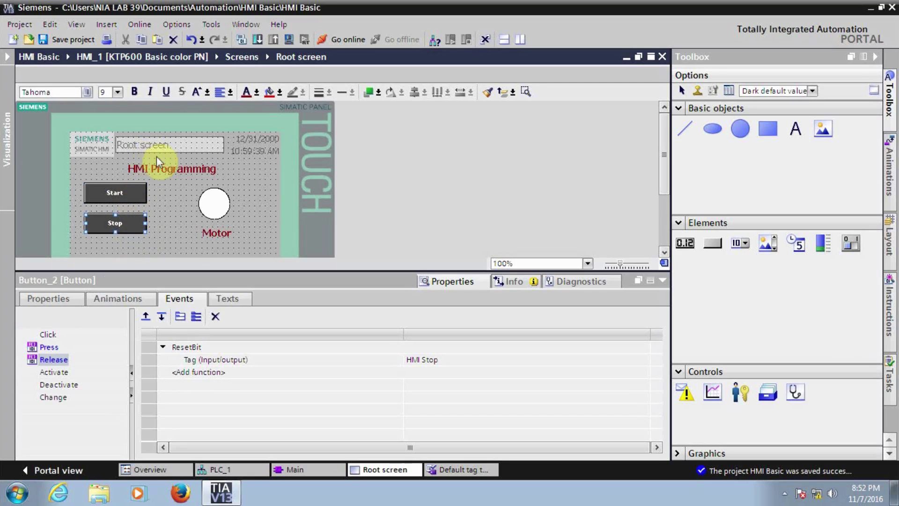
Add an Appearance animation to the Motor indicator circle and link it to the HMI Out tag
{"action": "left_click", "coordinate": [216, 208]}
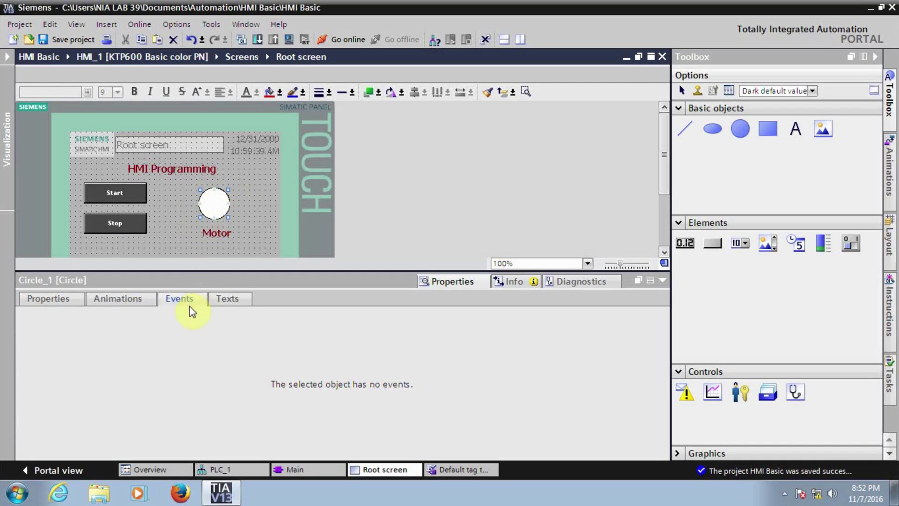
{"action": "left_click", "coordinate": [117, 301]}
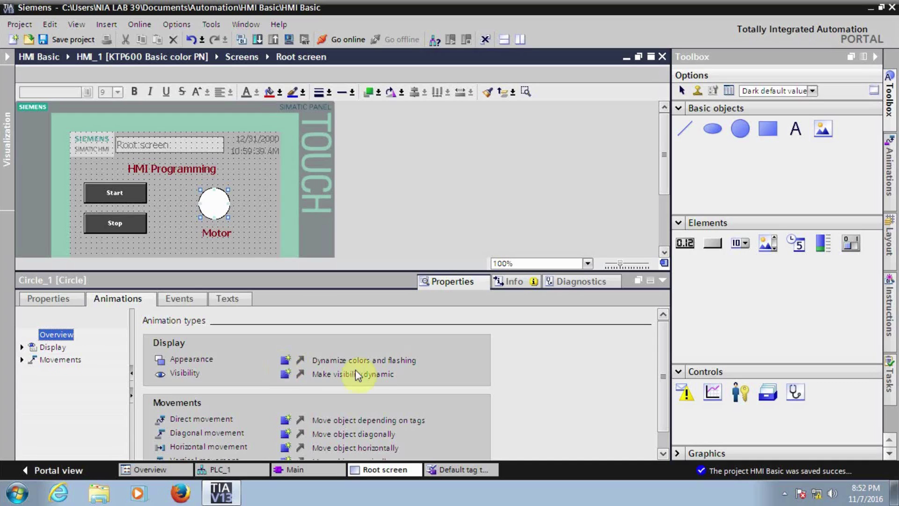
{"action": "left_click", "coordinate": [286, 359]}
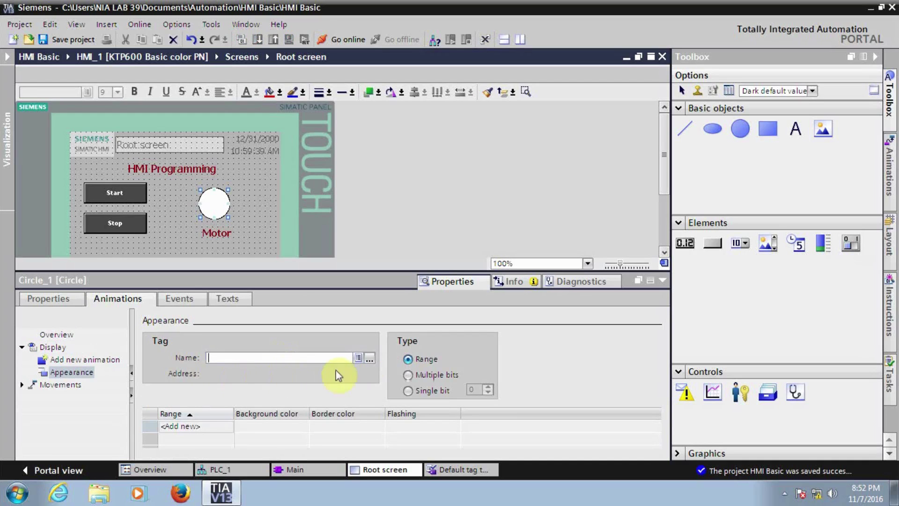
{"action": "left_click", "coordinate": [369, 358]}
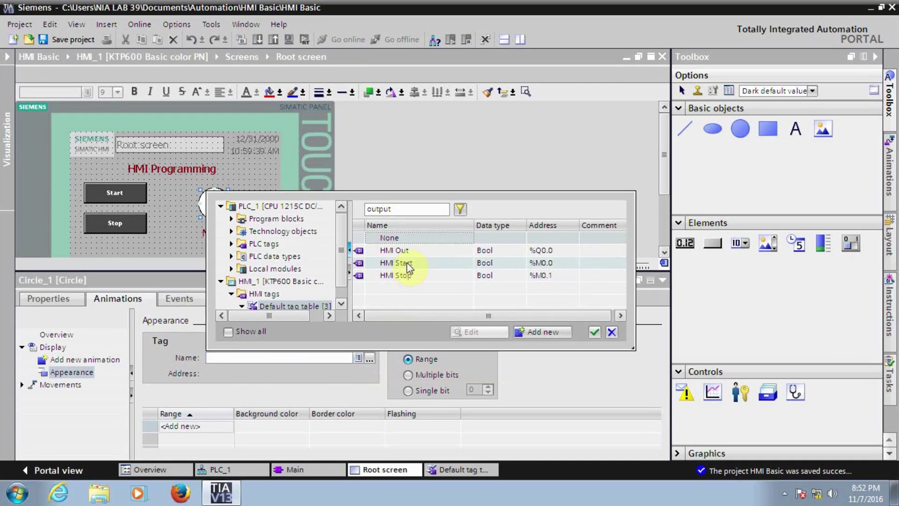
{"action": "left_click", "coordinate": [404, 253]}
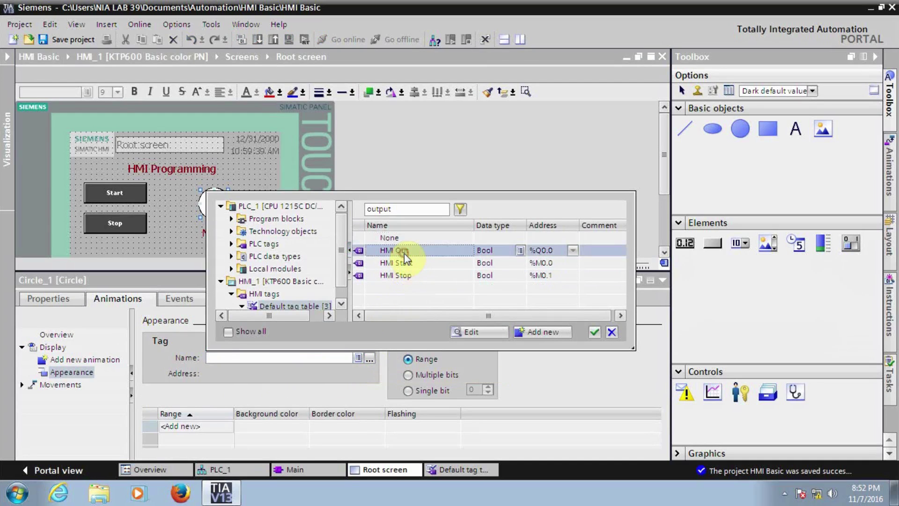
{"action": "left_click", "coordinate": [594, 331]}
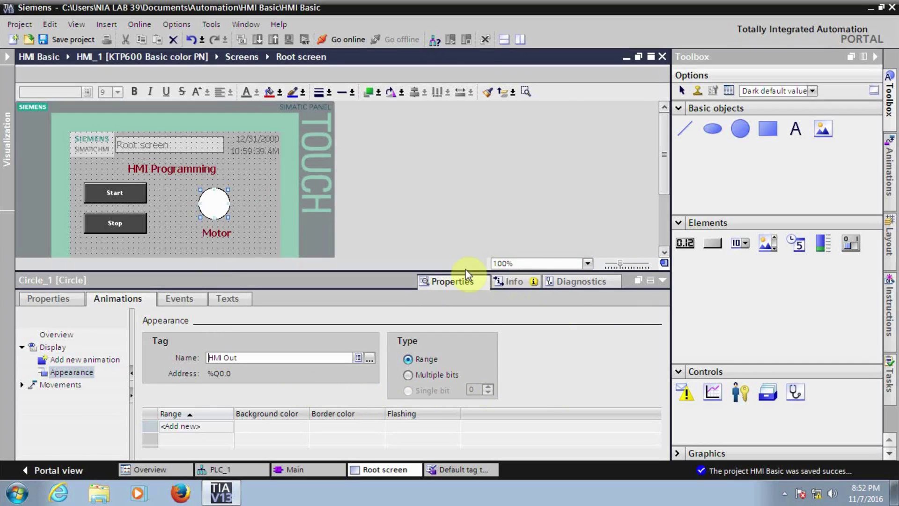
Add range 0 to the Motor circle's Appearance animation with a red background color (255, 0, 31)
{"action": "left_click_drag", "start_coordinate": [466, 266], "coordinate": [465, 221]}
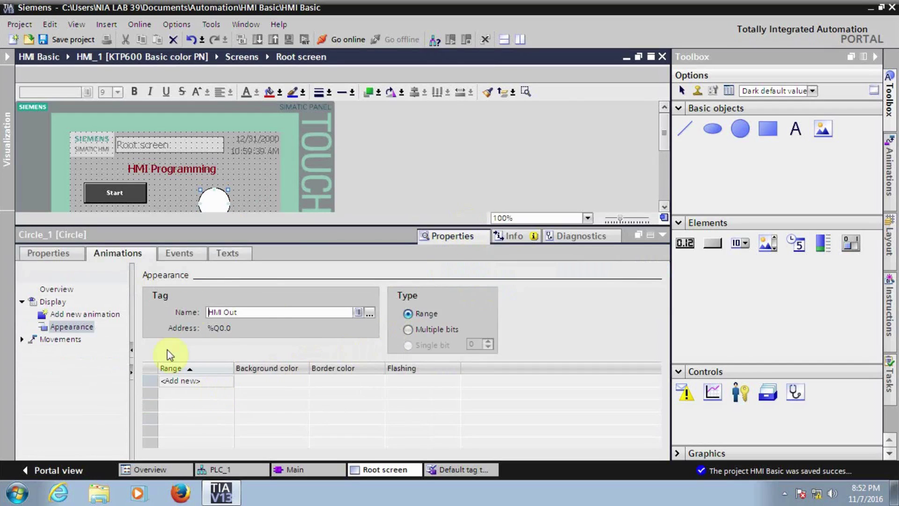
{"action": "double_click", "coordinate": [203, 384]}
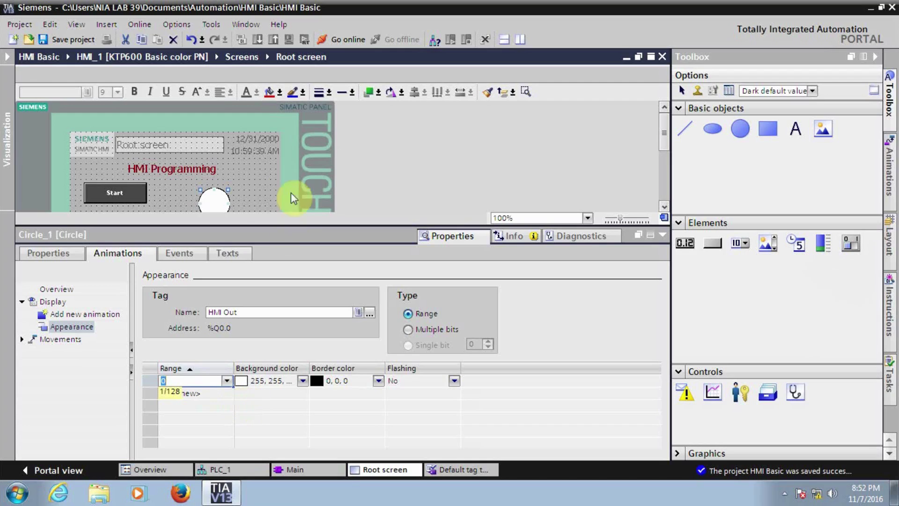
{"action": "left_click", "coordinate": [216, 203]}
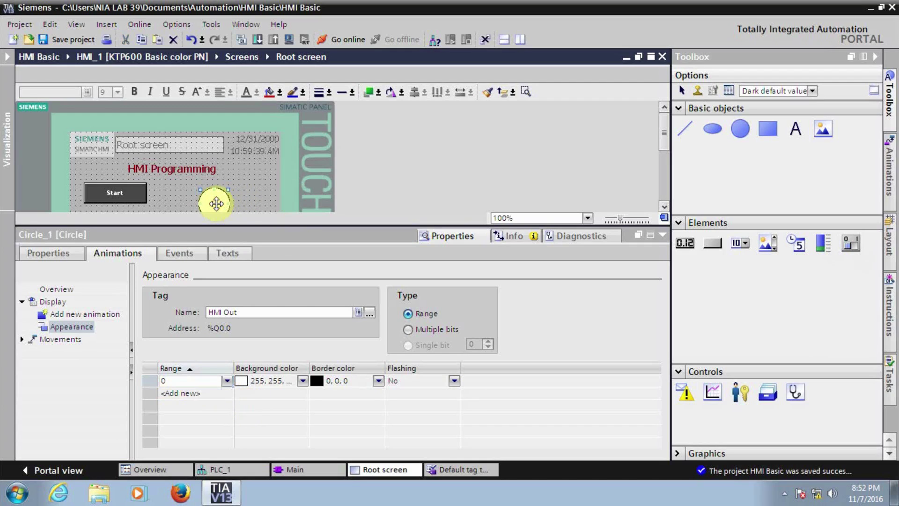
{"action": "left_click", "coordinate": [303, 382]}
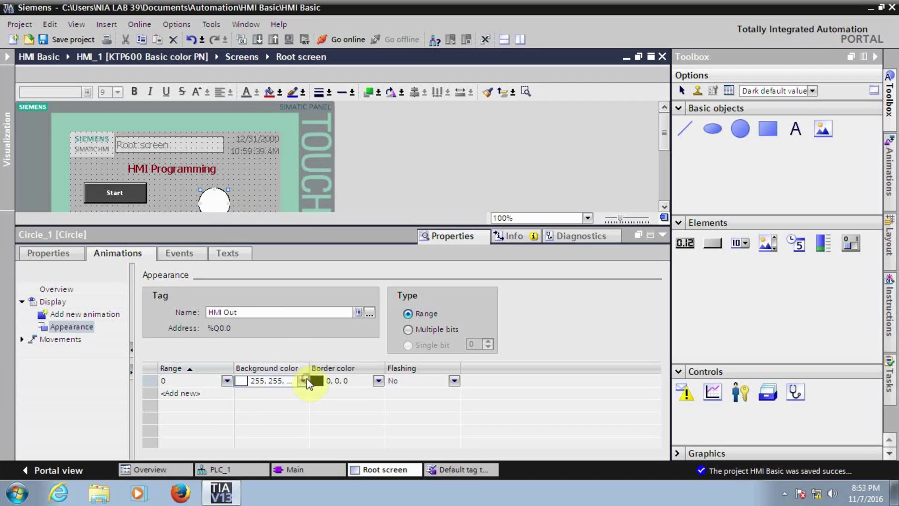
{"action": "left_click", "coordinate": [303, 381]}
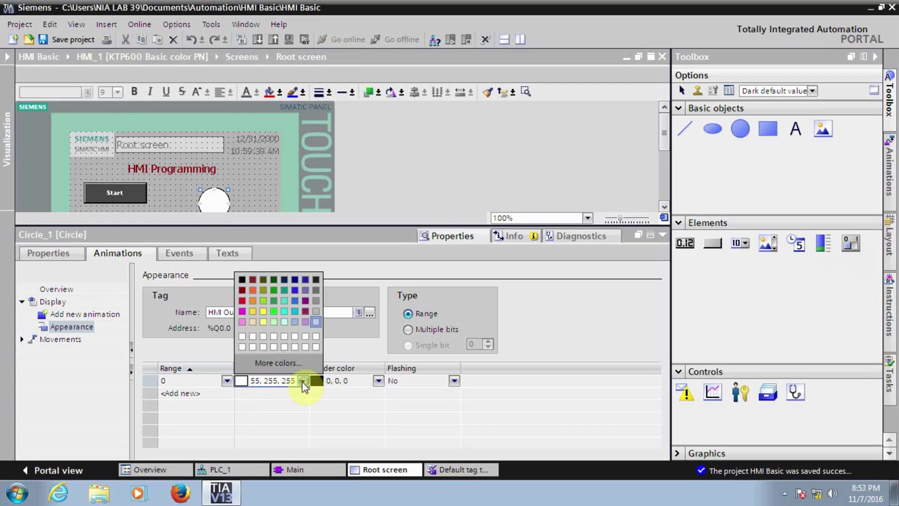
{"action": "left_click", "coordinate": [243, 308]}
Add range 1 to the Motor circle's Appearance animation with a green background color (0, 255, 31)
{"action": "left_click", "coordinate": [199, 397]}
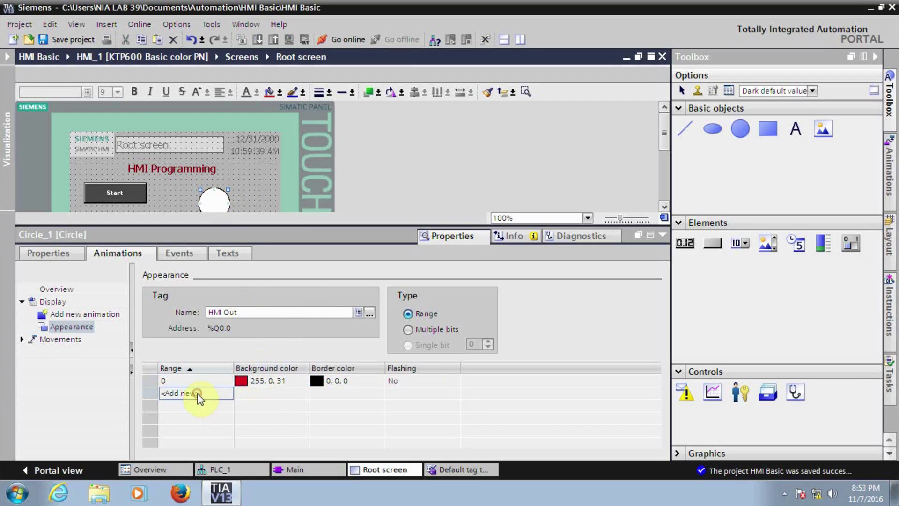
{"action": "left_click", "coordinate": [196, 396]}
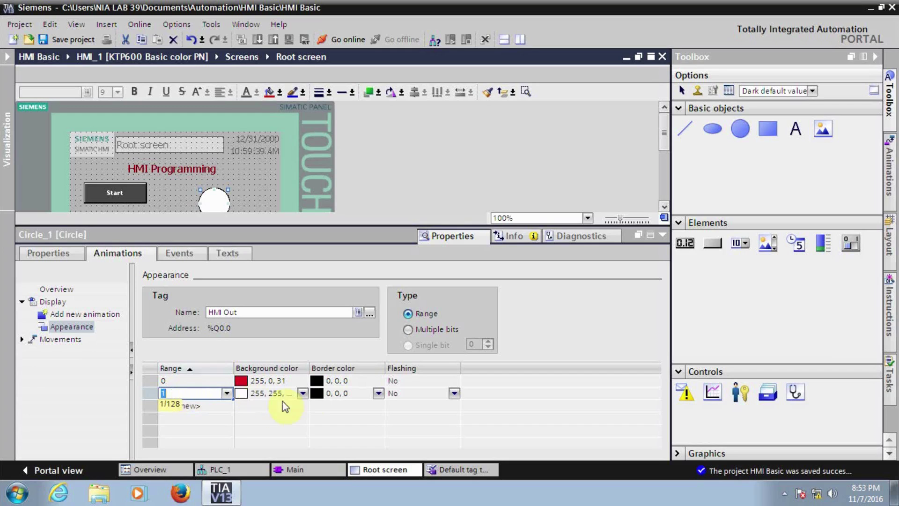
{"action": "left_click", "coordinate": [302, 394]}
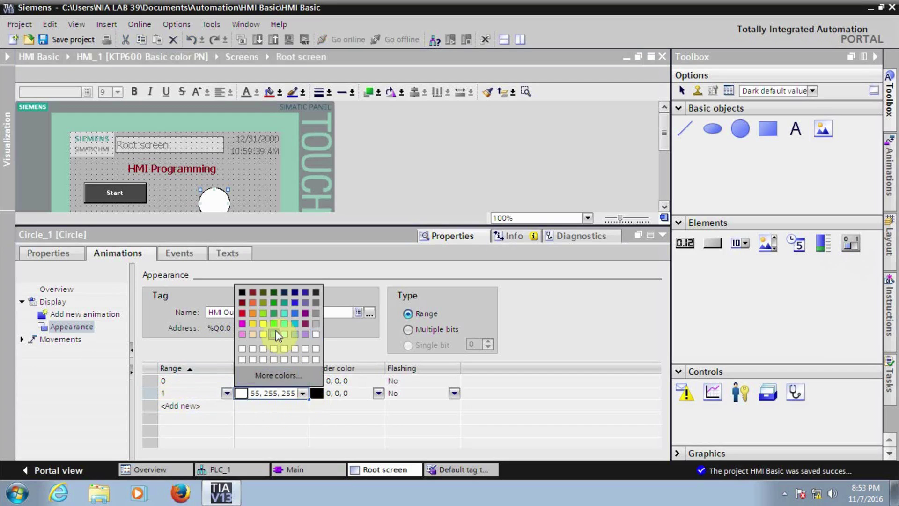
{"action": "left_click", "coordinate": [274, 323]}
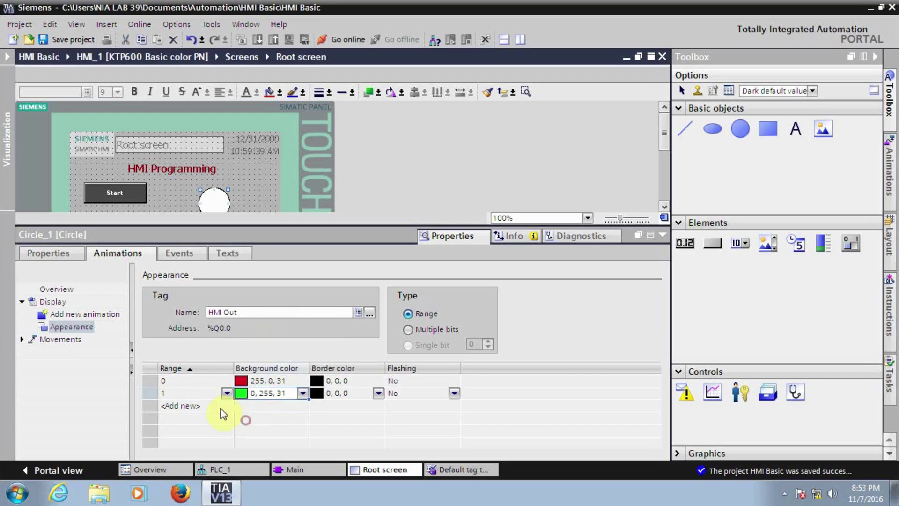
Review the Motor circle's appearance ranges and colors, and check the root screen's animations and events
{"action": "left_click", "coordinate": [208, 380]}
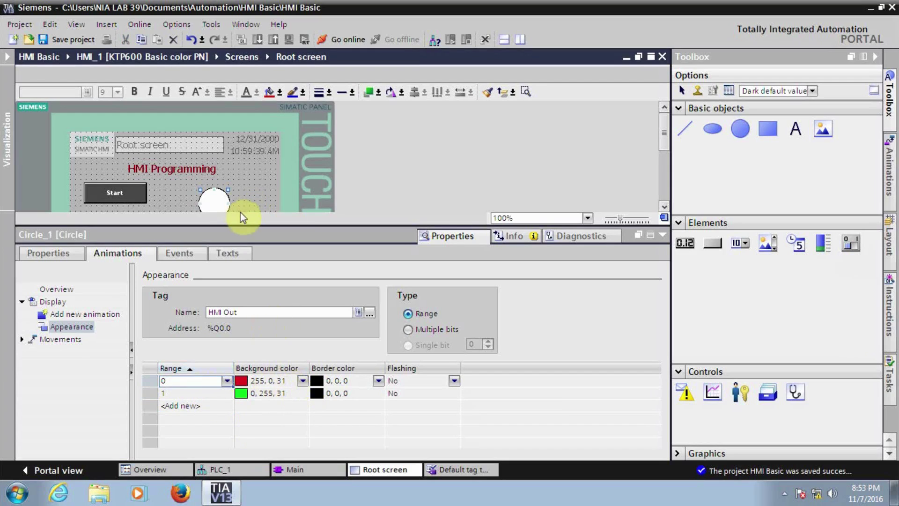
{"action": "left_click", "coordinate": [256, 380]}
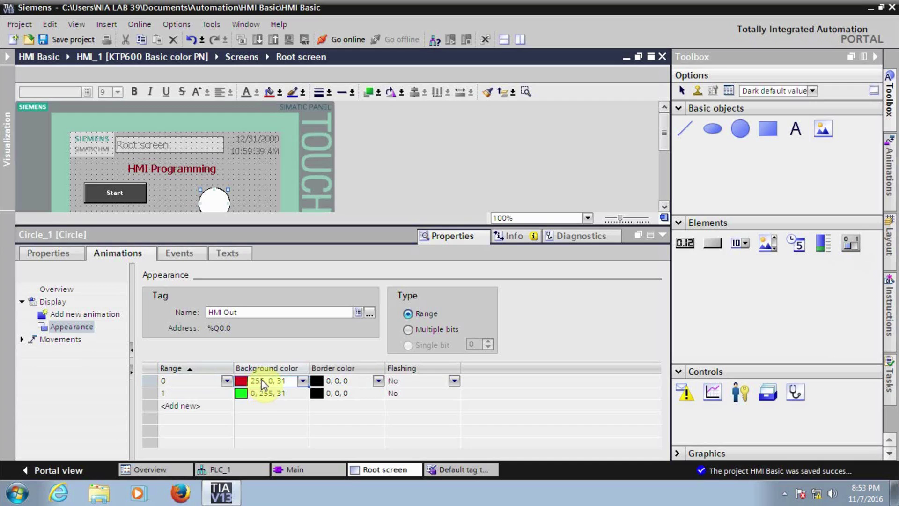
{"action": "left_click", "coordinate": [215, 203]}
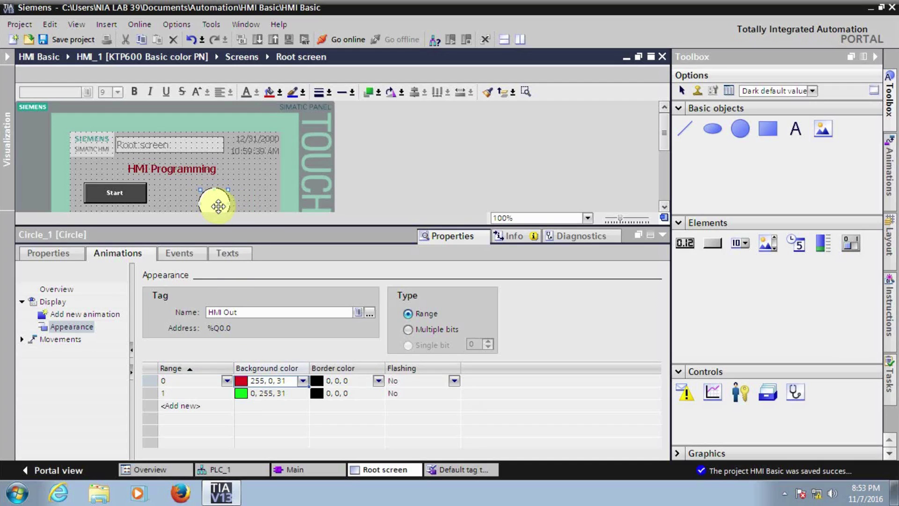
{"action": "left_click", "coordinate": [245, 393]}
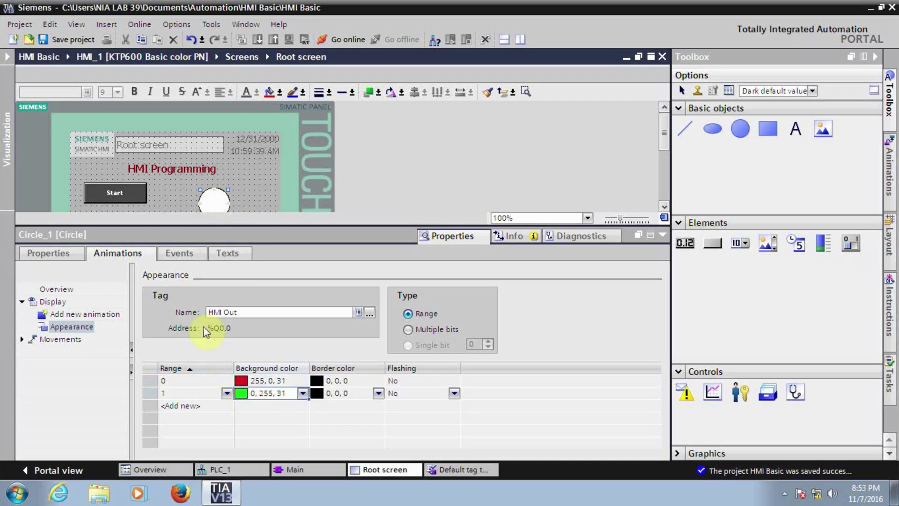
{"action": "left_click_drag", "start_coordinate": [163, 225], "coordinate": [171, 275]}
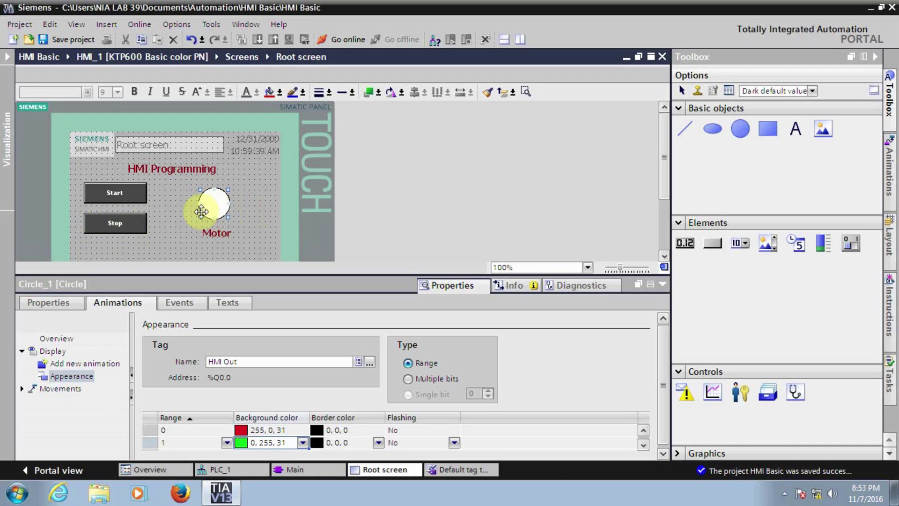
{"action": "left_click", "coordinate": [248, 219]}
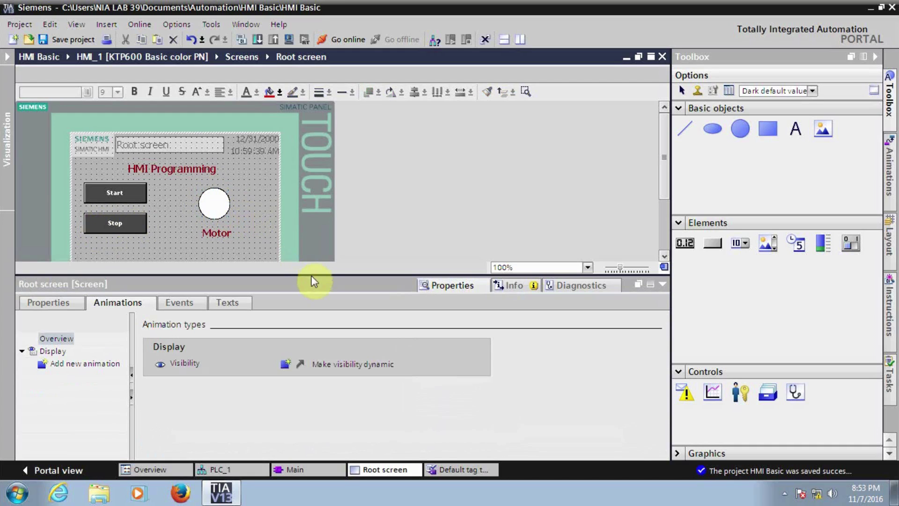
{"action": "left_click", "coordinate": [216, 202]}
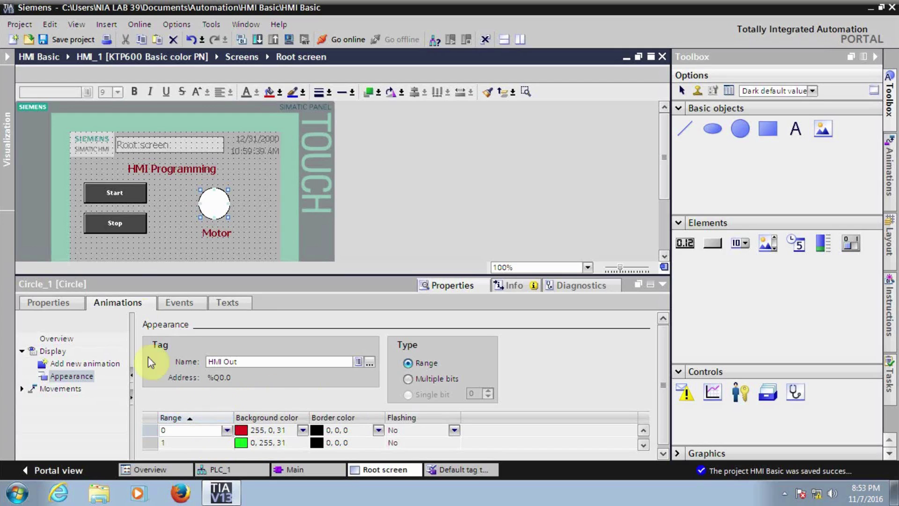
{"action": "left_click", "coordinate": [212, 149]}
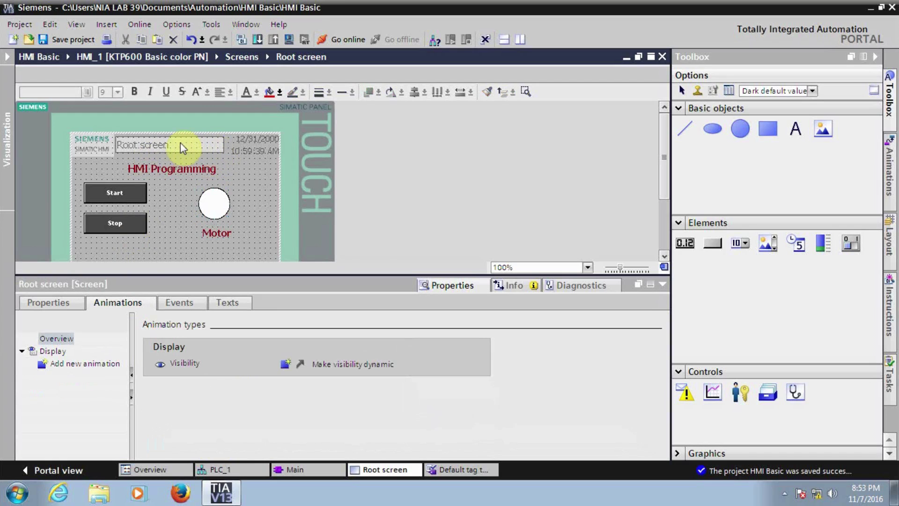
{"action": "left_click", "coordinate": [183, 303]}
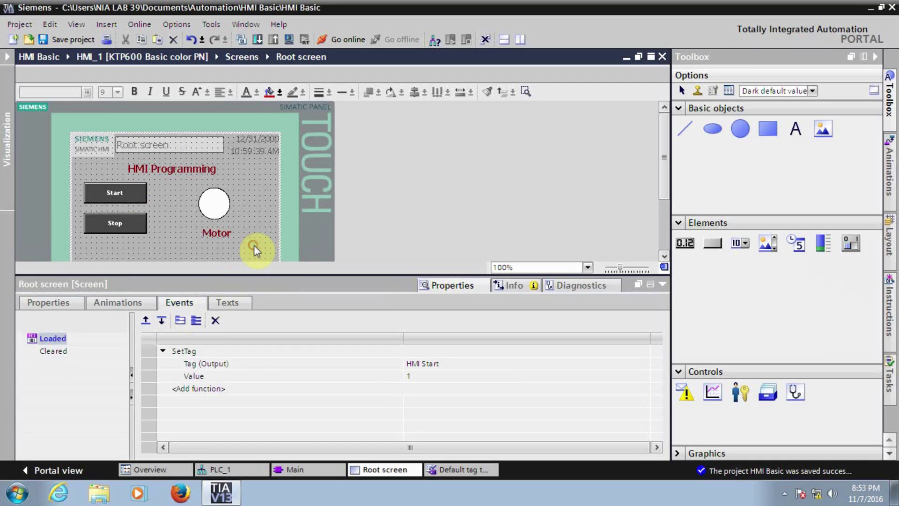
{"action": "left_click", "coordinate": [210, 203]}
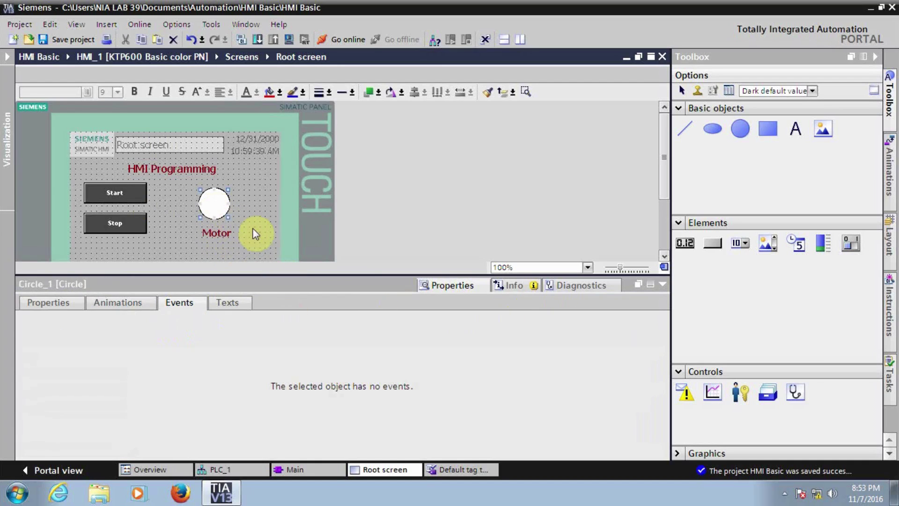
{"action": "left_click", "coordinate": [152, 304]}
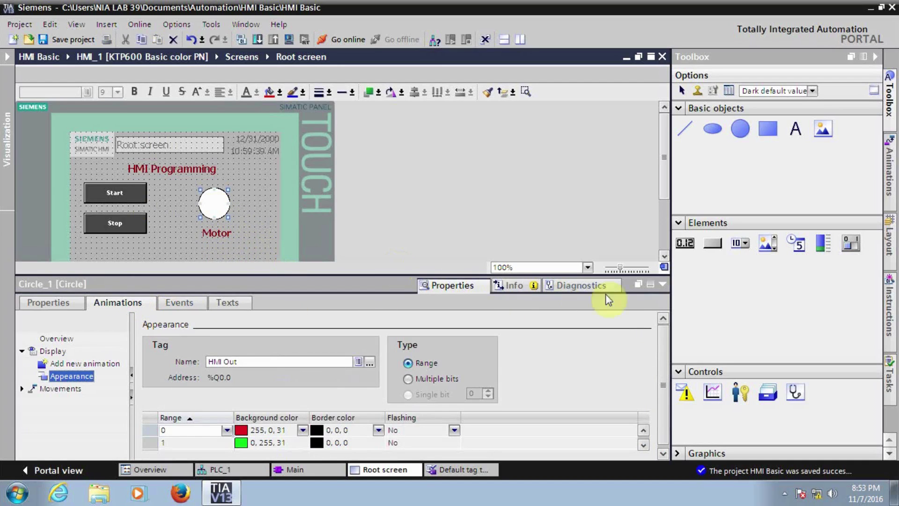
{"action": "left_click", "coordinate": [662, 285]}
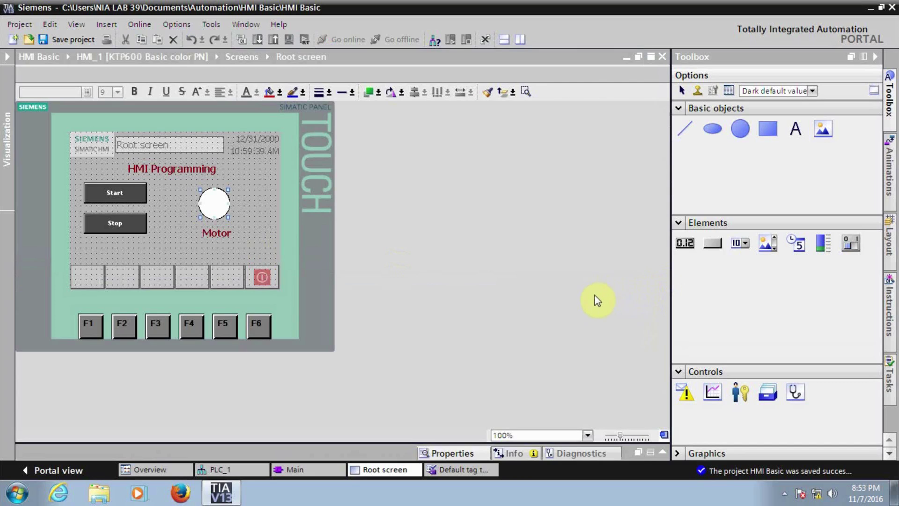
{"action": "left_click", "coordinate": [271, 242]}
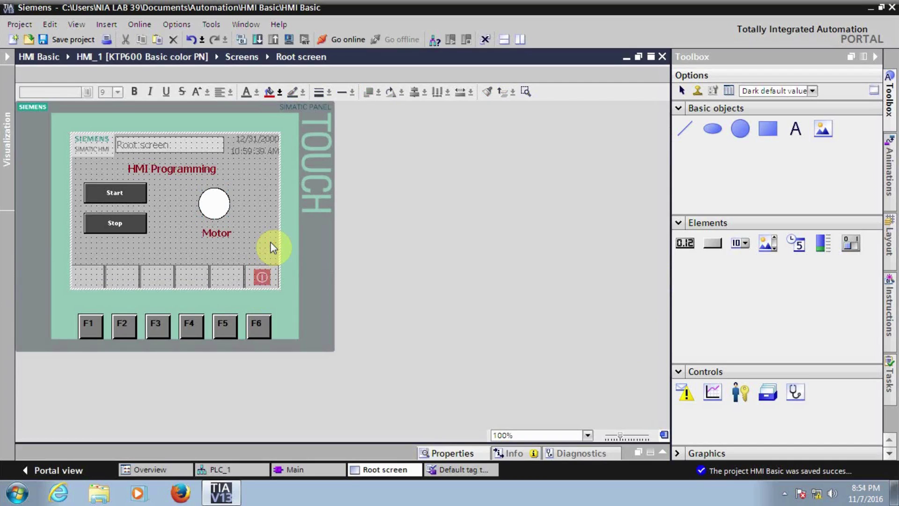
Compile the hardware and software (only changes) of HMI_1 [KTP600 Basic color PN] from the project tree
{"action": "left_click", "coordinate": [9, 57]}
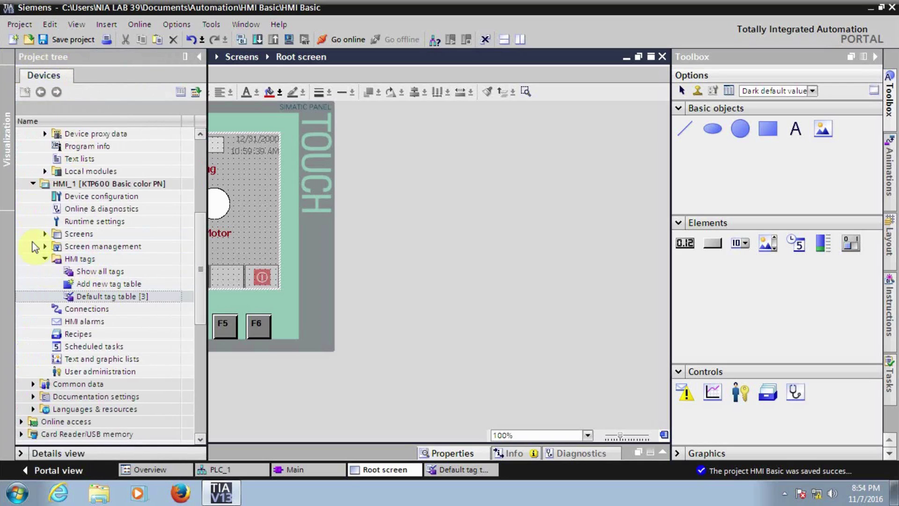
{"action": "left_click", "coordinate": [70, 184]}
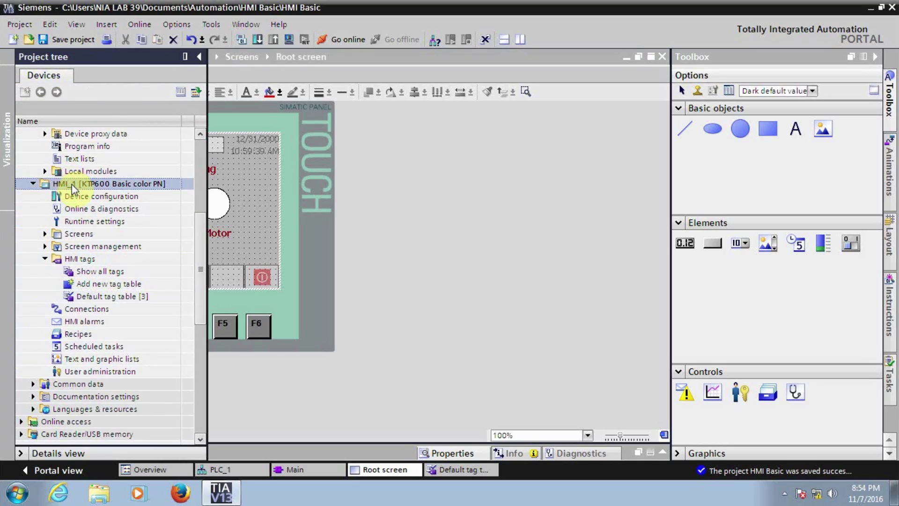
{"action": "right_click", "coordinate": [73, 186]}
{"action": "mouse_move", "coordinate": [157, 320]}
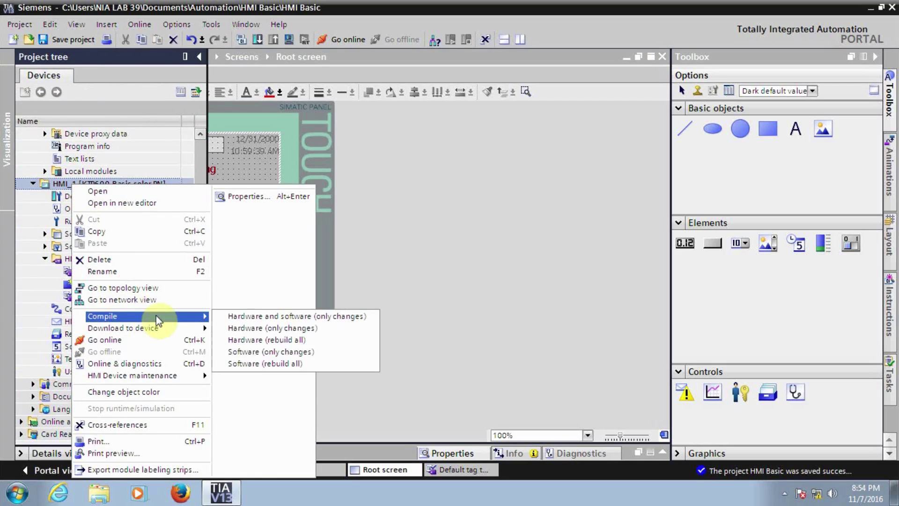
{"action": "left_click", "coordinate": [255, 316]}
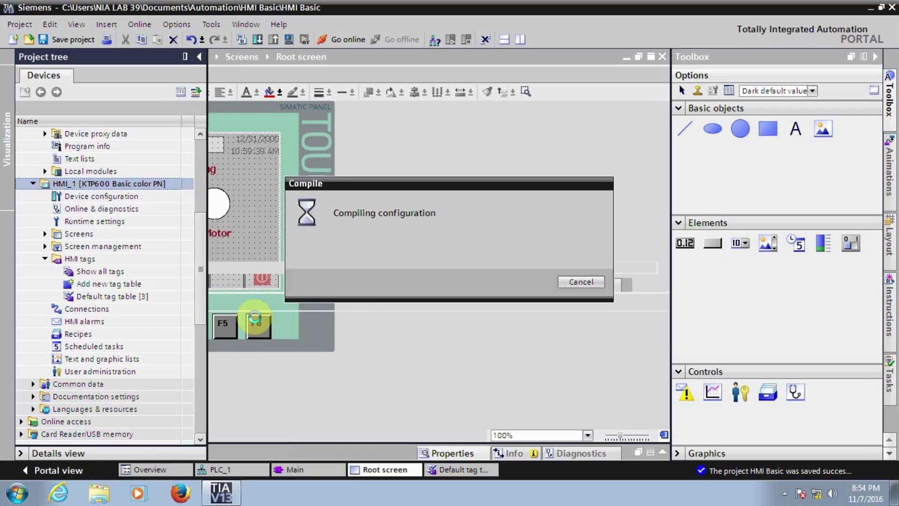
Examine the compile messages and go to the object behind the function parameter error in Template_1
{"action": "left_click", "coordinate": [362, 260]}
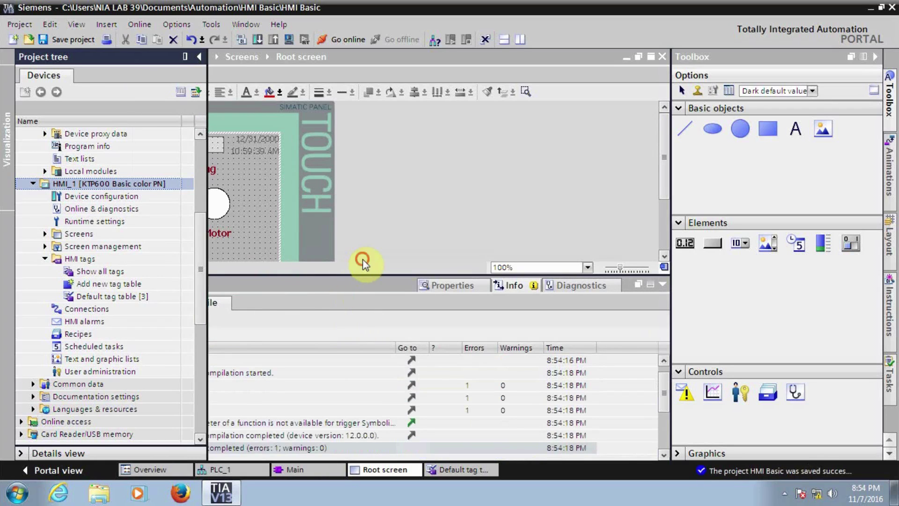
{"action": "scroll", "coordinate": [239, 377], "scroll_direction": "down", "scroll_amount": 3}
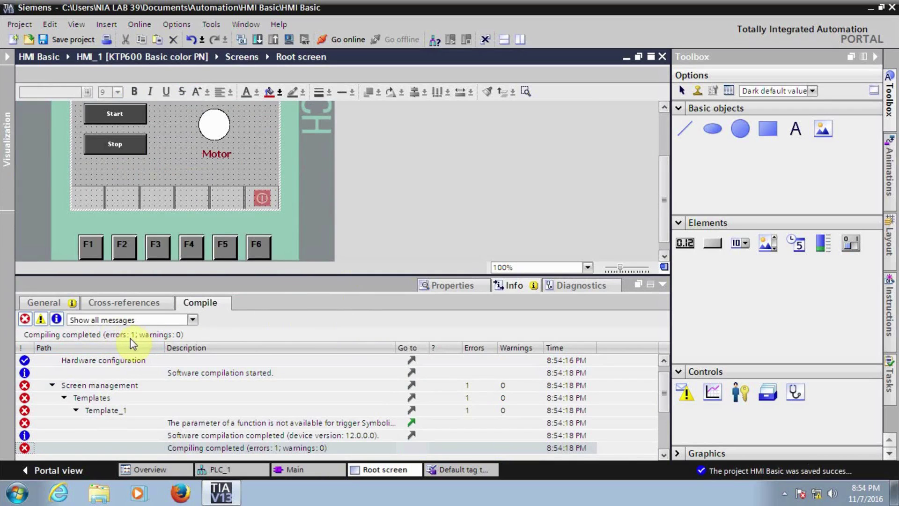
{"action": "left_click_drag", "start_coordinate": [239, 275], "coordinate": [229, 183]}
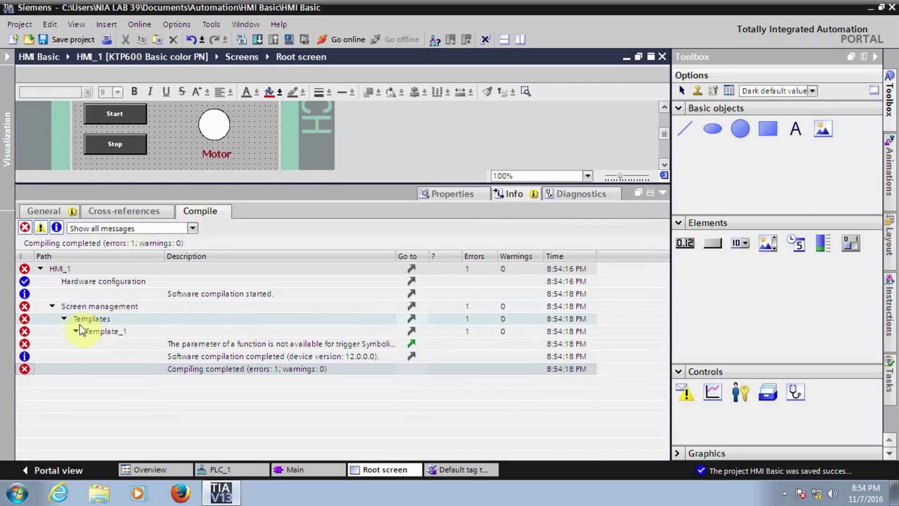
{"action": "left_click", "coordinate": [412, 346]}
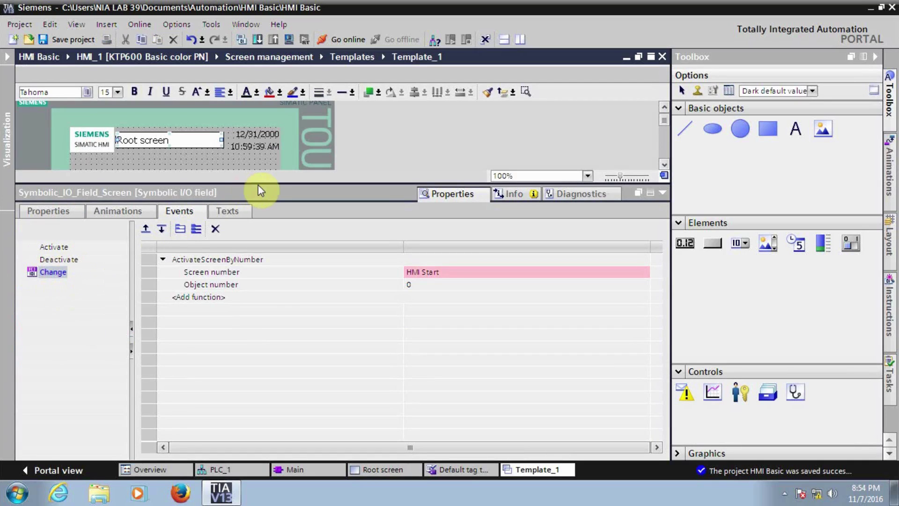
Delete the ActivateScreenByNumber function from the Change event of the symbolic I/O field in Template_1
{"action": "left_click_drag", "start_coordinate": [255, 186], "coordinate": [252, 229]}
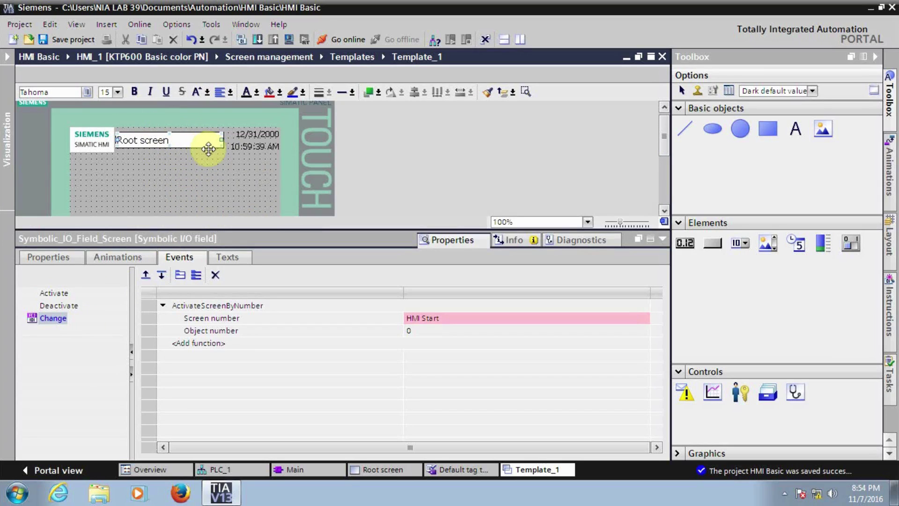
{"action": "left_click", "coordinate": [54, 320]}
{"action": "right_click", "coordinate": [55, 323]}
{"action": "left_click", "coordinate": [75, 375]}
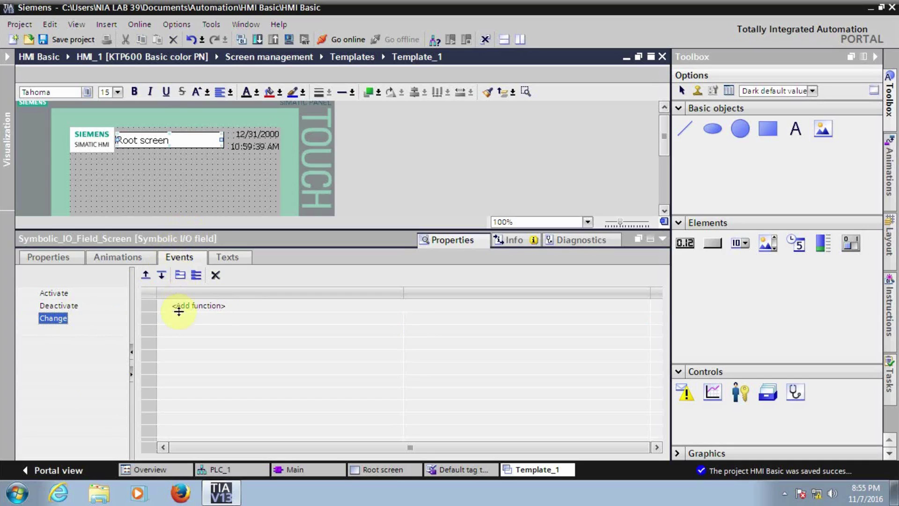
{"action": "left_click_drag", "start_coordinate": [179, 311], "coordinate": [178, 312]}
Close the Template_1 editor and return to the full view of the root screen
{"action": "left_click", "coordinate": [209, 187]}
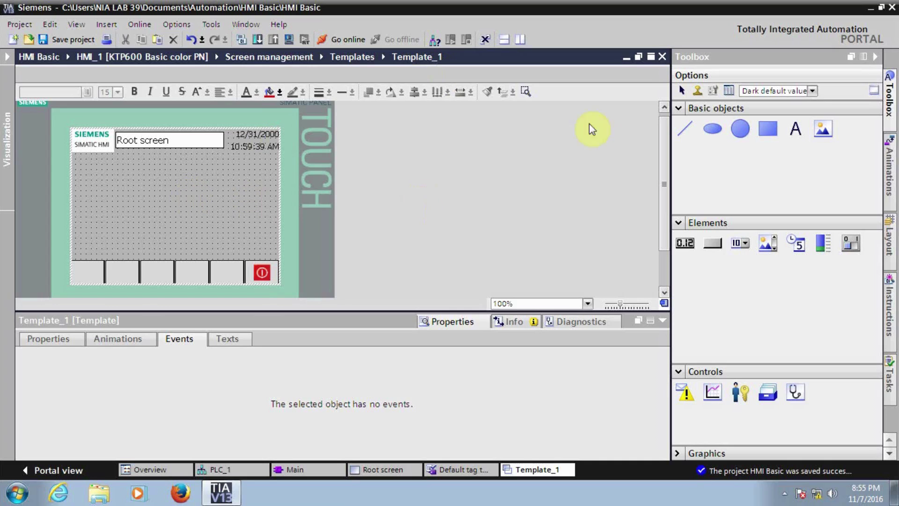
{"action": "left_click", "coordinate": [661, 57]}
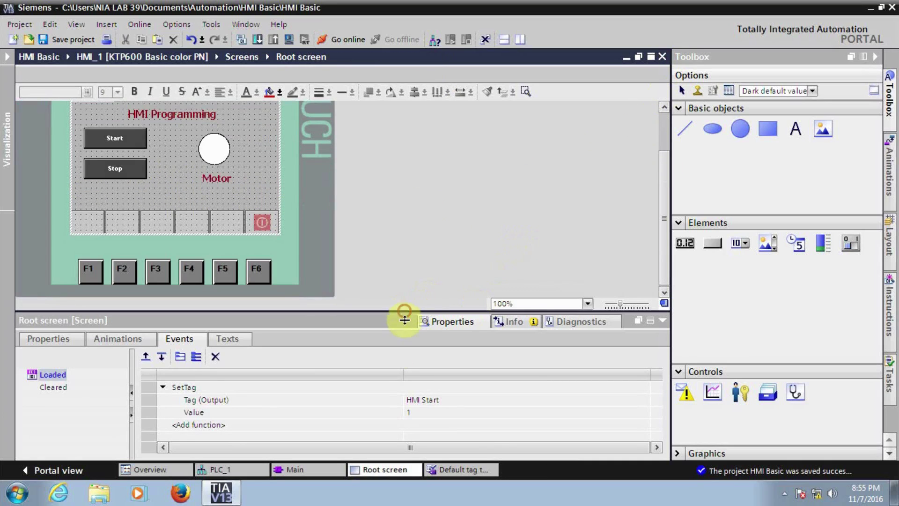
{"action": "left_click_drag", "start_coordinate": [402, 311], "coordinate": [394, 367]}
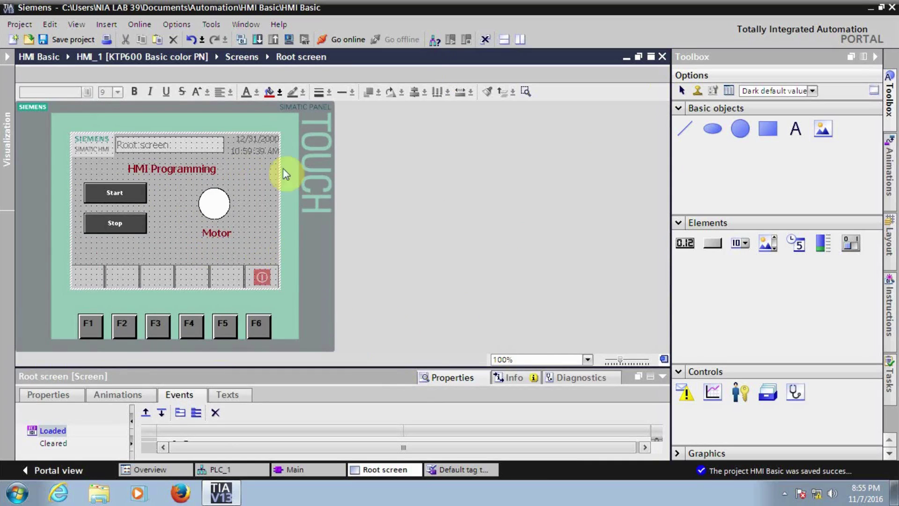
Compile the hardware and software (only changes) of HMI_1 again and review the list of compile messages
{"action": "left_click", "coordinate": [304, 247]}
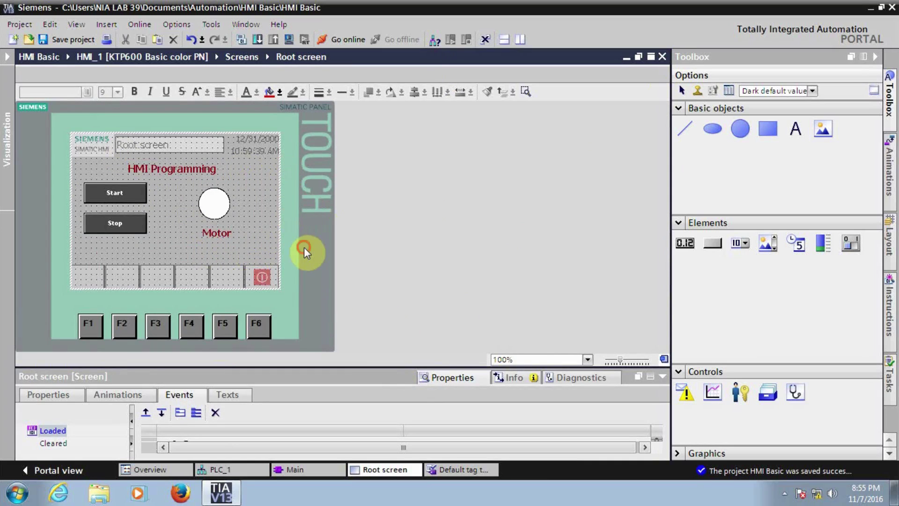
{"action": "left_click", "coordinate": [7, 57]}
{"action": "right_click", "coordinate": [99, 184]}
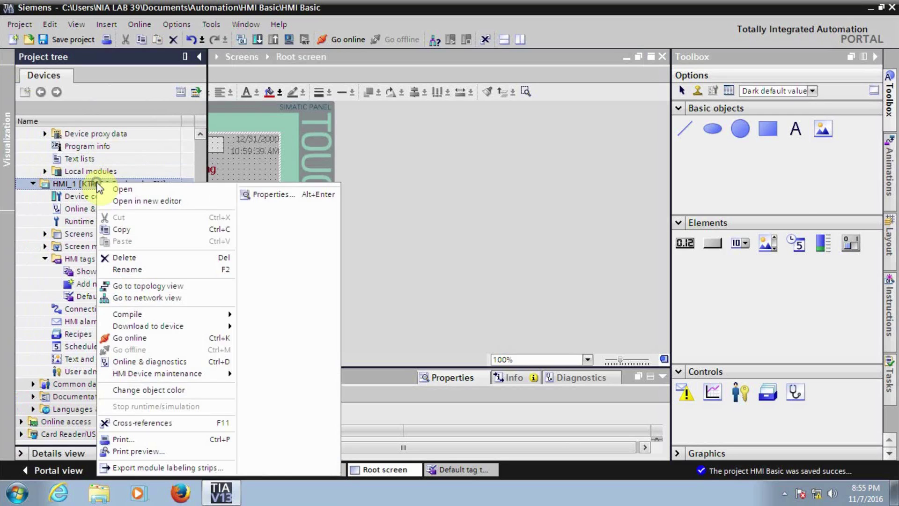
{"action": "mouse_move", "coordinate": [173, 316]}
{"action": "left_click", "coordinate": [277, 314]}
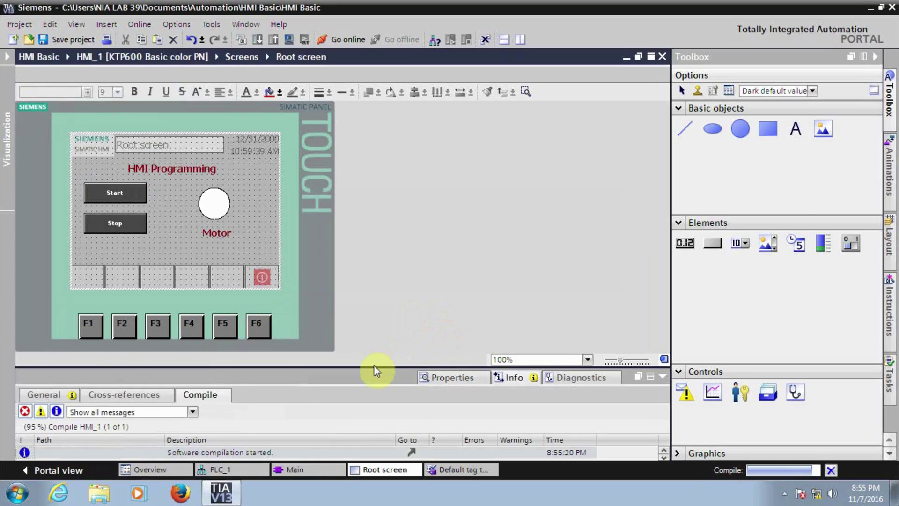
{"action": "left_click_drag", "start_coordinate": [373, 367], "coordinate": [386, 217]}
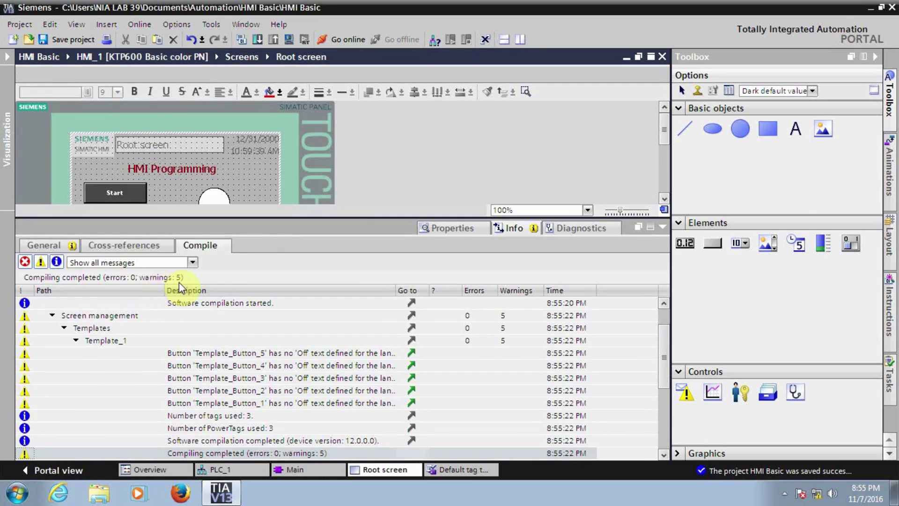
{"action": "left_click_drag", "start_coordinate": [372, 217], "coordinate": [367, 347]}
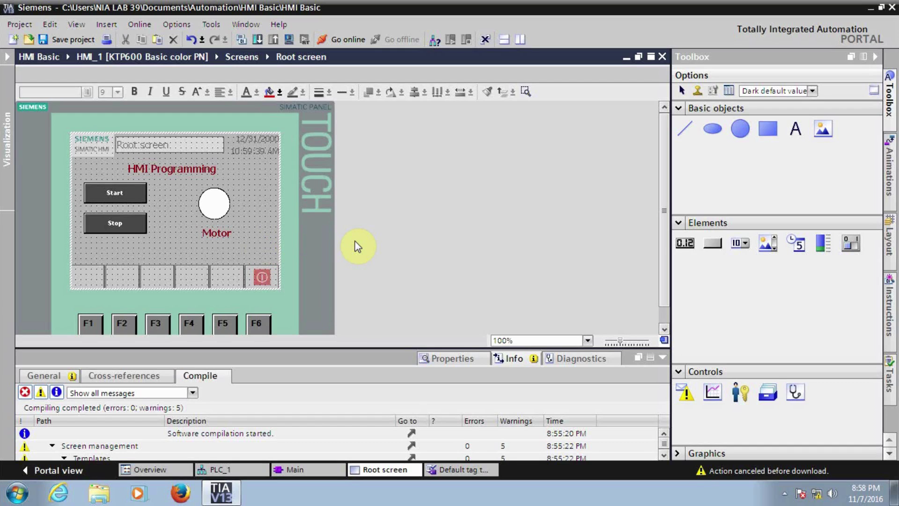
Set the IP address of HMI_1's PROFINET interface to 192.168.0.25 in its device configuration
{"action": "left_click", "coordinate": [241, 469]}
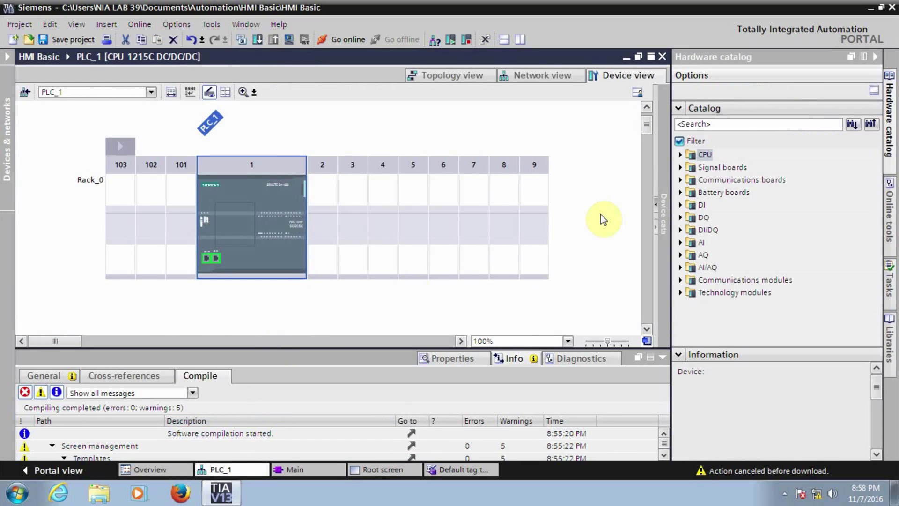
{"action": "left_click", "coordinate": [544, 77]}
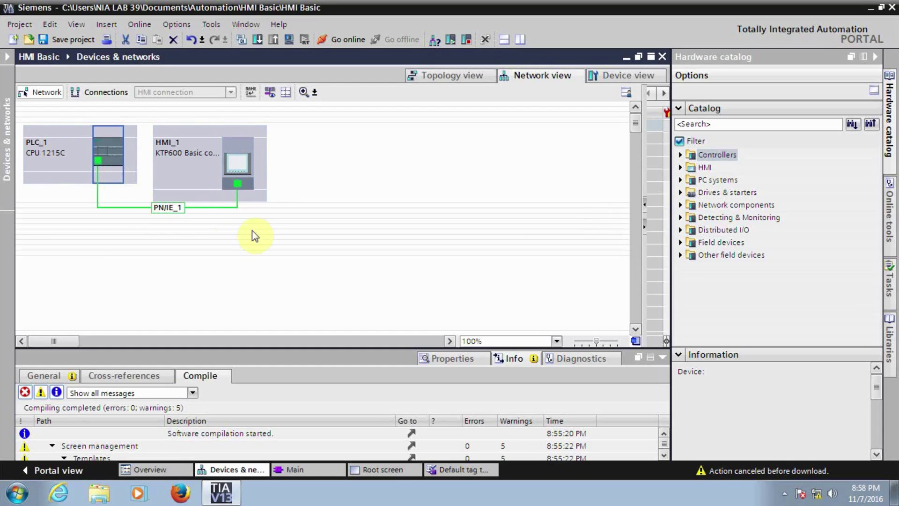
{"action": "left_click", "coordinate": [235, 149]}
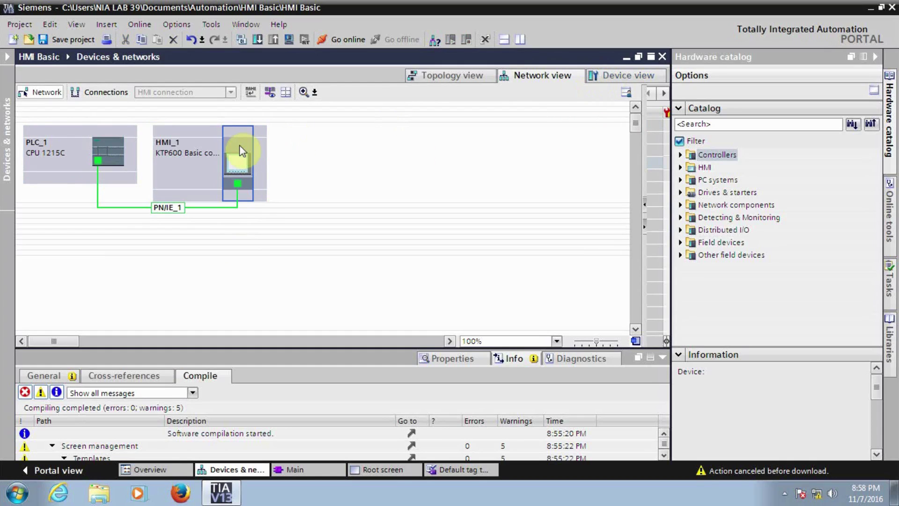
{"action": "double_click", "coordinate": [239, 147]}
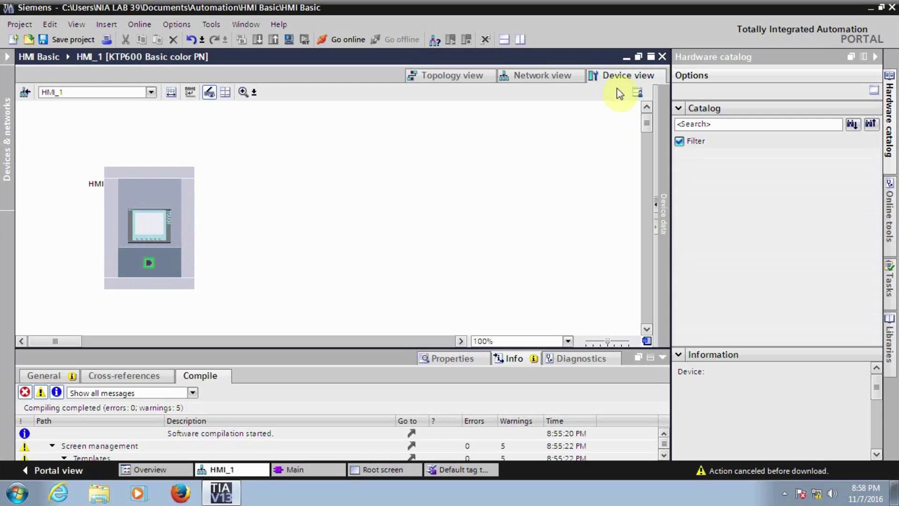
{"action": "left_click", "coordinate": [149, 265]}
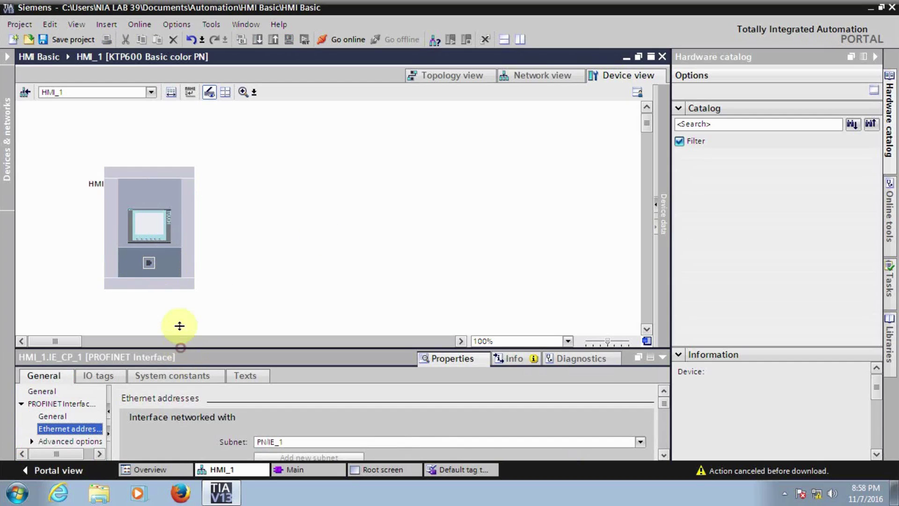
{"action": "left_click_drag", "start_coordinate": [174, 233], "coordinate": [176, 226]}
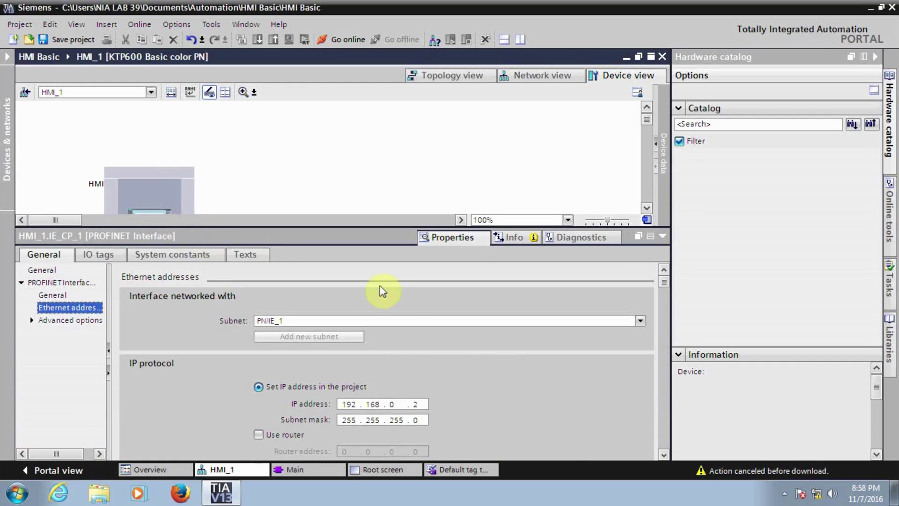
{"action": "double_click", "coordinate": [420, 403]}
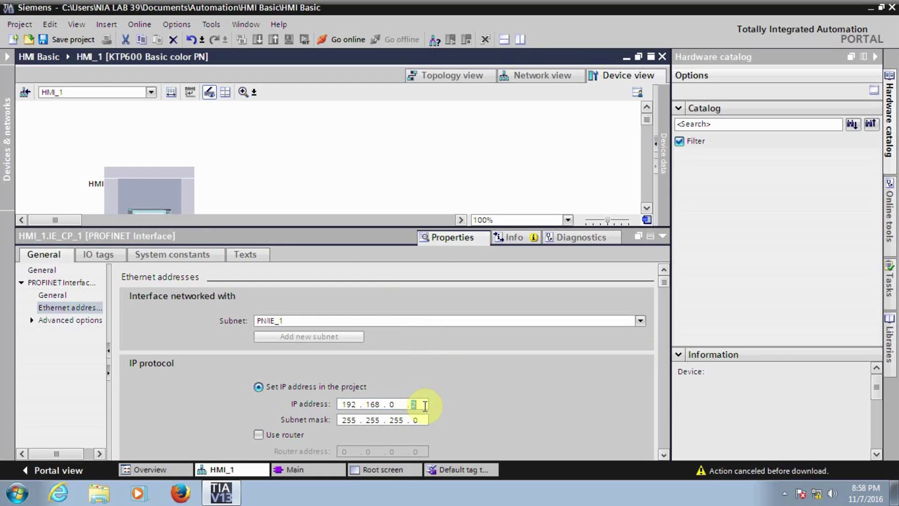
{"action": "type", "text": "25"}
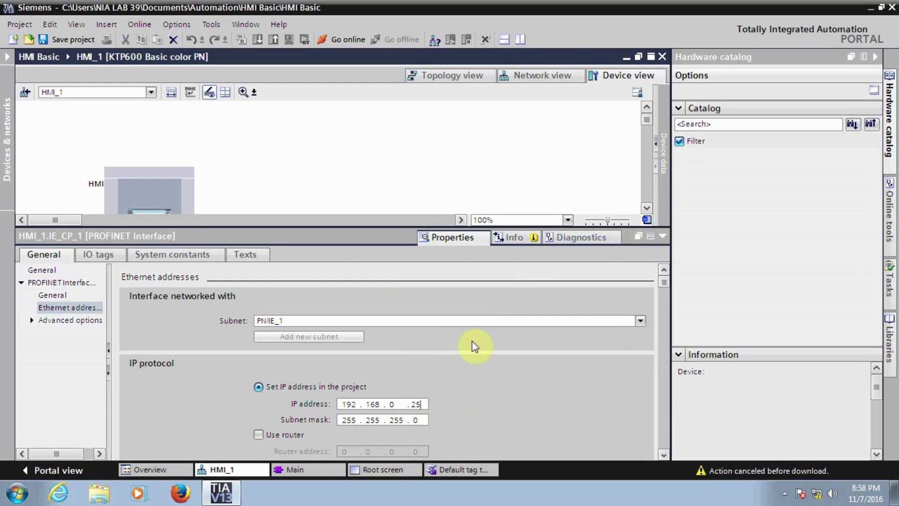
{"action": "double_click", "coordinate": [390, 404]}
{"action": "key", "text": "Tab"}
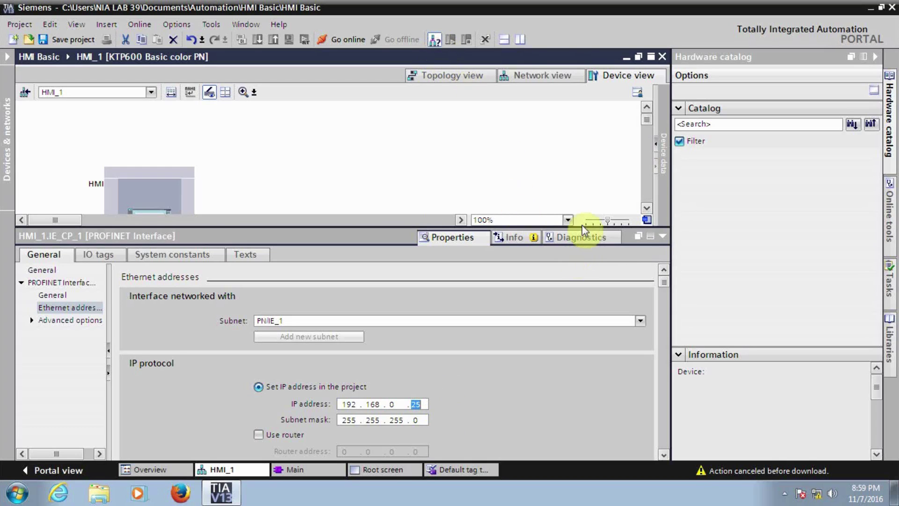
View the accessible devices dialog, cancel it without starting a search, and return to HMI_1's IP address
{"action": "key", "text": "ctrl+u"}
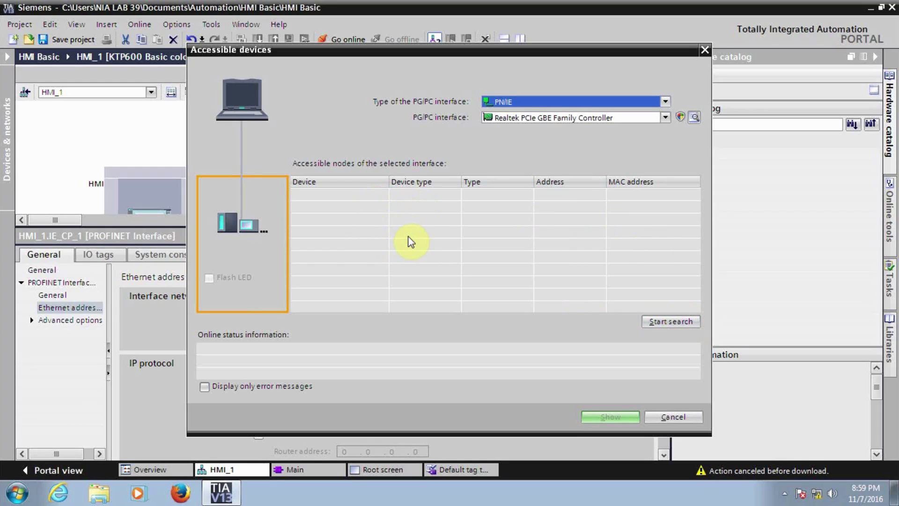
{"action": "left_click", "coordinate": [673, 416]}
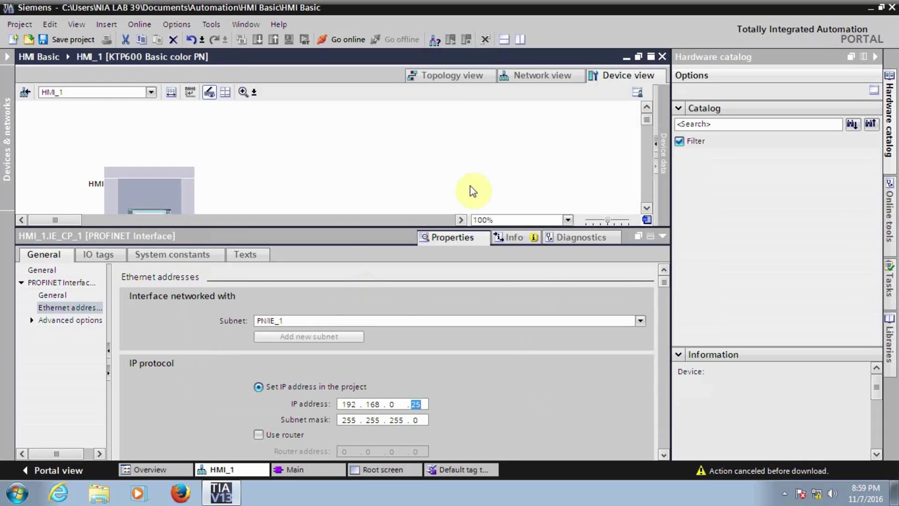
{"action": "left_click", "coordinate": [423, 405]}
Show the IP addresses of PLC_1 and HMI_1 in the network view and save the project
{"action": "left_click", "coordinate": [662, 235]}
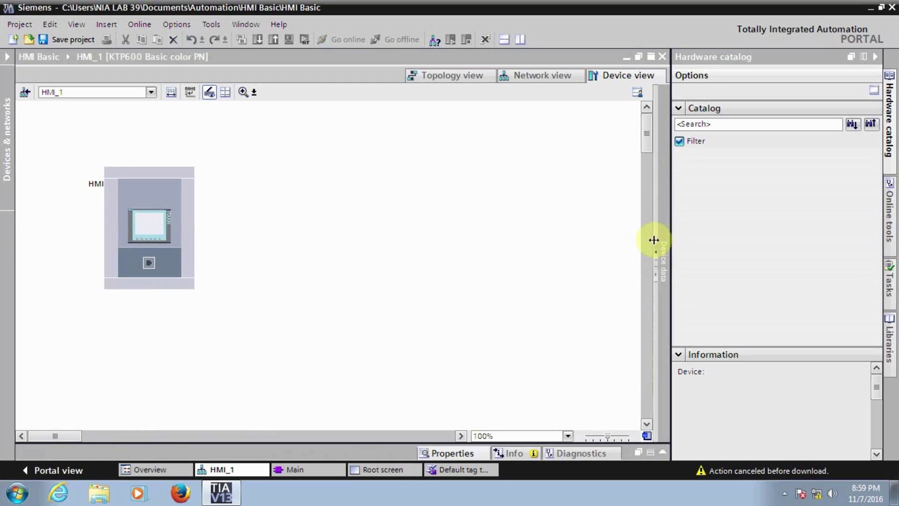
{"action": "left_click", "coordinate": [555, 74]}
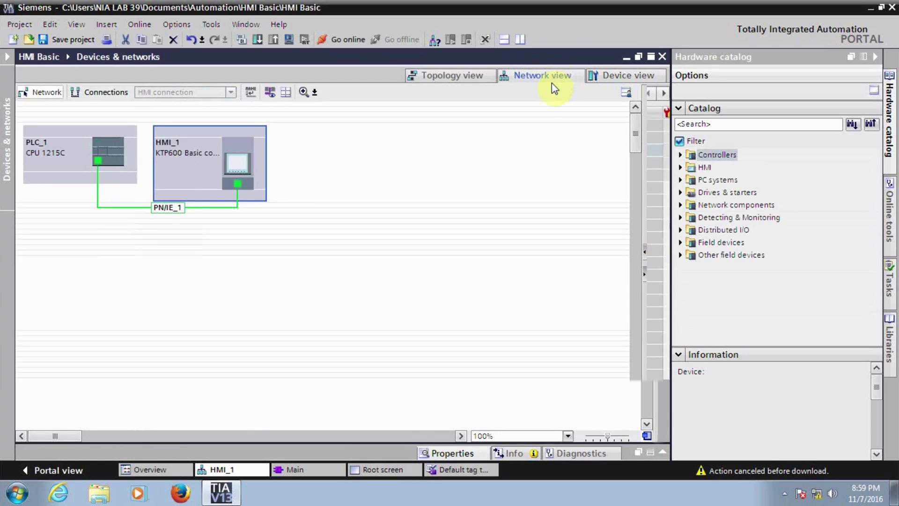
{"action": "left_click", "coordinate": [271, 94]}
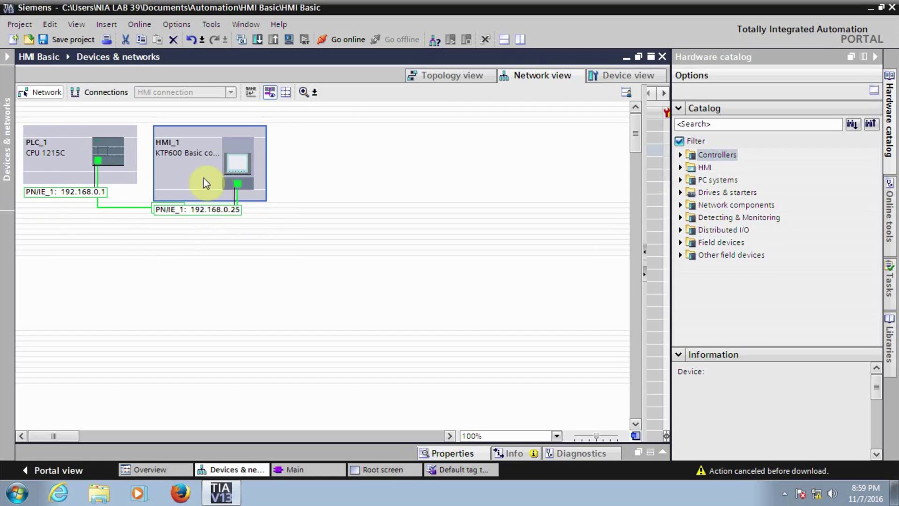
{"action": "left_click", "coordinate": [245, 218]}
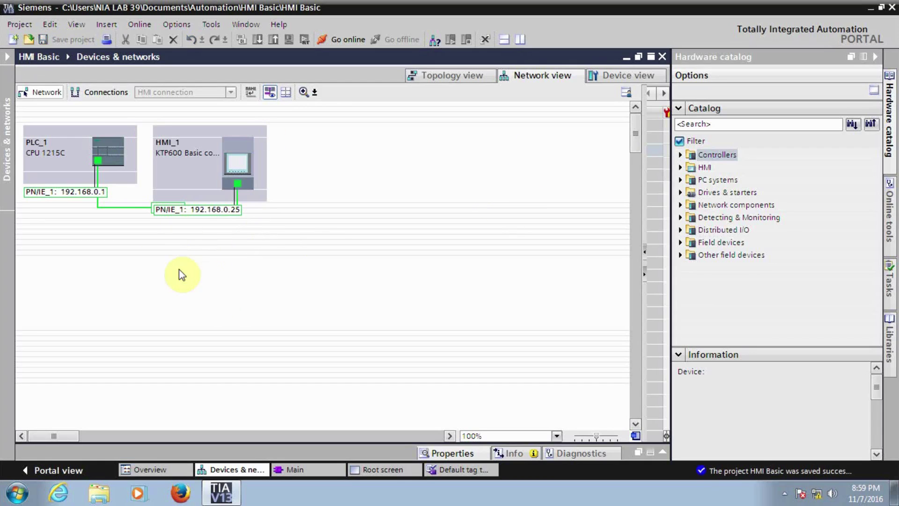
Download HMI_1 to the panel over the Ethernet interface, with Overwrite all enabled in the load preview
{"action": "left_click", "coordinate": [7, 140]}
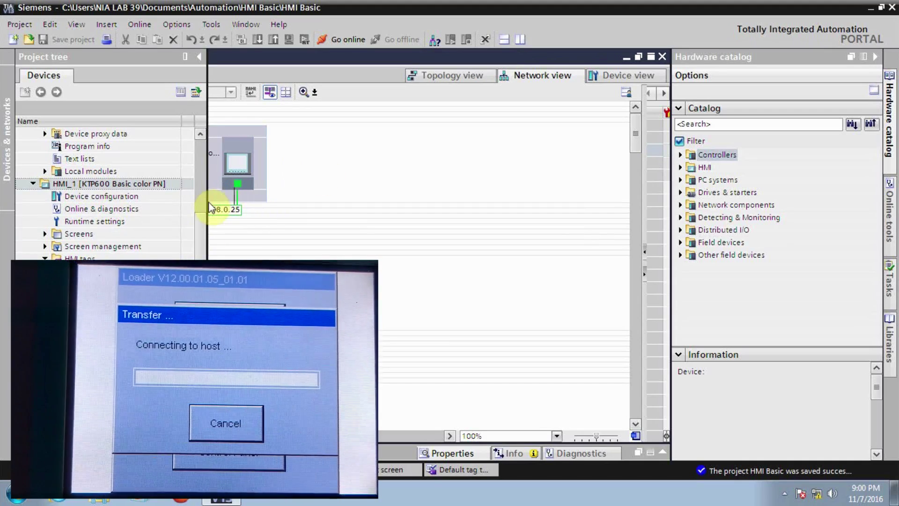
{"action": "left_click", "coordinate": [176, 184]}
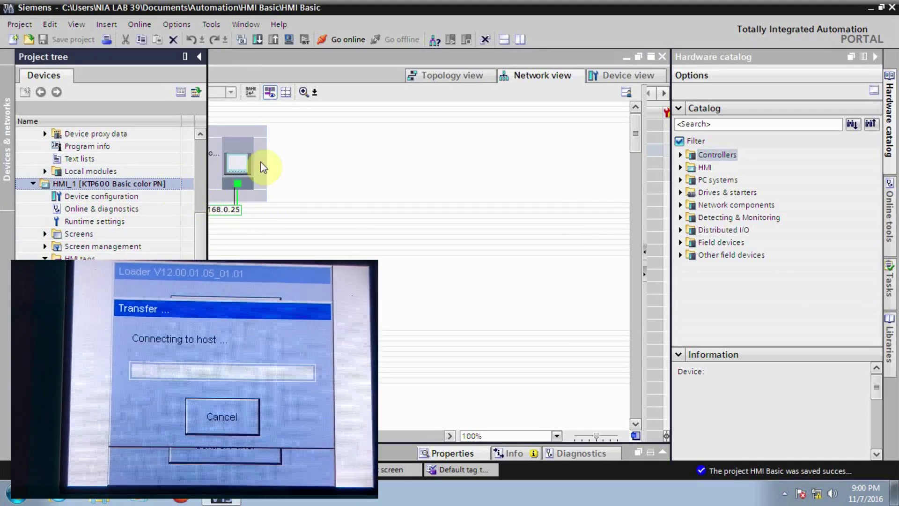
{"action": "left_click", "coordinate": [259, 40]}
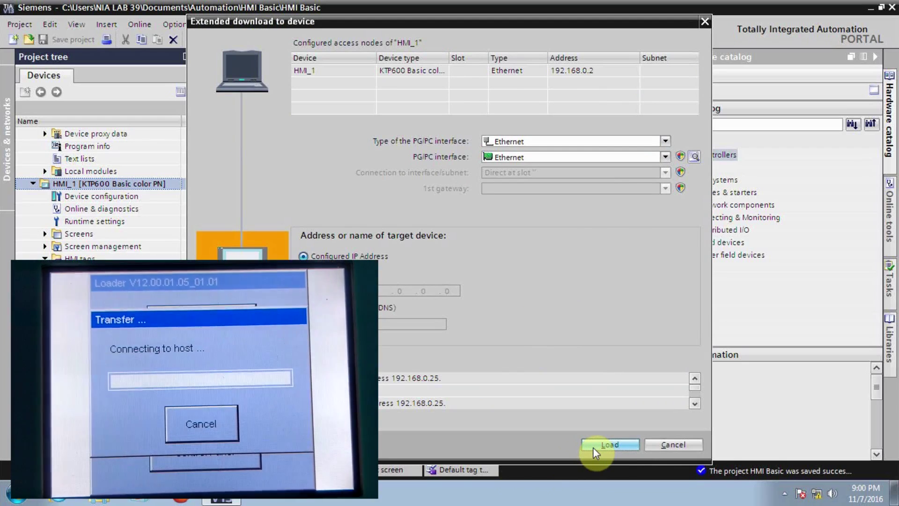
{"action": "left_click", "coordinate": [608, 444]}
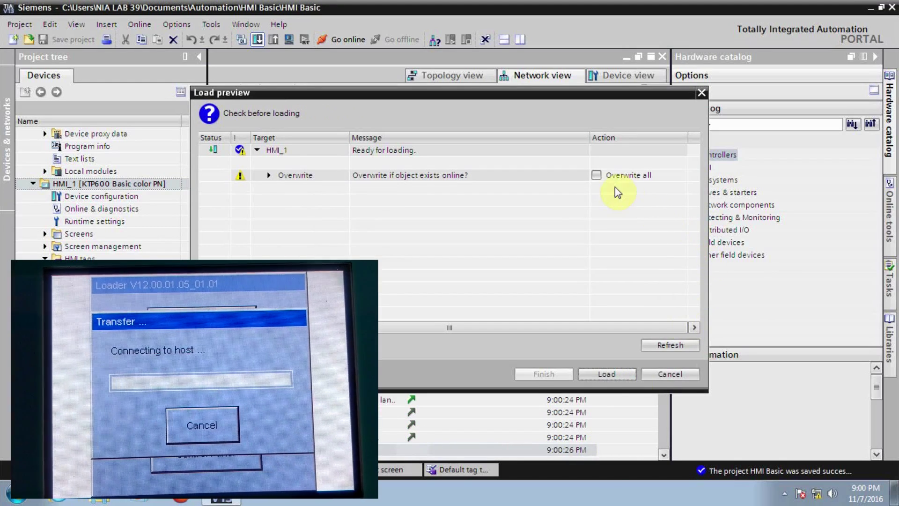
{"action": "left_click", "coordinate": [602, 177]}
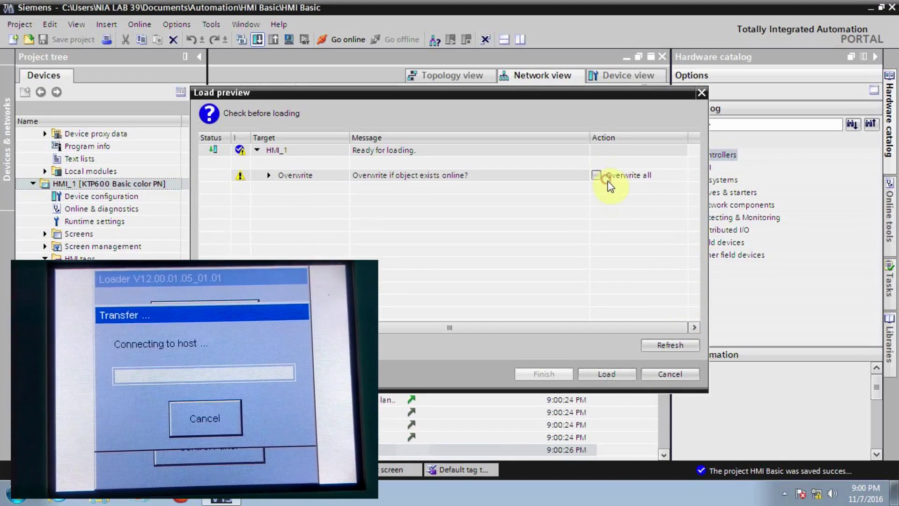
{"action": "left_click", "coordinate": [597, 176]}
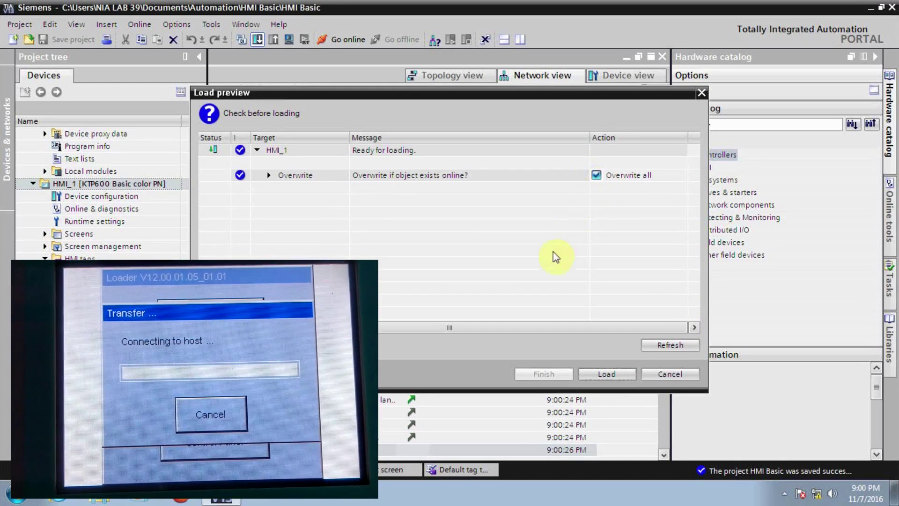
{"action": "left_click", "coordinate": [588, 373]}
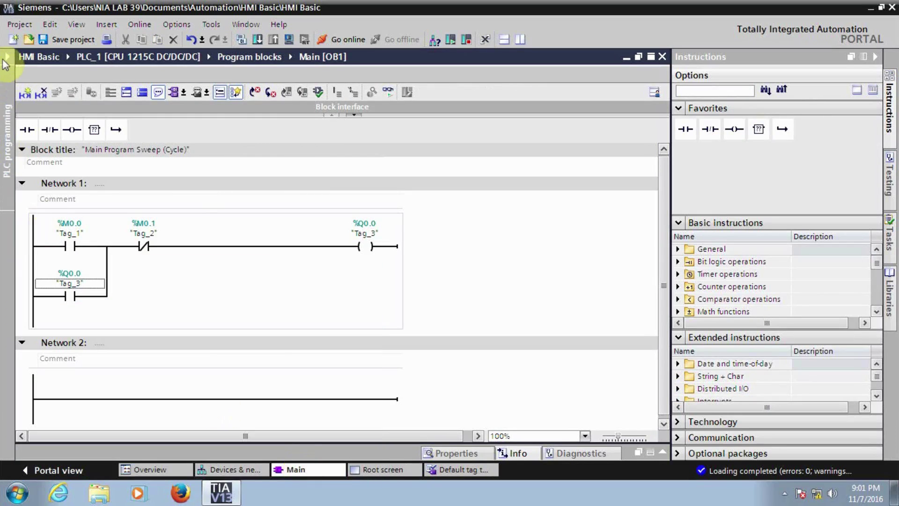
Start the download of PLC_1 by searching for compatible devices over PN/IE and loading to the S7-1200 at 192.168.0.1
{"action": "left_click", "coordinate": [7, 57]}
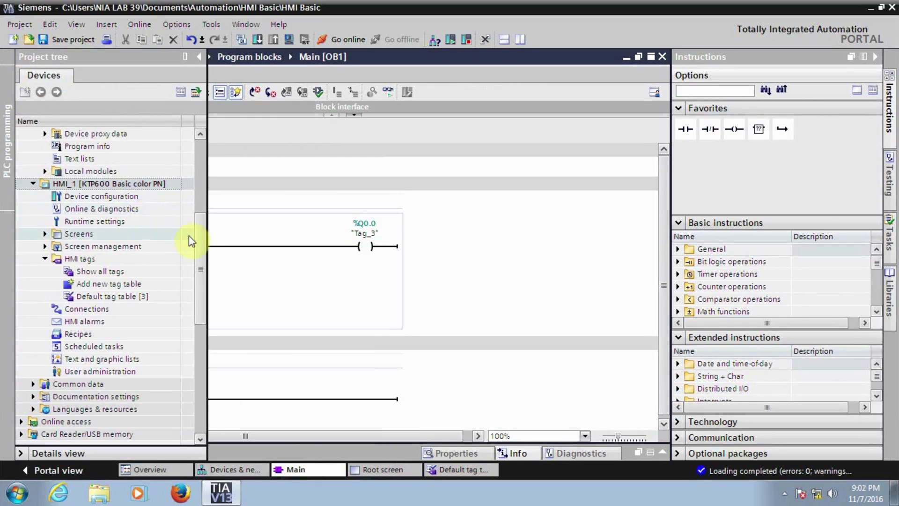
{"action": "left_click_drag", "start_coordinate": [194, 241], "coordinate": [195, 166]}
{"action": "left_click", "coordinate": [141, 172]}
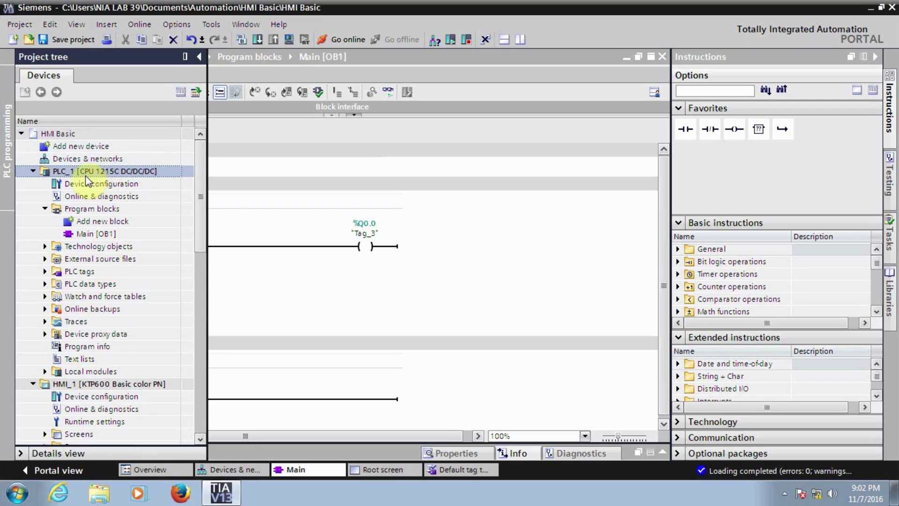
{"action": "left_click", "coordinate": [260, 40]}
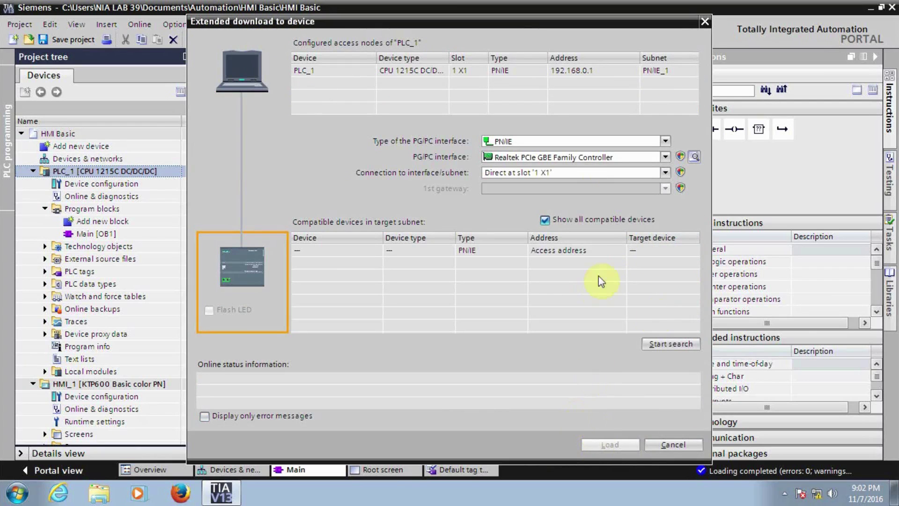
{"action": "left_click", "coordinate": [672, 345]}
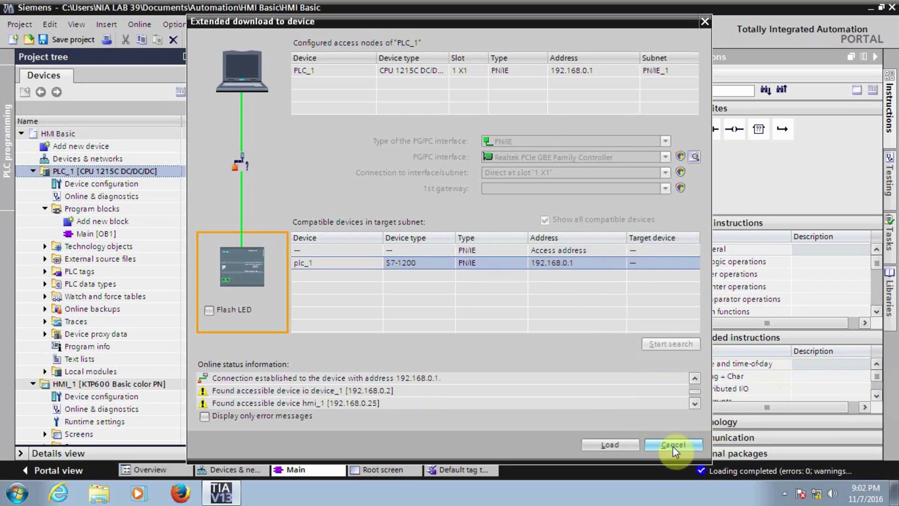
{"action": "left_click", "coordinate": [638, 444]}
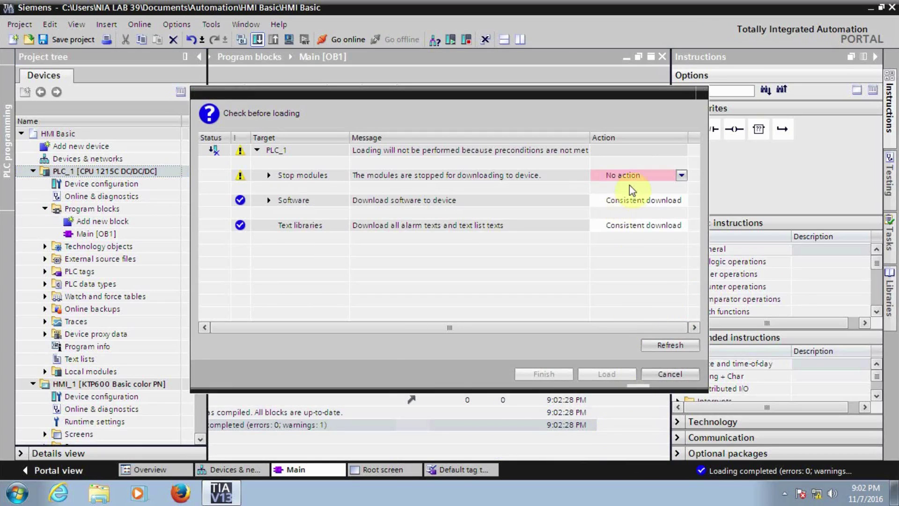
Set the Stop modules action to Stop all, load PLC_1, and finish with Start all enabled
{"action": "left_click", "coordinate": [630, 180]}
{"action": "left_click", "coordinate": [633, 193]}
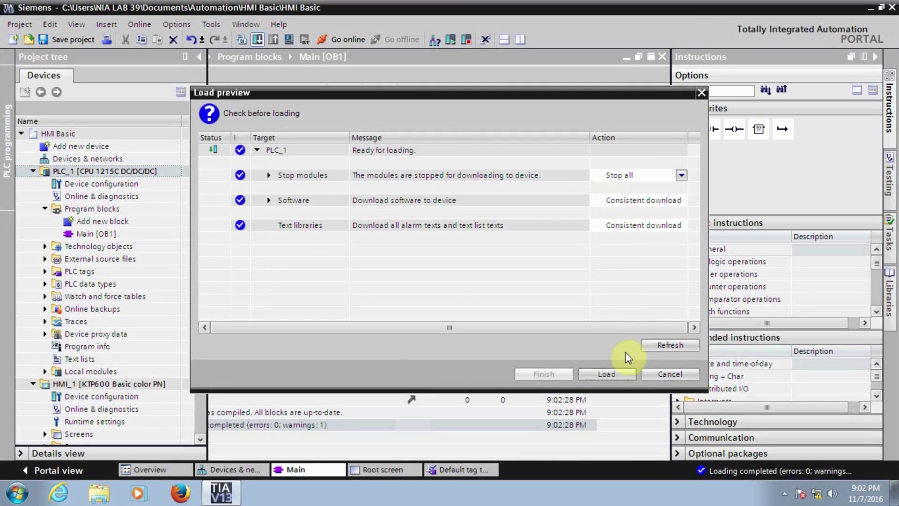
{"action": "left_click", "coordinate": [623, 373]}
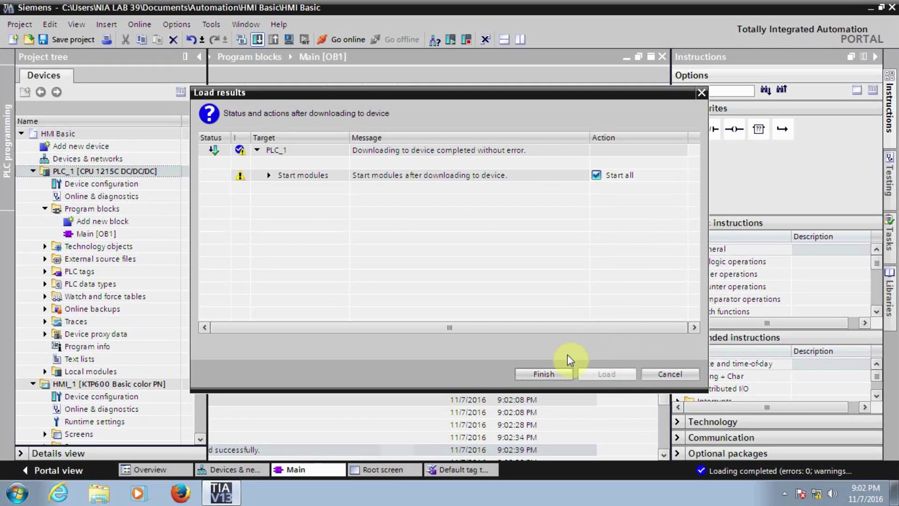
{"action": "left_click", "coordinate": [558, 373]}
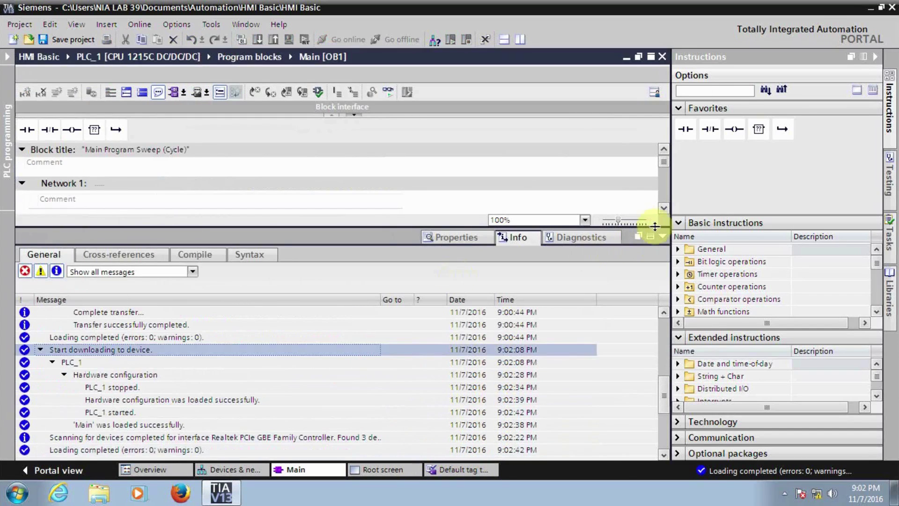
Return to the full view of Main [OB1] and turn on online monitoring of the ladder program
{"action": "left_click", "coordinate": [662, 235]}
{"action": "left_click", "coordinate": [390, 92]}
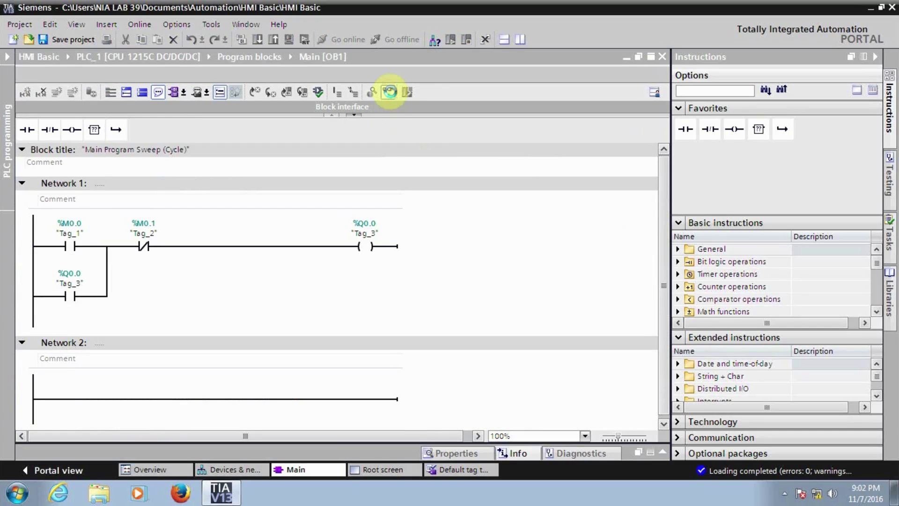